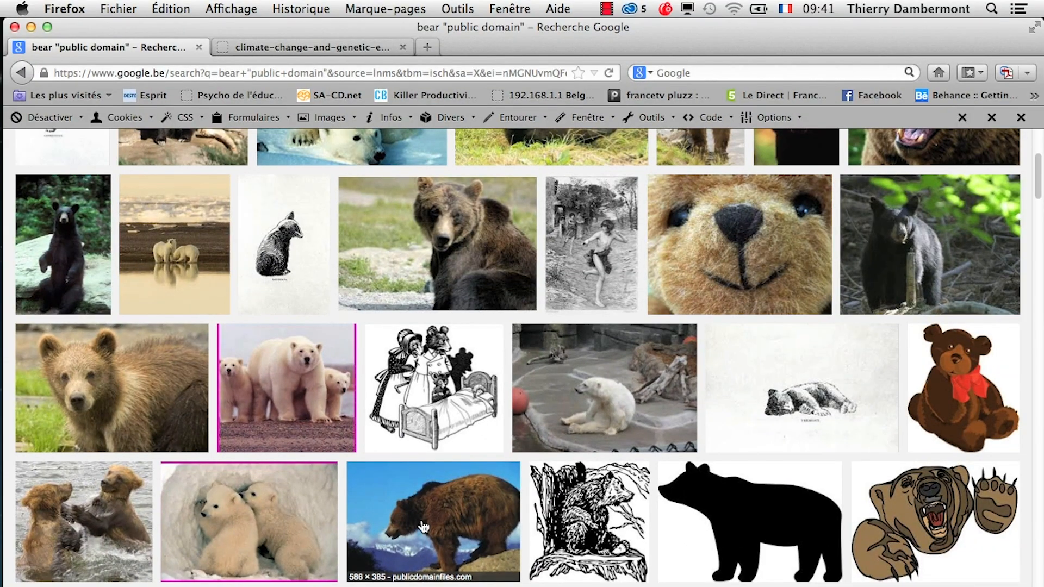
Step: Open the publicdomainfiles.com brown bear result in a new tab and display the image on its own
right_click(423, 526)
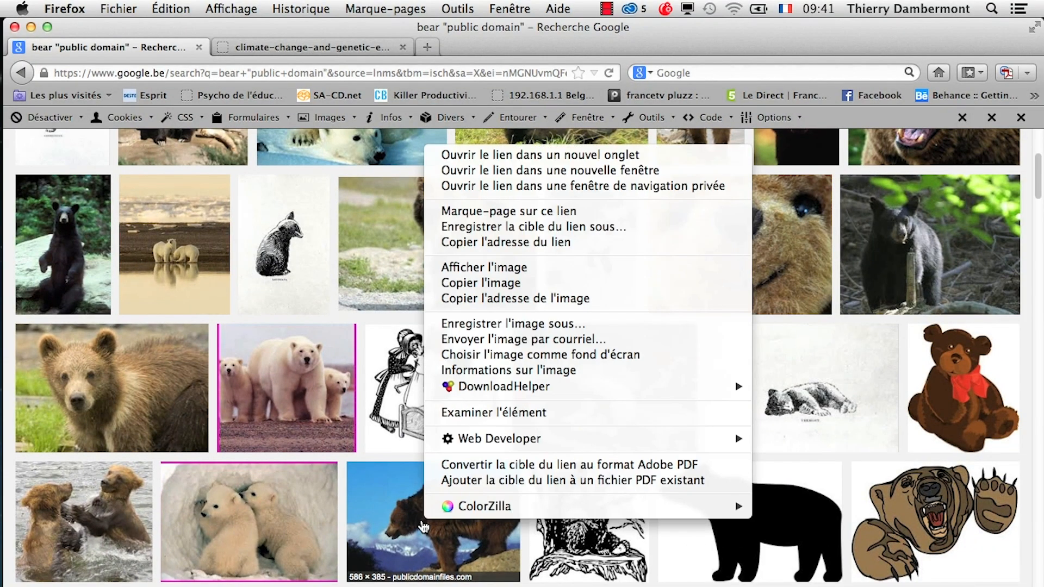
left_click(503, 161)
left_click(305, 46)
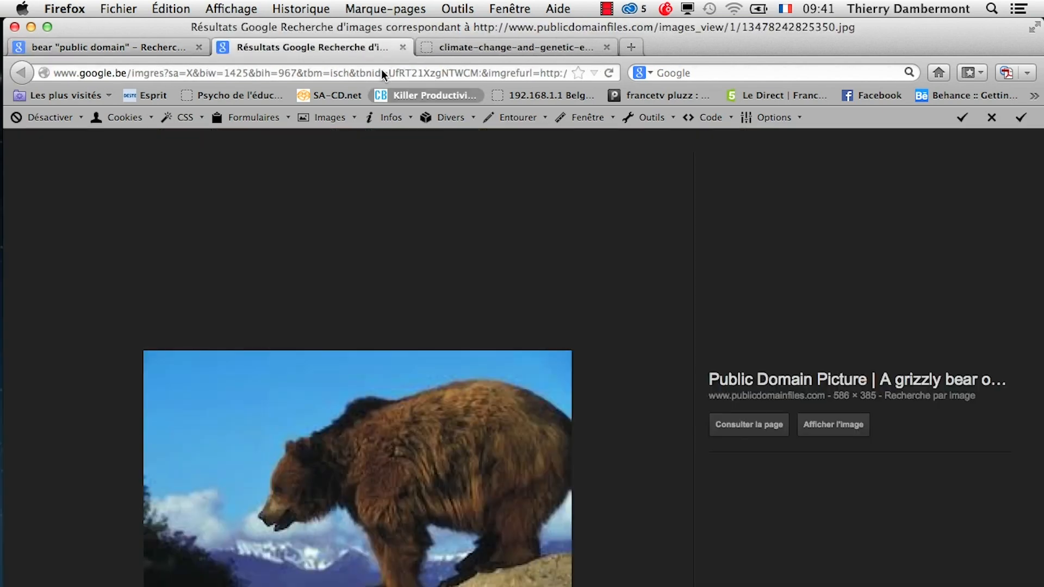
left_click(837, 427)
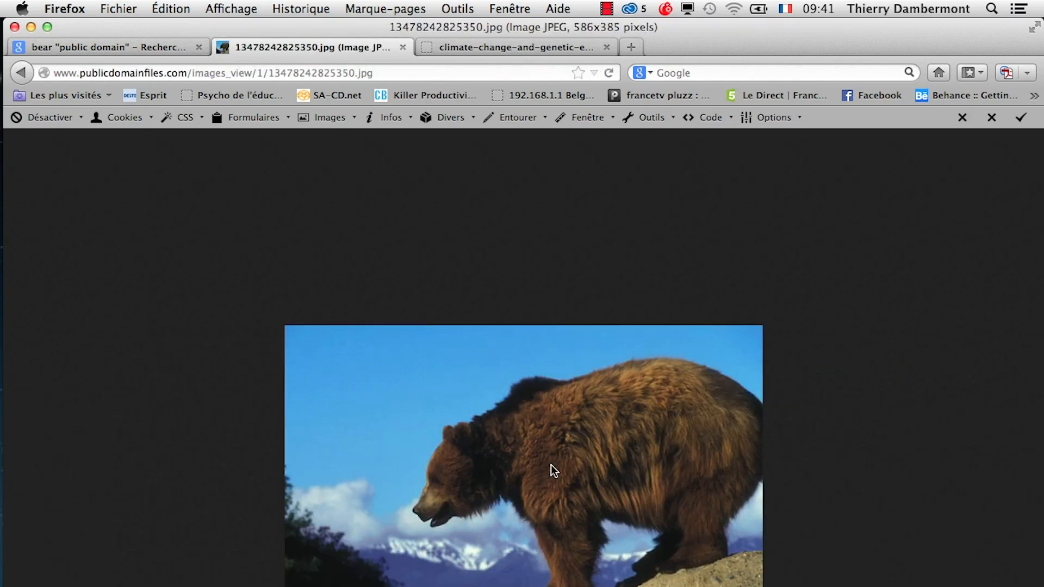
Step: Save the bear image as ours-brun-sur-ciel.jpg in the le-21-novembre-2013 folder
right_click(520, 446)
left_click(588, 499)
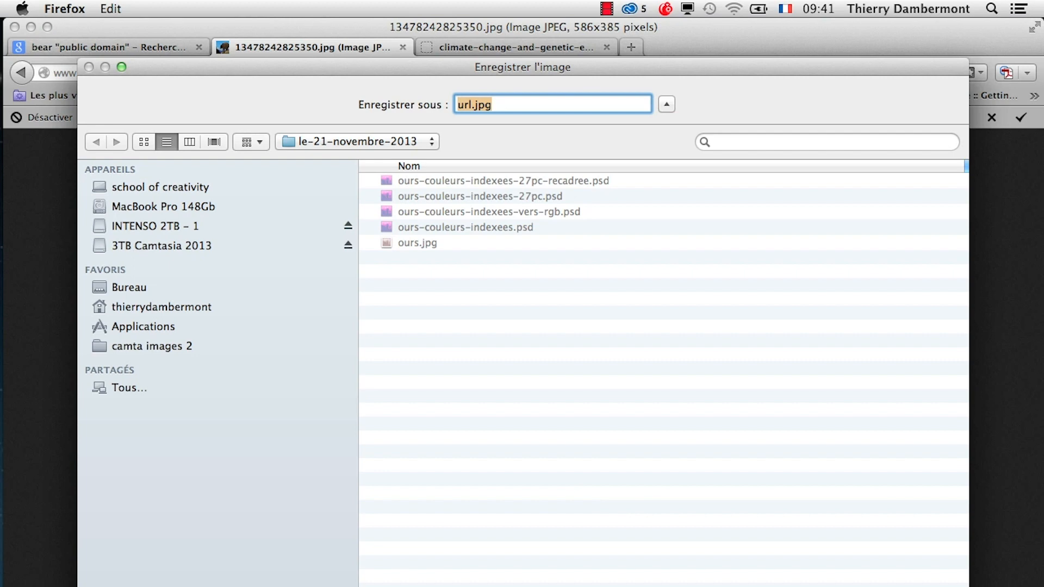
left_click_drag(379, 64, 383, 113)
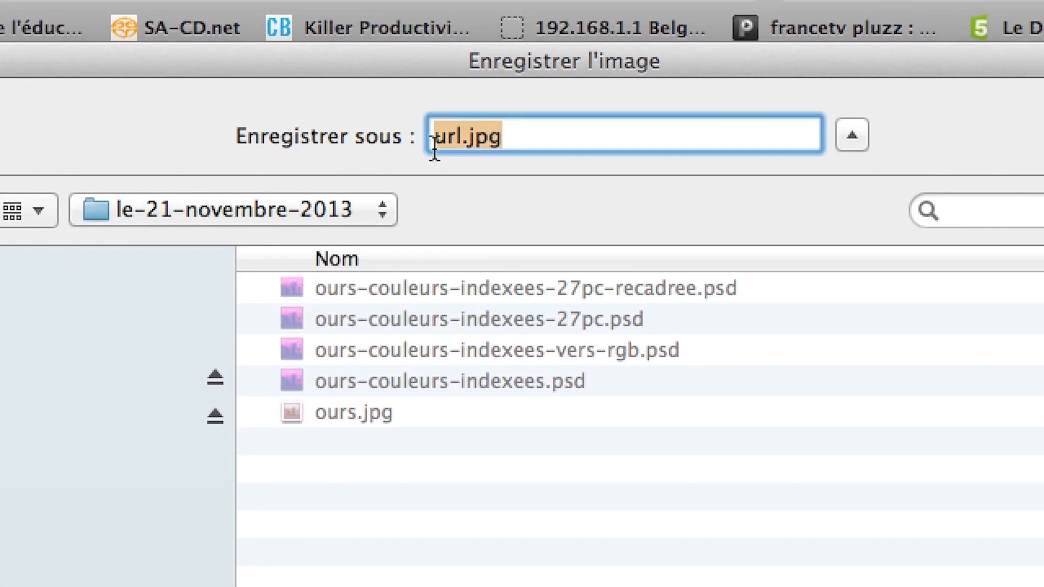
left_click(434, 146)
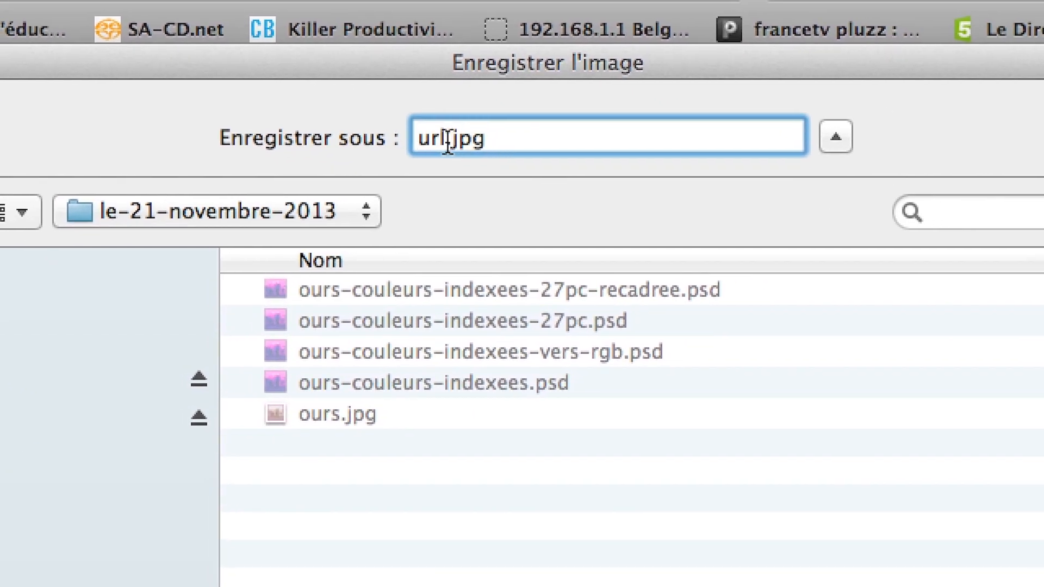
left_click_drag(463, 141, 390, 140)
type("ours")
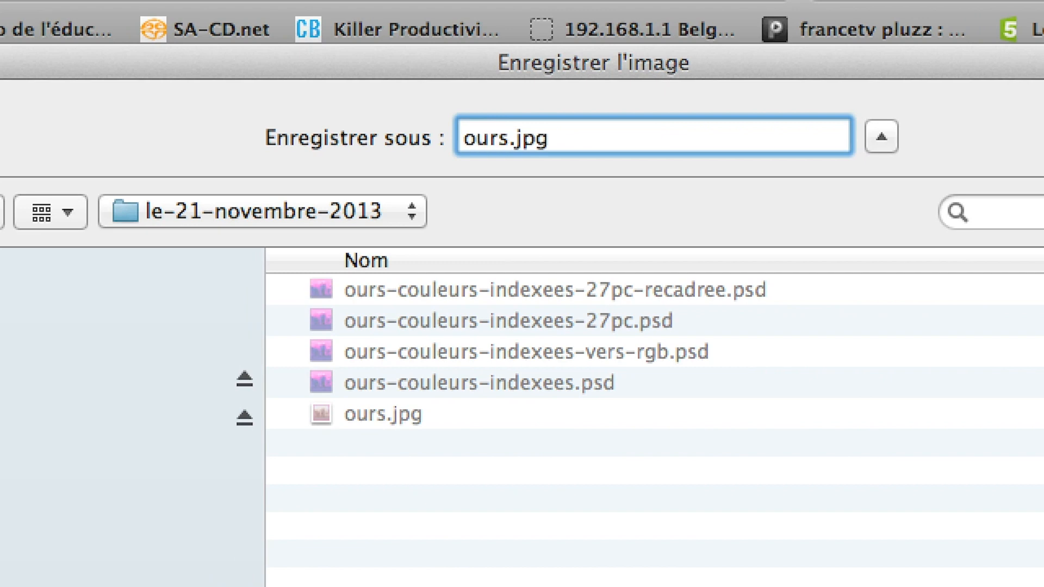
type("-brun-")
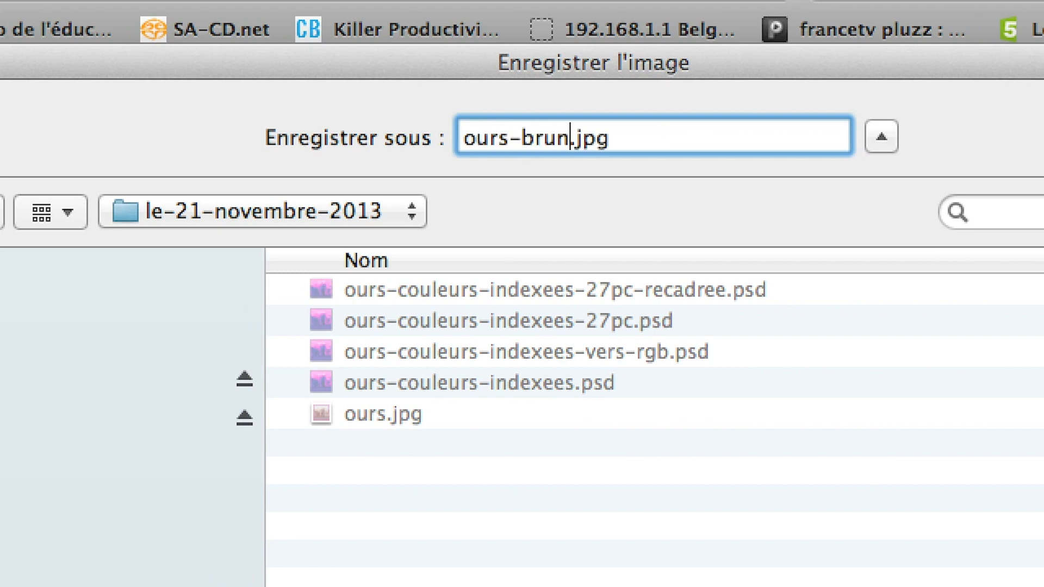
type("sur-cei")
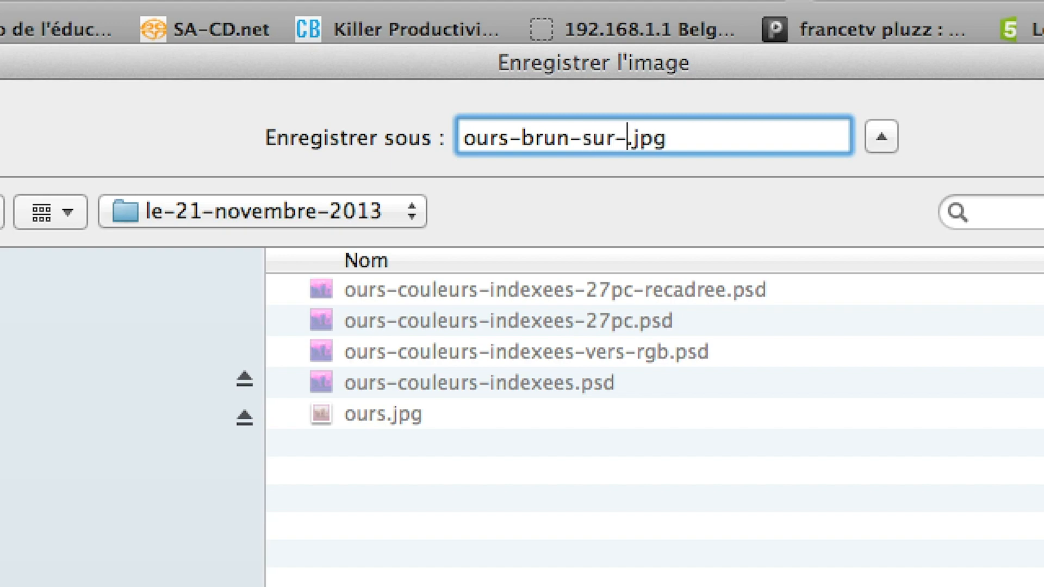
key("BackSpace")
key("BackSpace")
type("iel")
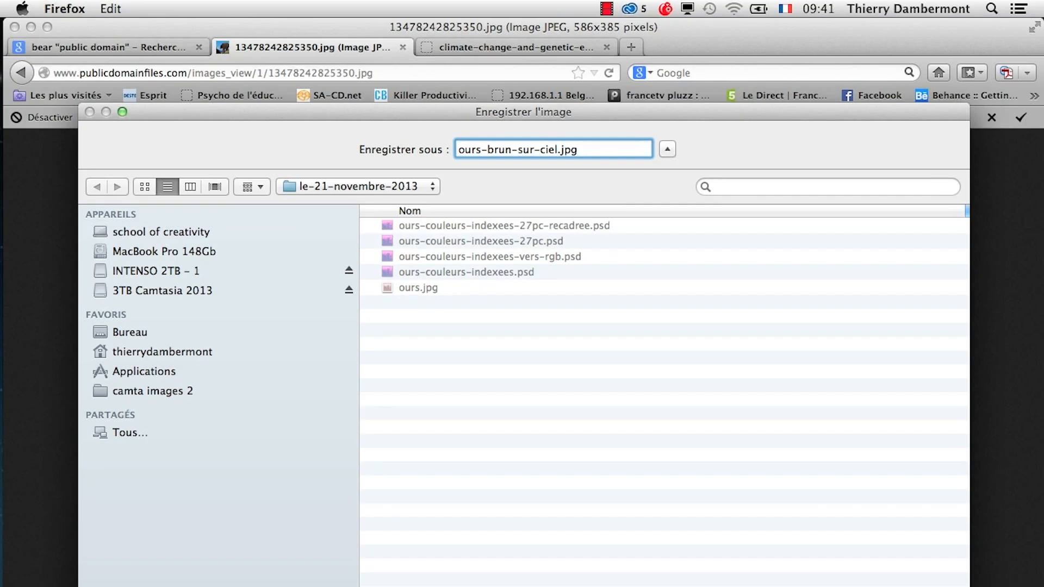
key("Return")
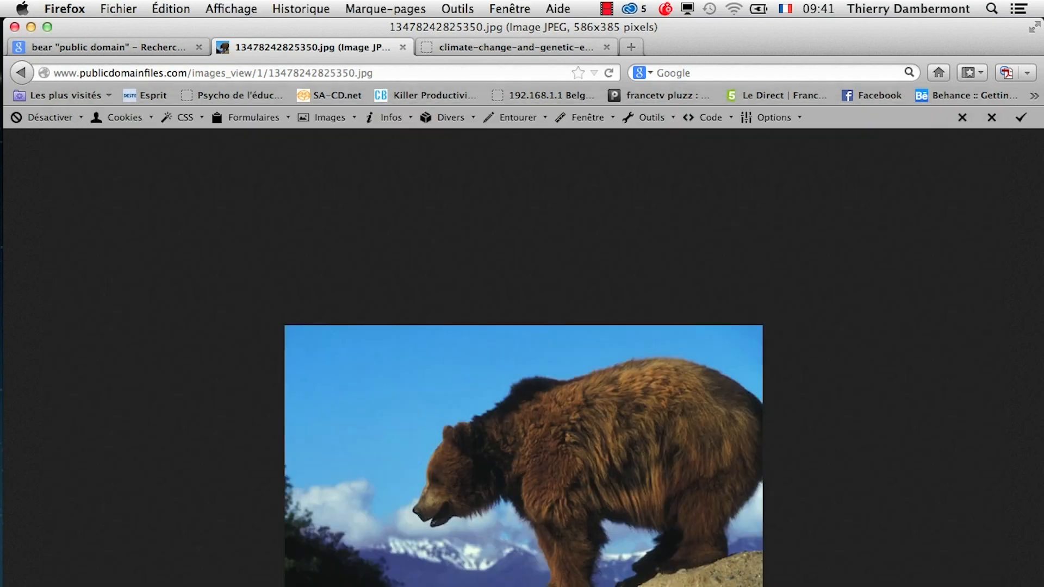
Step: Narrow the browser window to uncover the Finder folder window, bring that forward and select ours-brun-sur-ciel.jpg
left_click_drag(1013, 586, 501, 586)
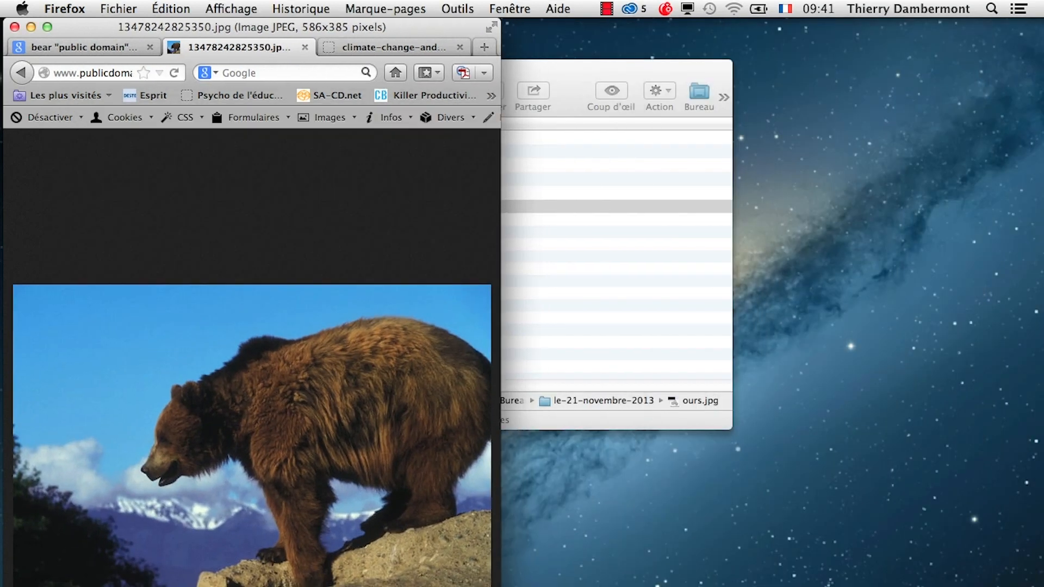
left_click(568, 103)
left_click_drag(212, 86, 651, 205)
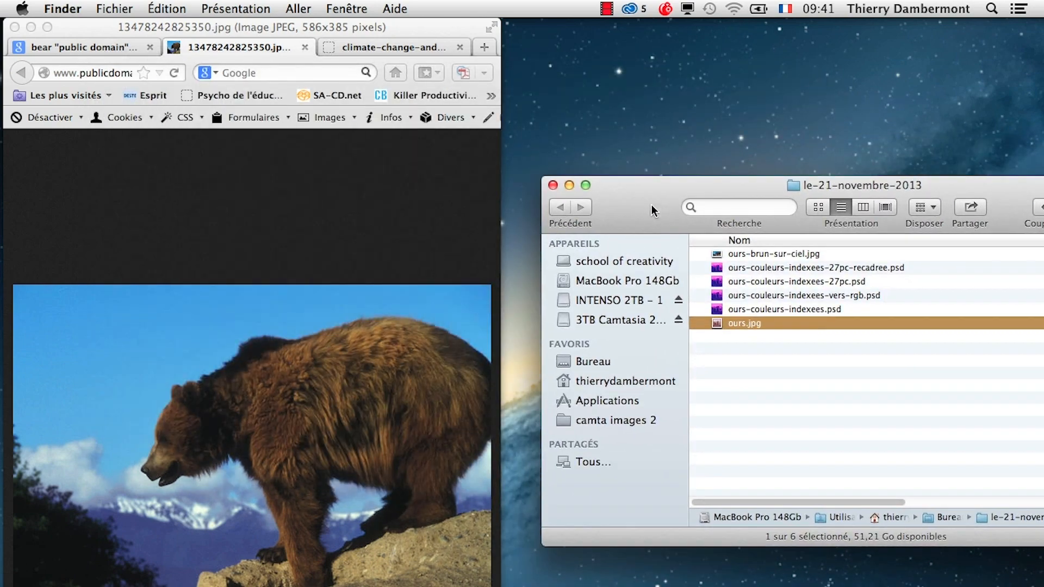
left_click(499, 586)
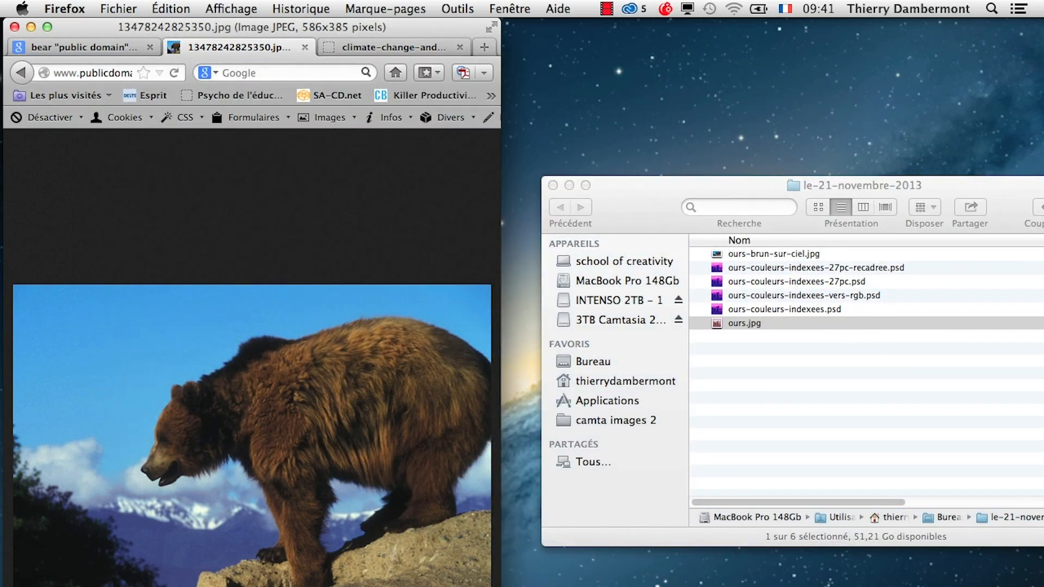
left_click_drag(500, 586, 510, 586)
left_click(725, 355)
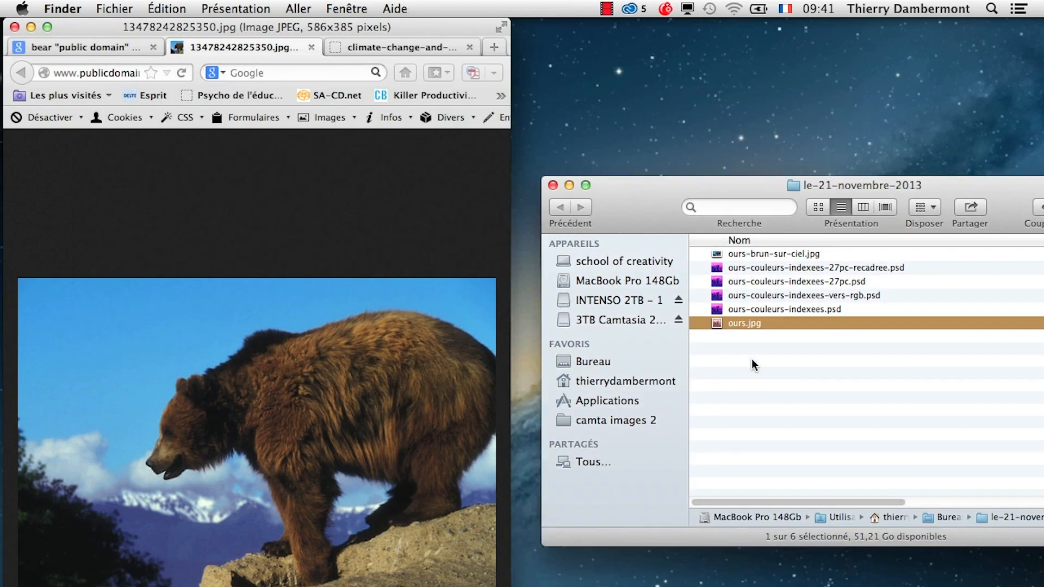
left_click_drag(733, 193, 570, 192)
left_click(589, 255)
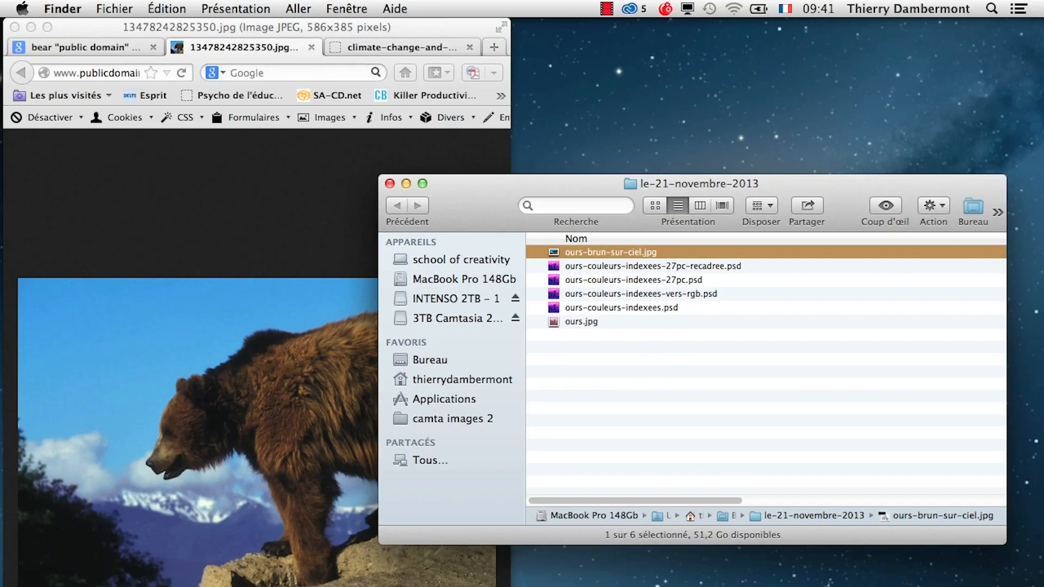
Step: Enlarge the browser window, review the start of the bear results, and take the image tab back to its Google result page
left_click(48, 27)
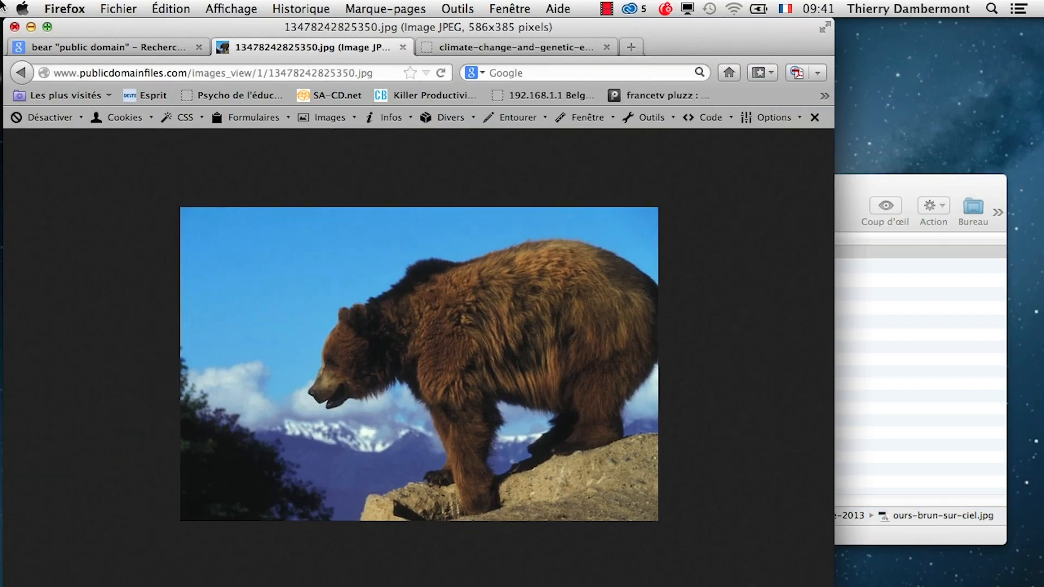
left_click(64, 46)
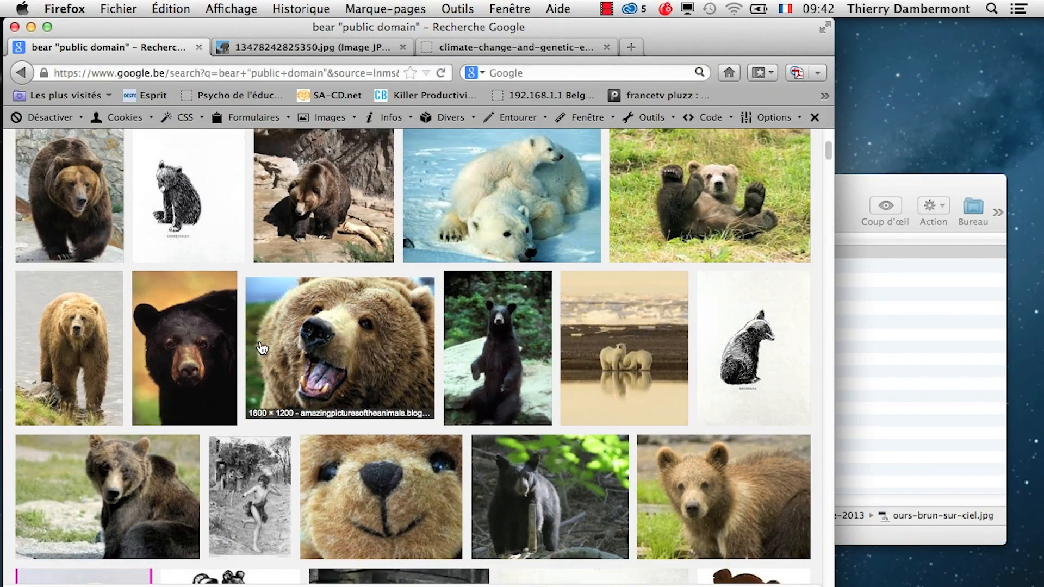
scroll(262, 348, "up", 3)
scroll(263, 348, "up", 2)
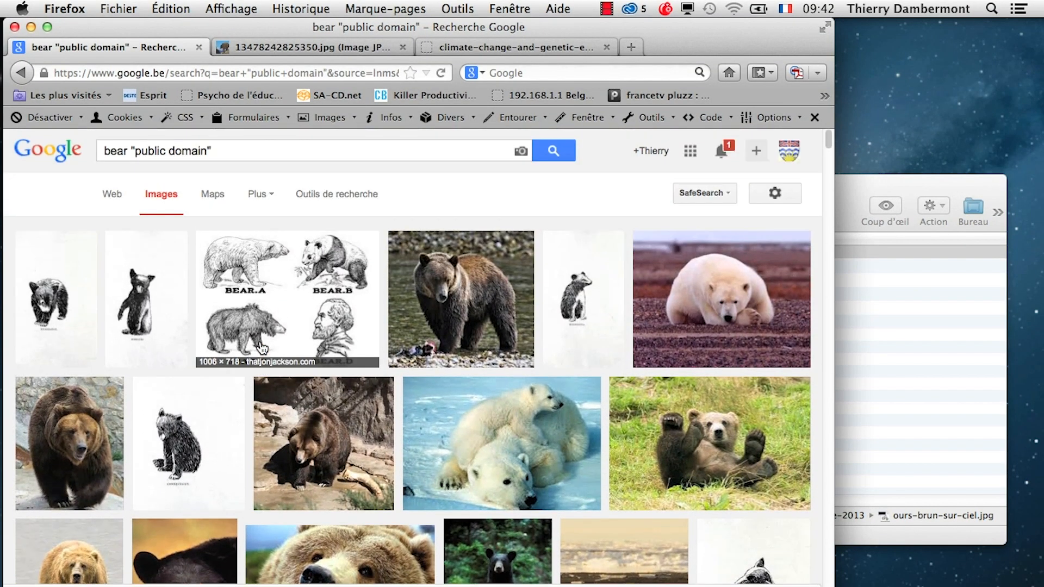
left_click(302, 50)
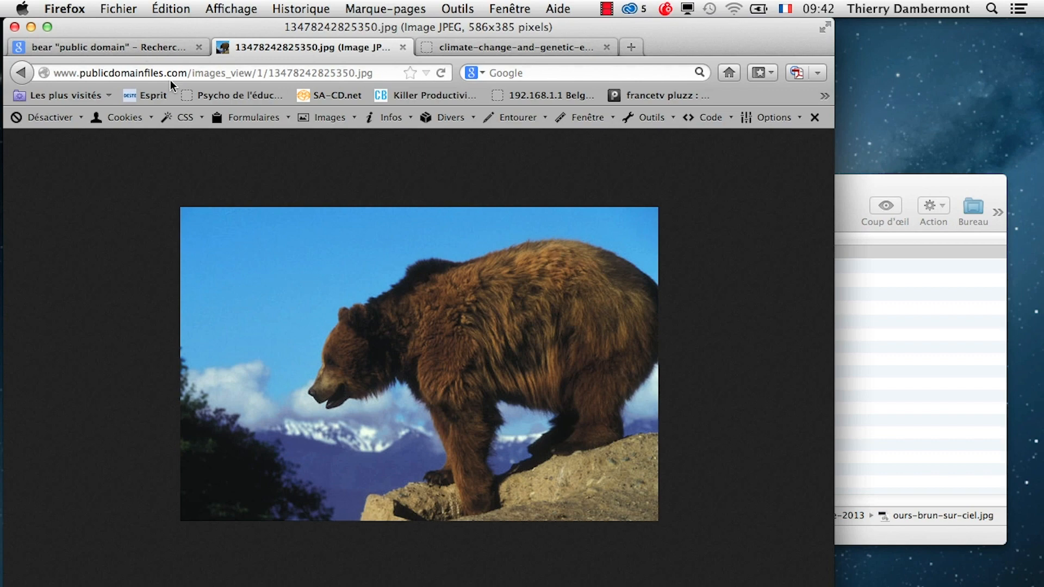
left_click(20, 72)
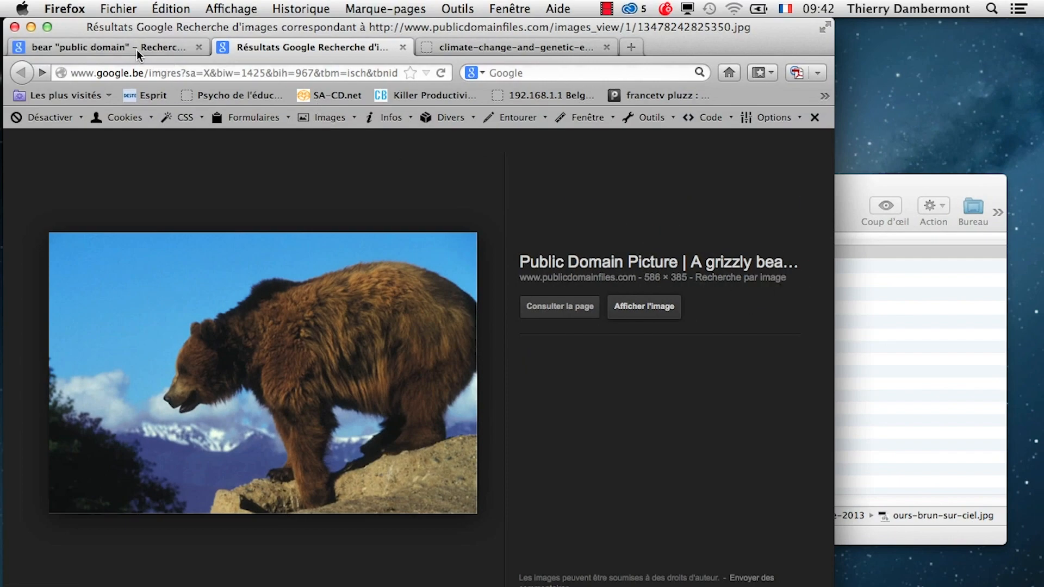
Step: Run a reverse image search from the bear results page using the file ours-brun-sur-ciel.jpg and list all sizes of the image
left_click(136, 49)
left_click_drag(834, 391, 812, 392)
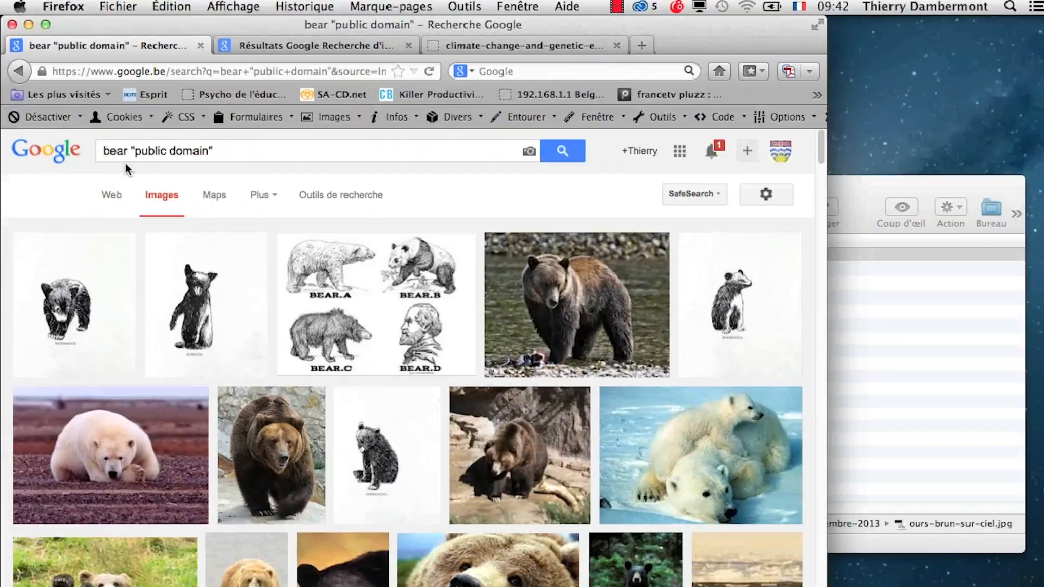
left_click(544, 190)
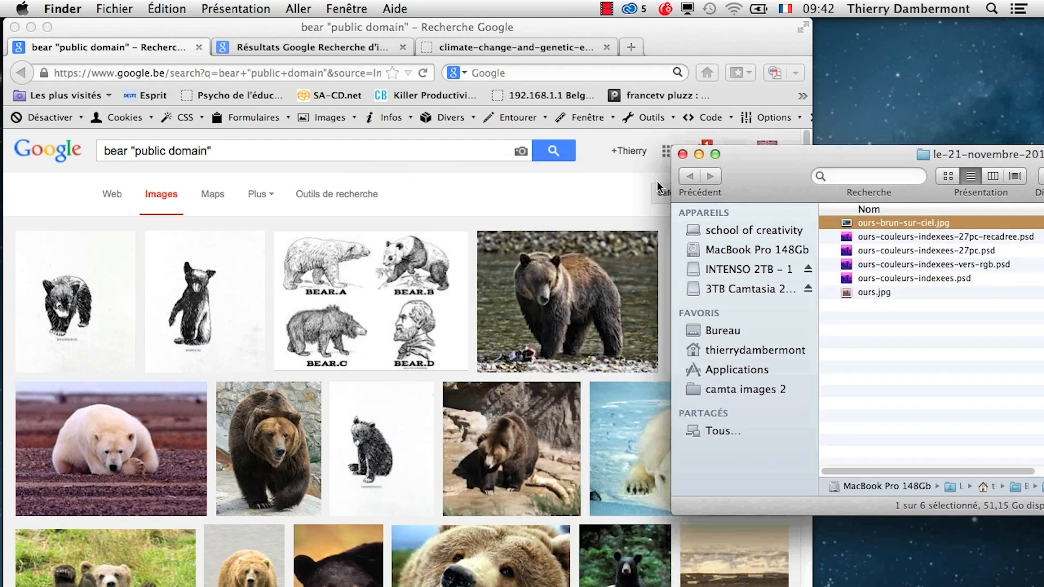
left_click_drag(773, 157, 788, 126)
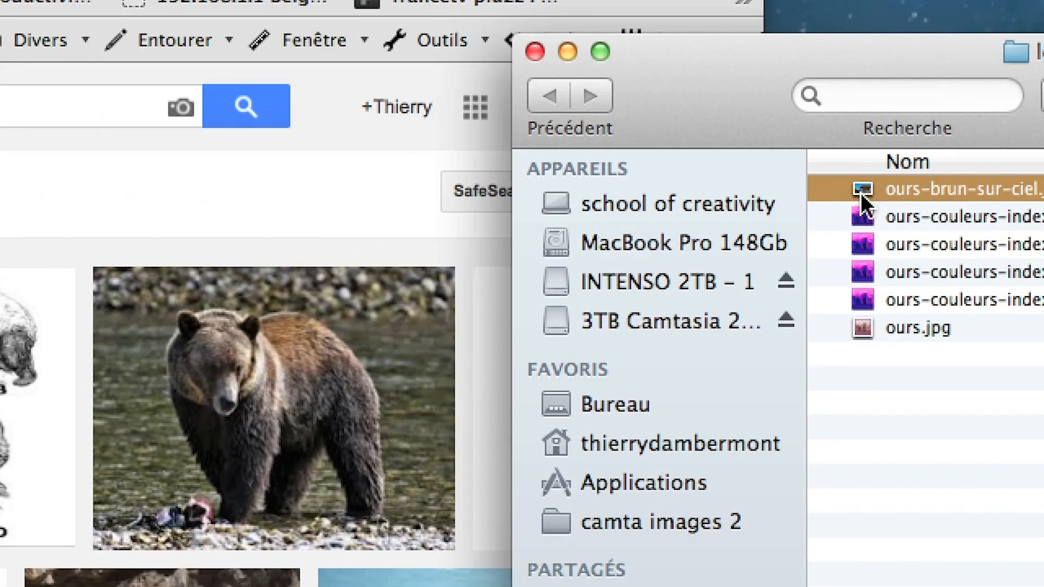
left_click_drag(860, 190, 456, 194)
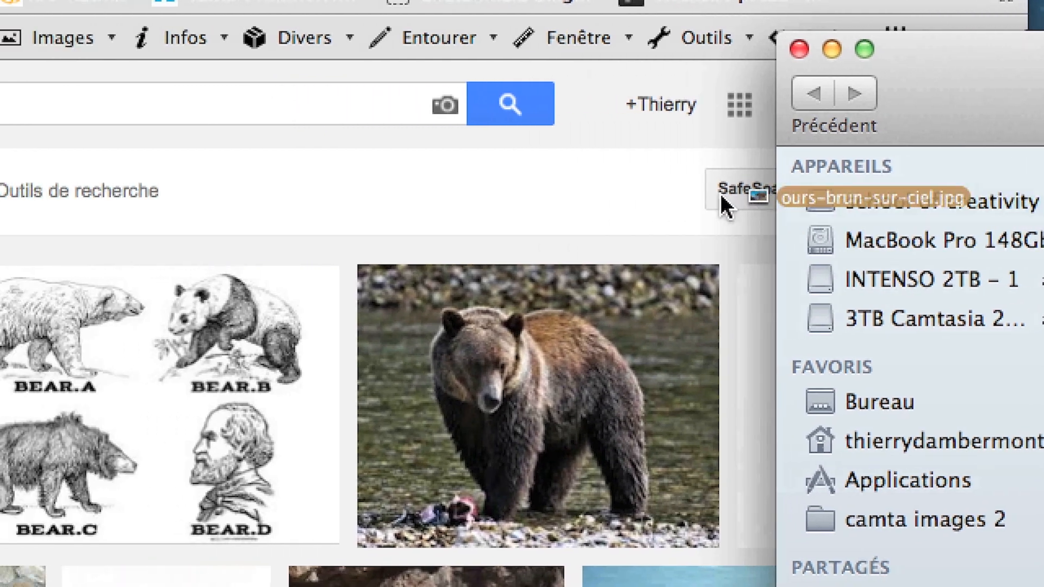
left_click_drag(720, 195, 456, 180)
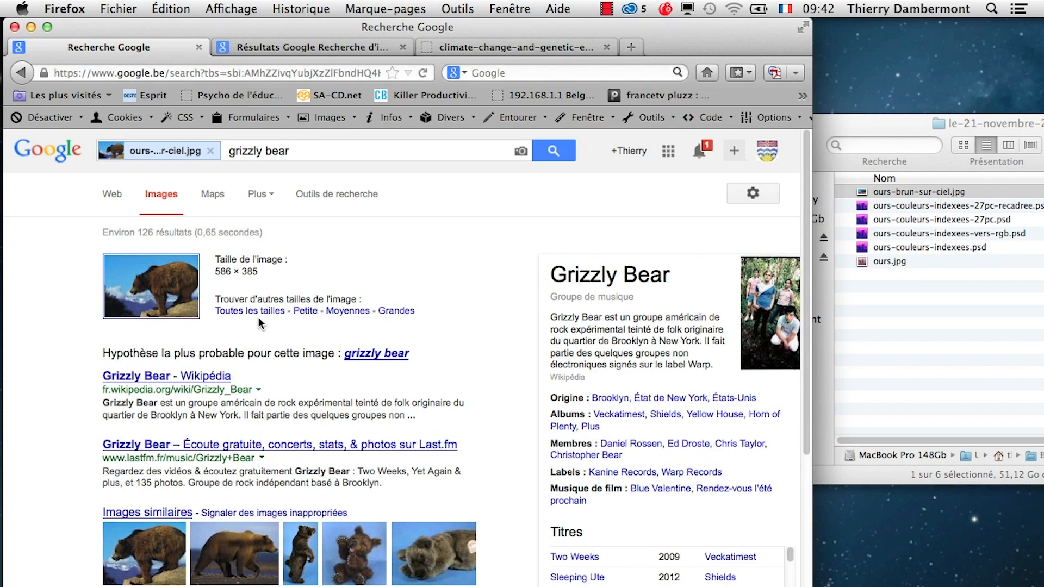
left_click(251, 311)
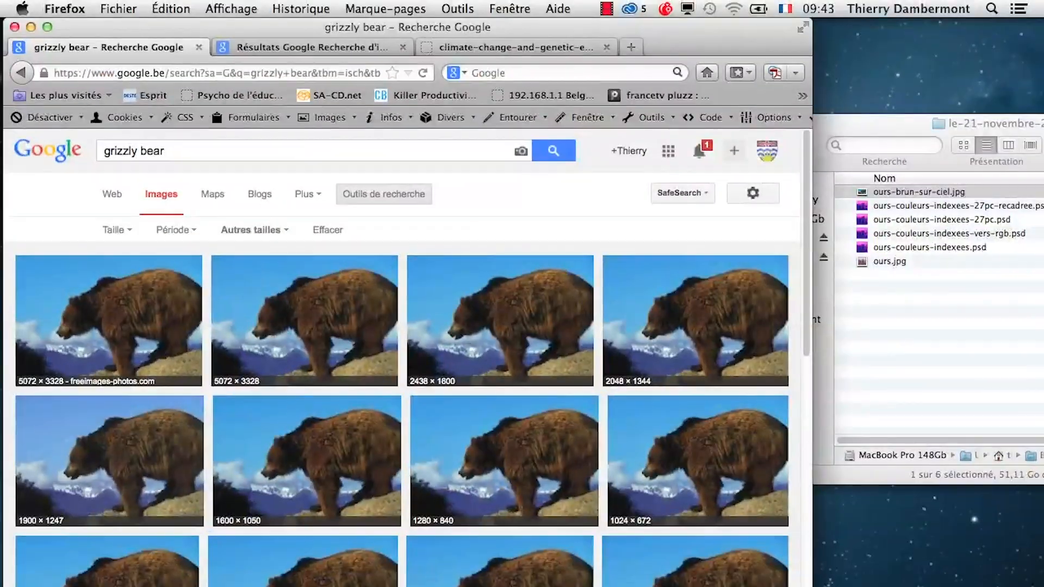
Step: Search by image from the publicdomainfiles.com result page in the second tab and list all sizes found
left_click(340, 44)
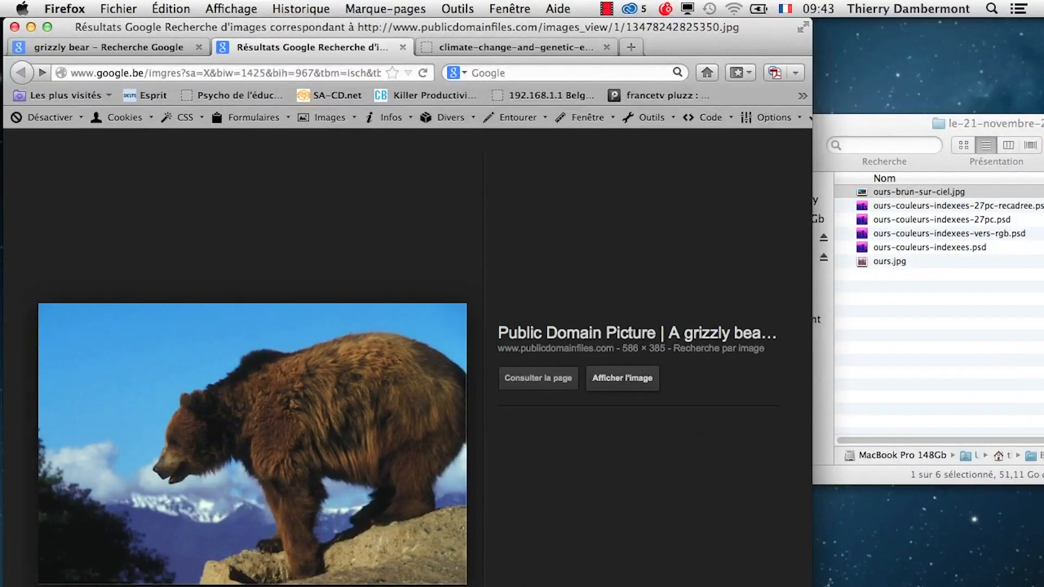
left_click(687, 350)
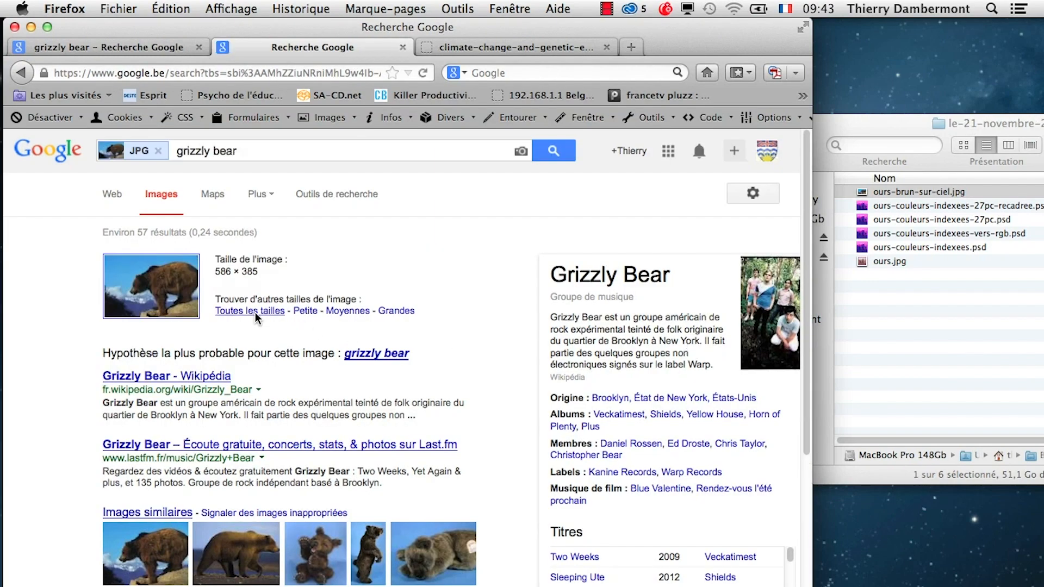
left_click(256, 313)
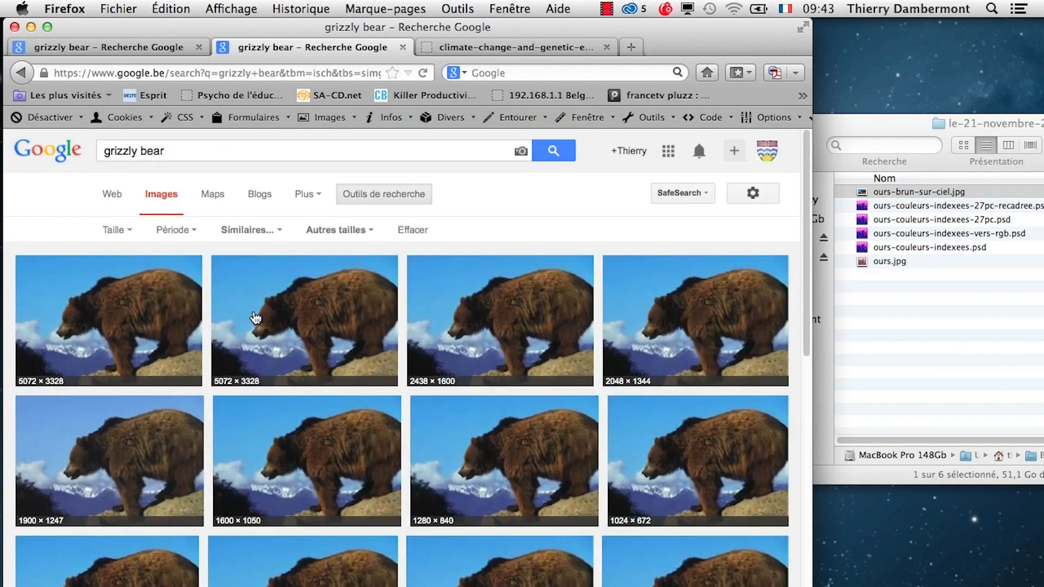
left_click_drag(854, 115, 839, 123)
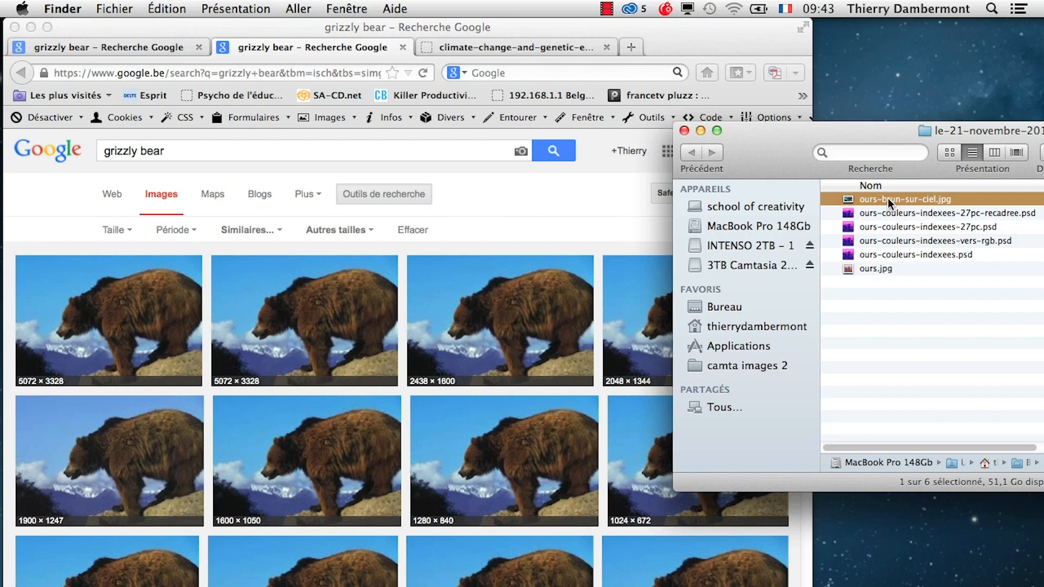
left_click(678, 37)
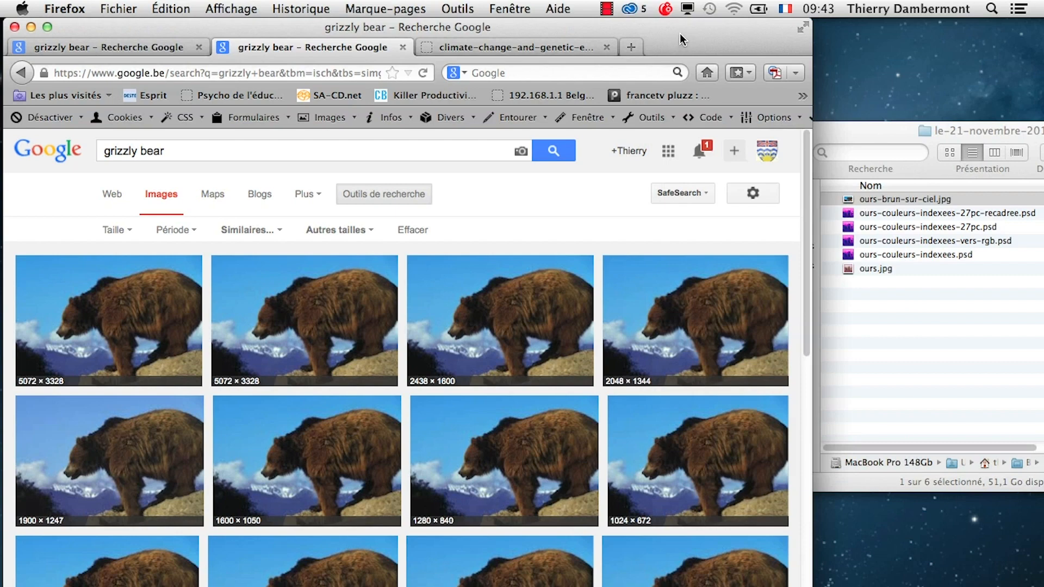
left_click_drag(679, 34, 673, 28)
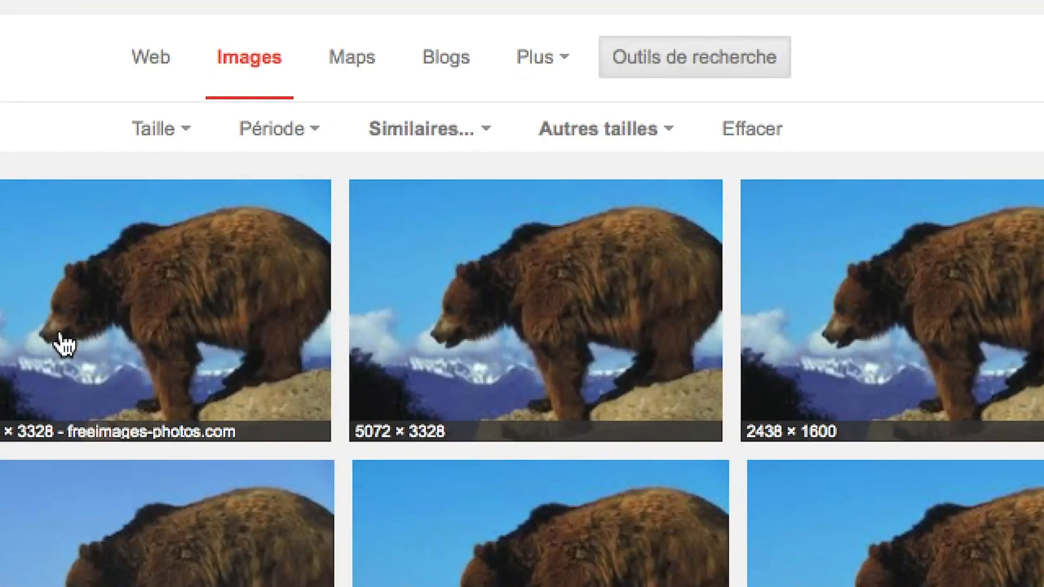
Step: Open the freeimages-photos.com 5072 × 3328 version of the bear picture in a new tab
right_click(62, 337)
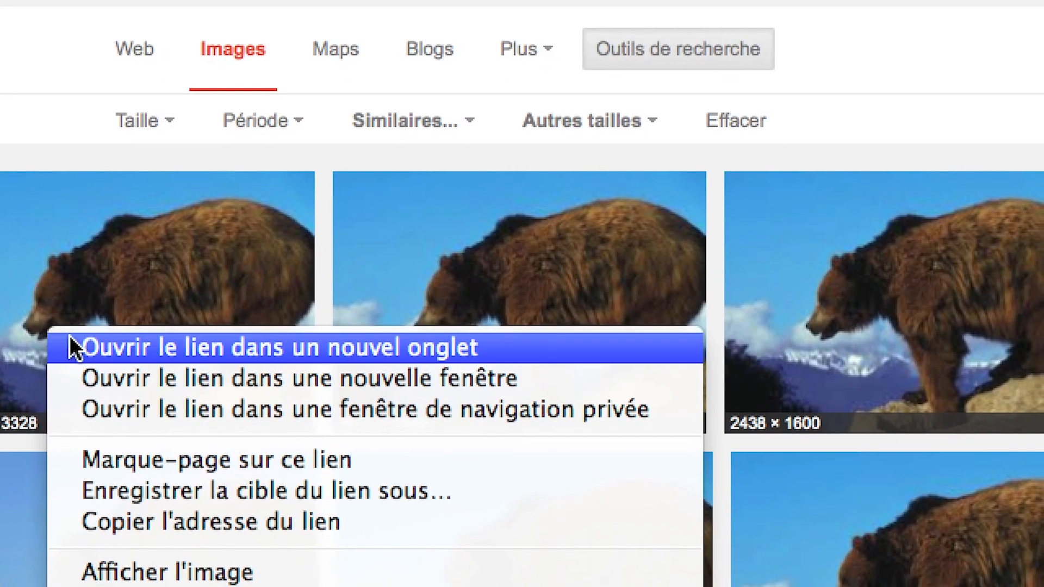
left_click(71, 350)
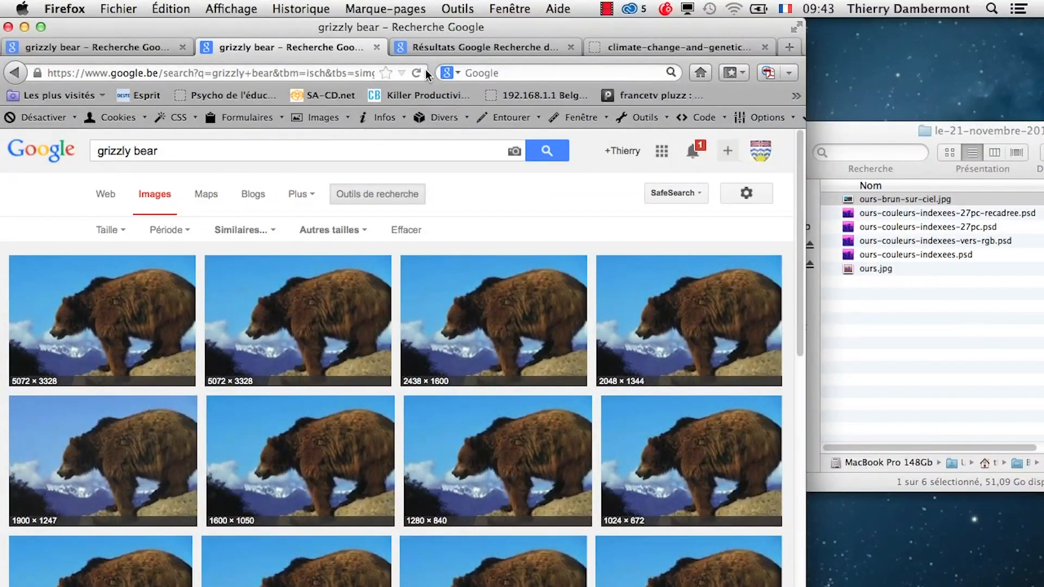
Step: Display the 5072 × 3328 bear image on its own and save it in le-21-novembre-2013 as ours-brun-sur-ciel-HD.jpg
left_click(425, 49)
left_click(627, 390)
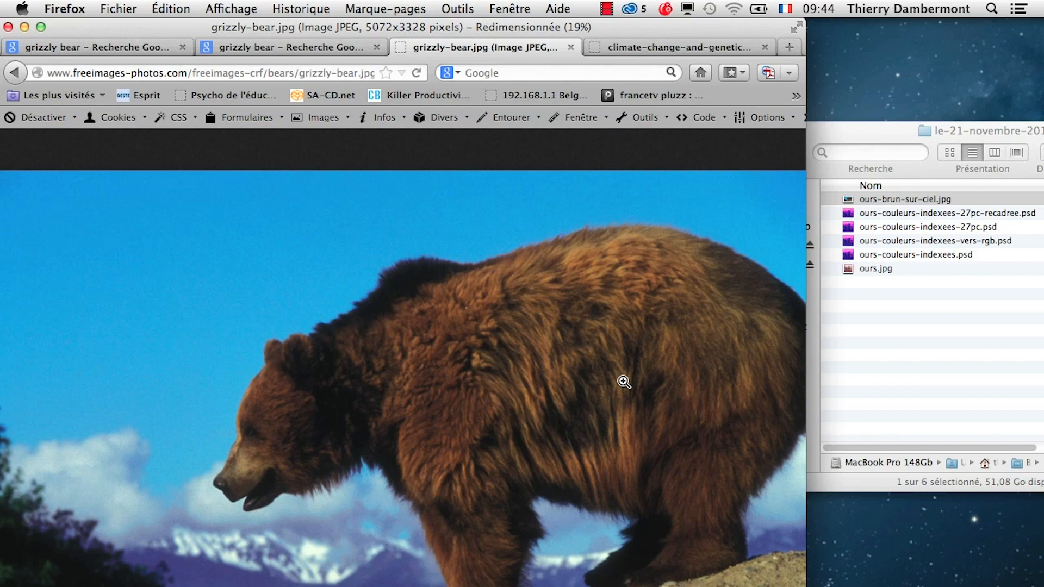
right_click(452, 360)
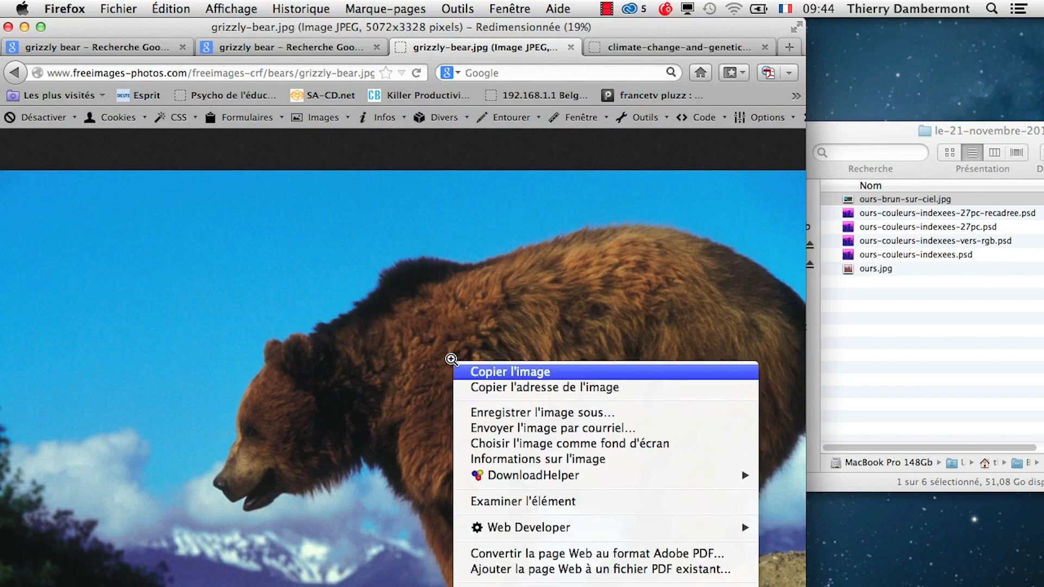
left_click(512, 407)
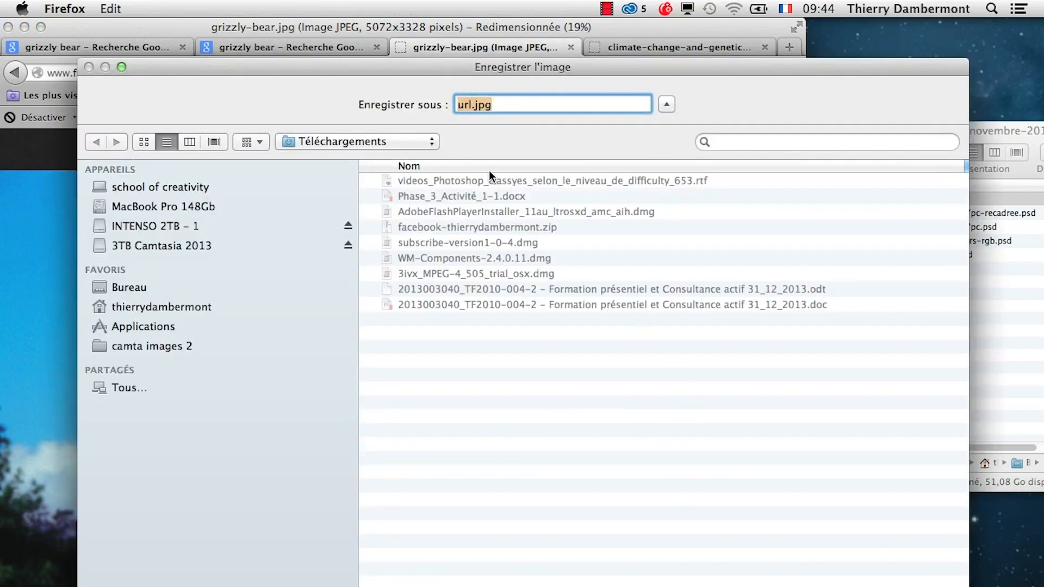
left_click(125, 289)
double_click(458, 182)
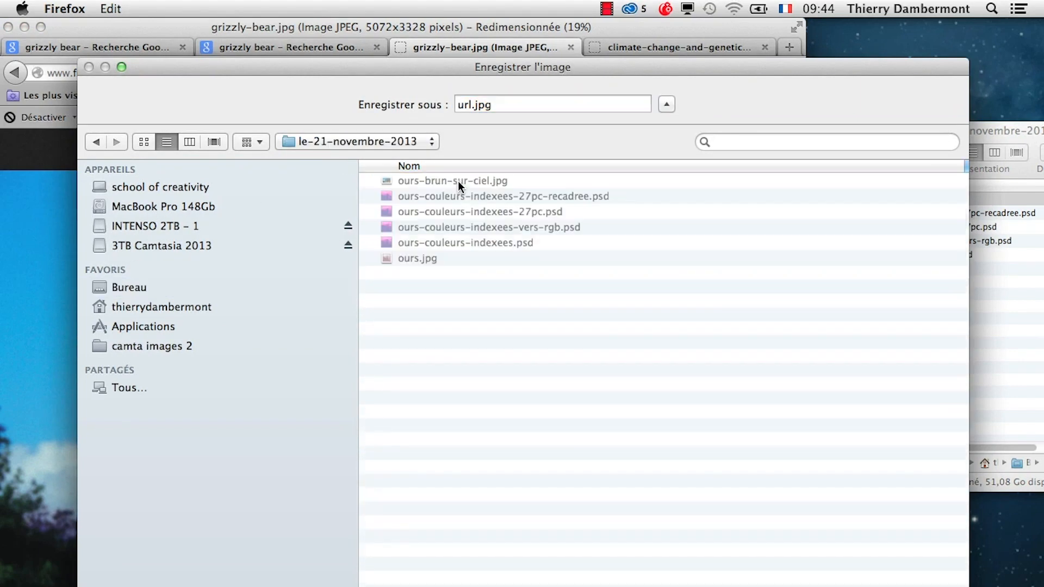
left_click(473, 103)
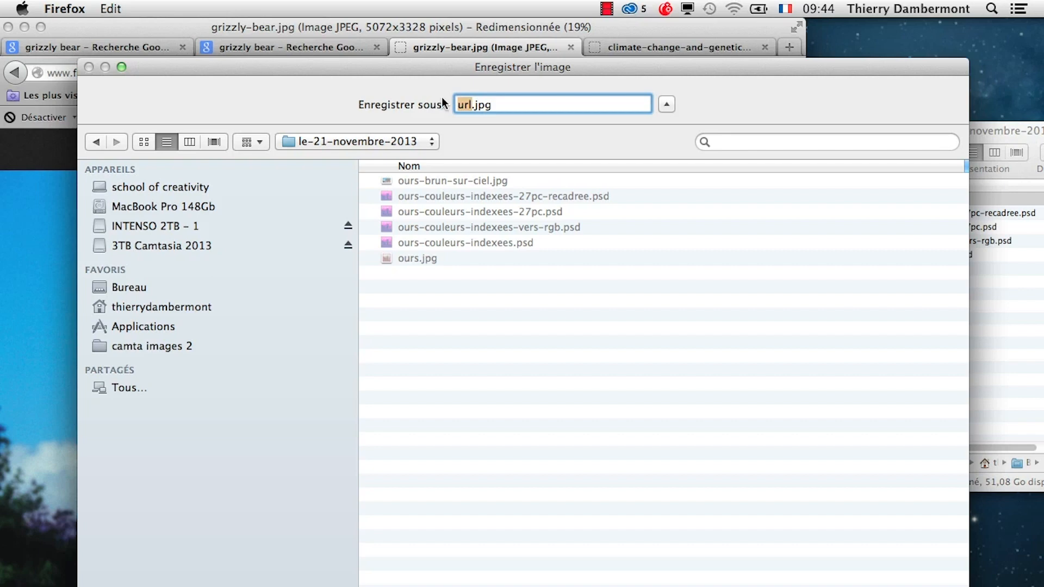
type("ours-brun-sur-ciel-")
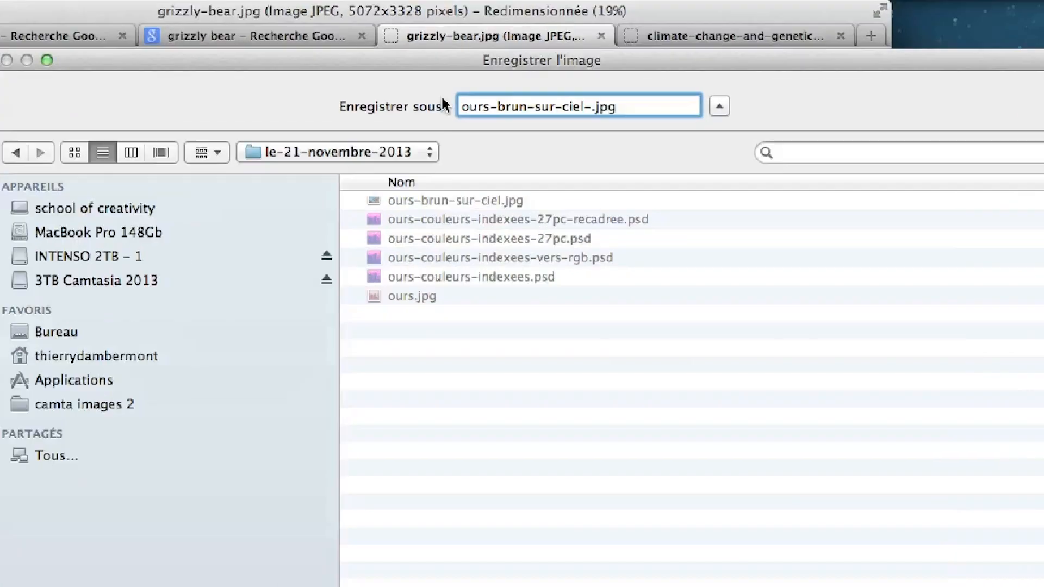
type("HD")
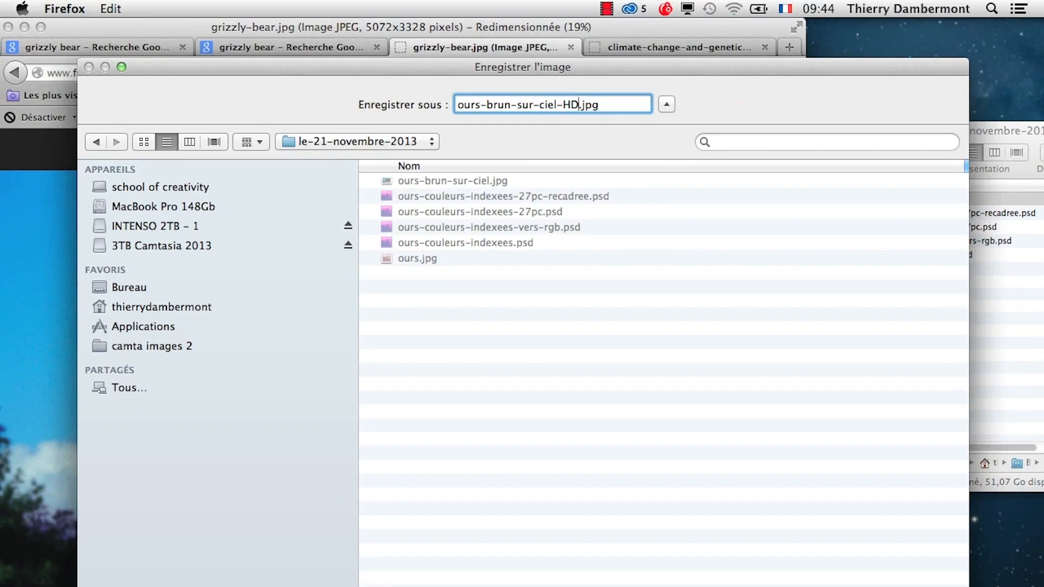
key("Return")
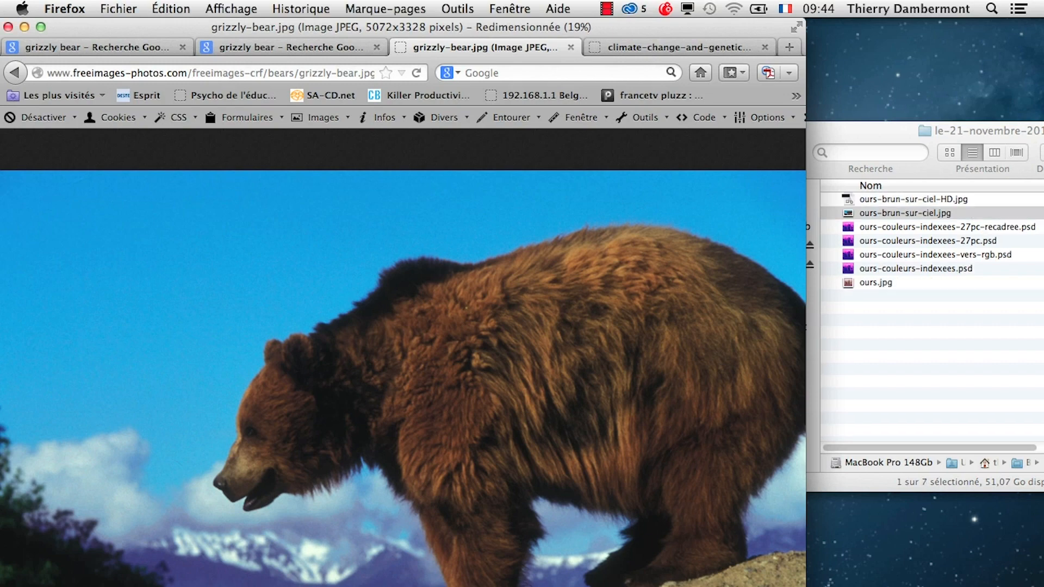
Step: Switch to Photoshop and open ours-brun-sur-ciel-HD.jpg from the le-21-novembre-2013 folder
key("super+Tab")
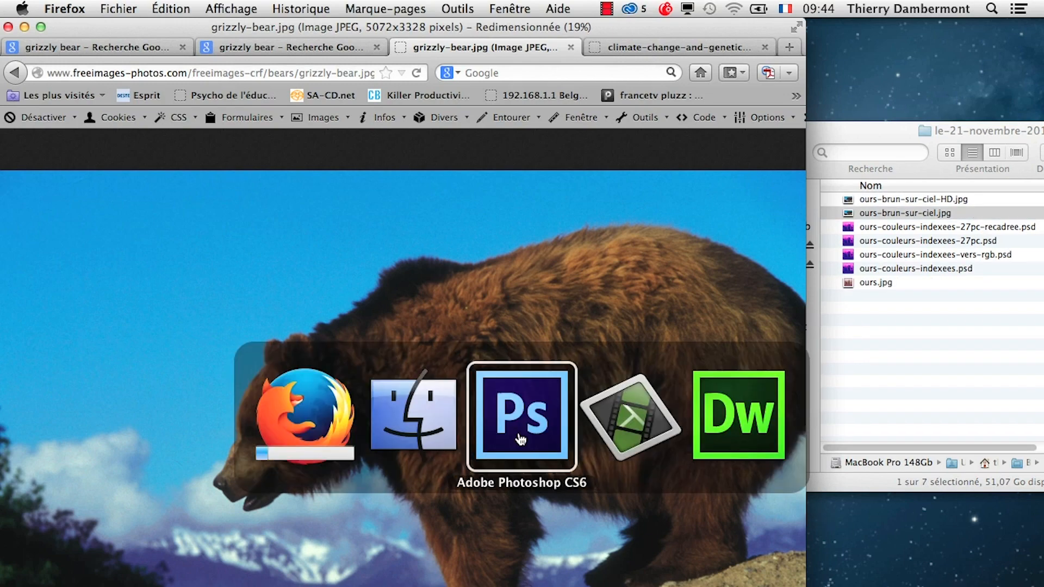
left_click(521, 439)
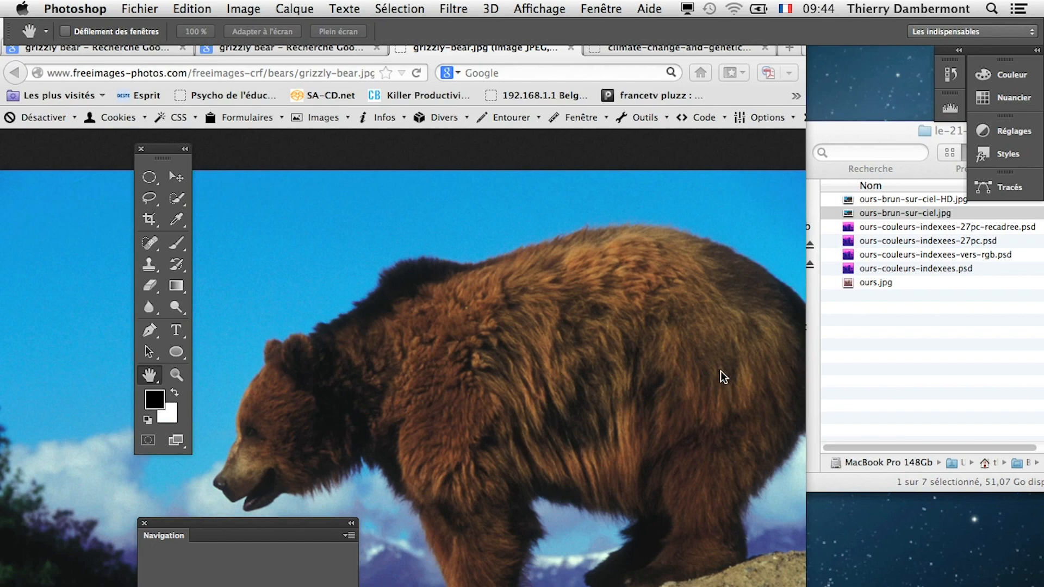
left_click(138, 8)
left_click(144, 3)
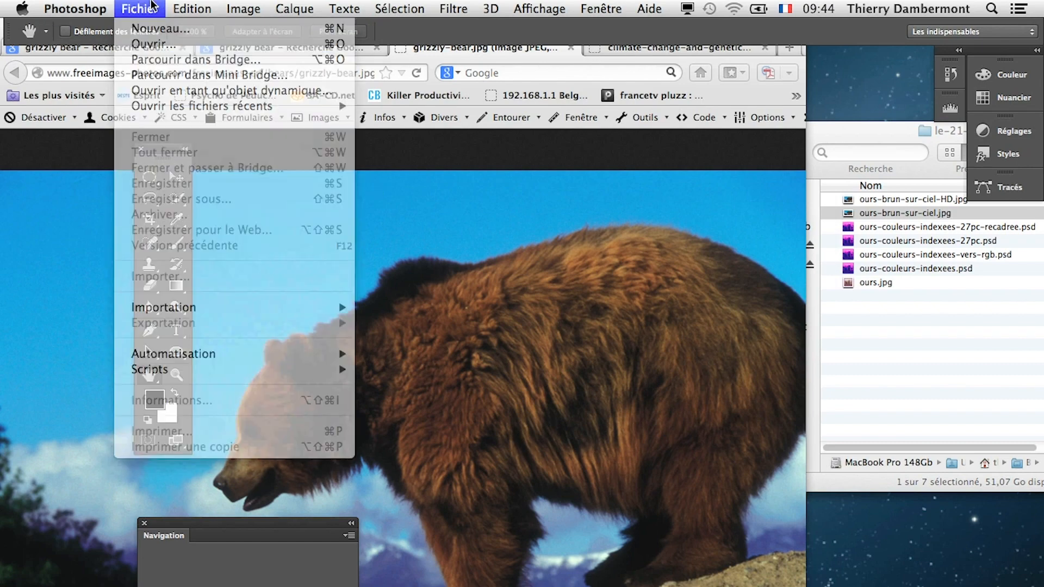
key("alt+super+h")
left_click(138, 6)
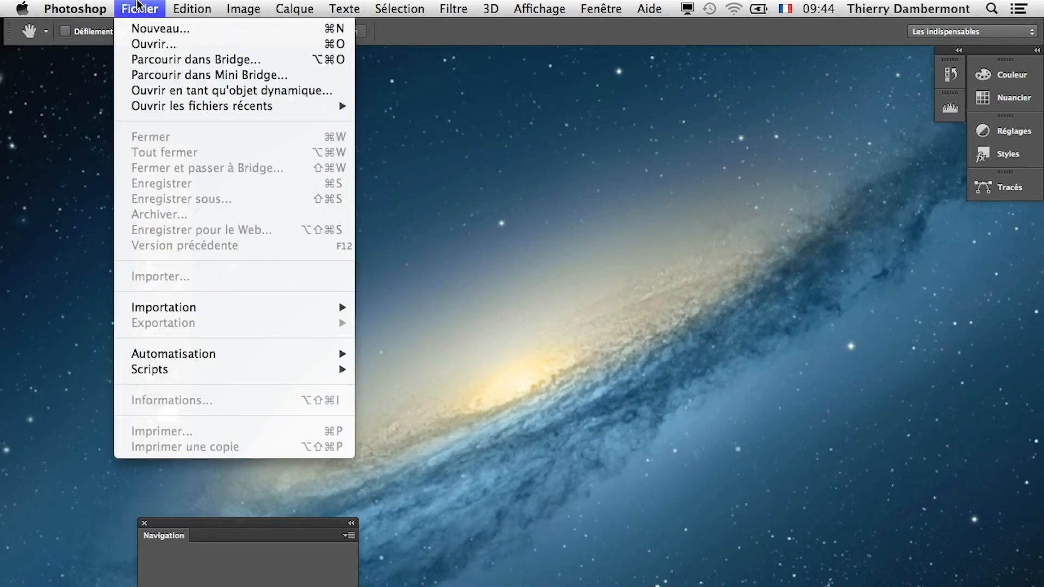
left_click(136, 39)
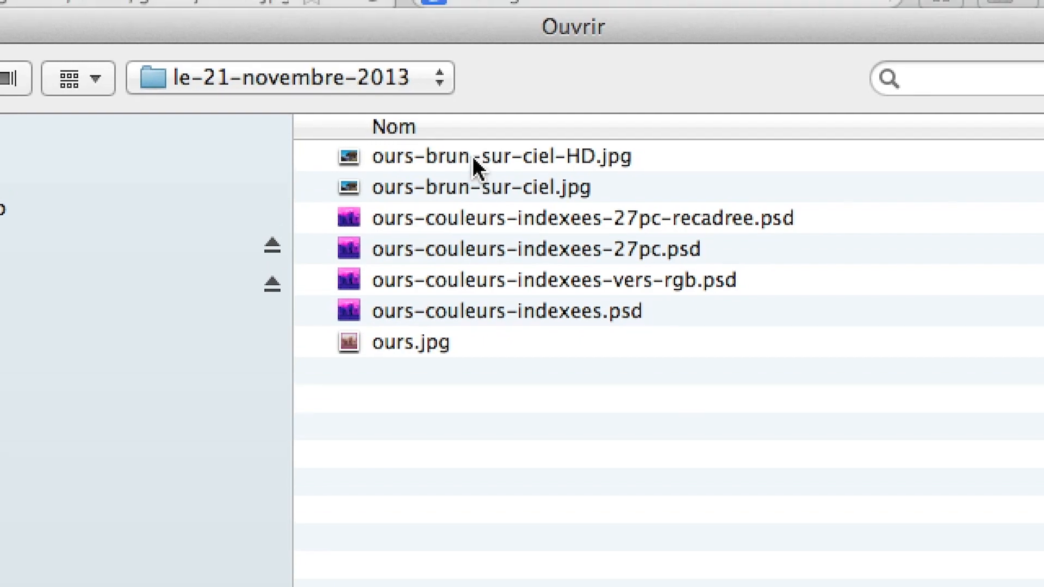
left_click(473, 142)
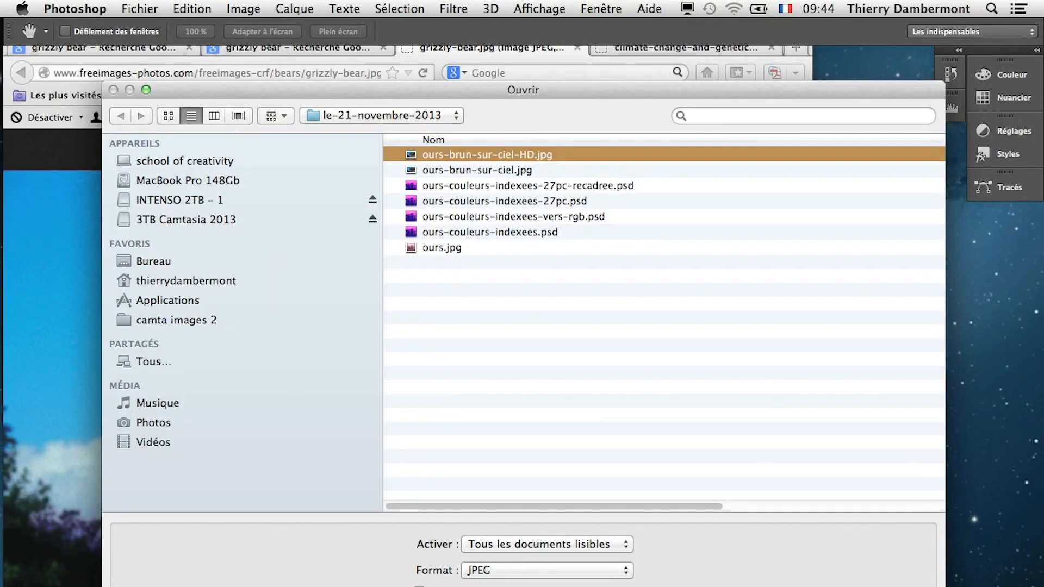
key("Return")
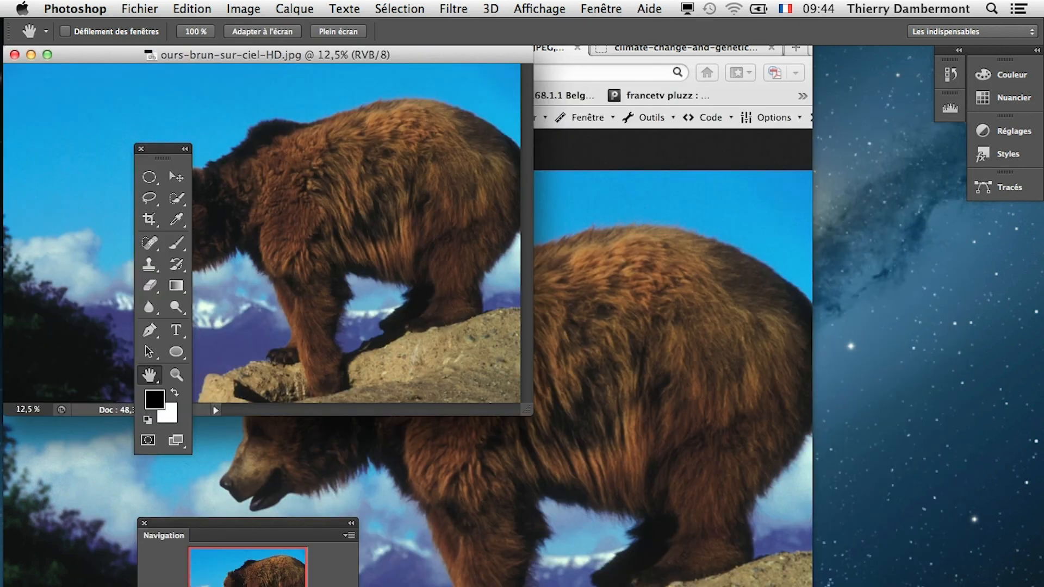
Step: Show the bear image centred in full-screen mode with the menu bar, other applications hidden, and display the Couches panel
key("alt+super+h")
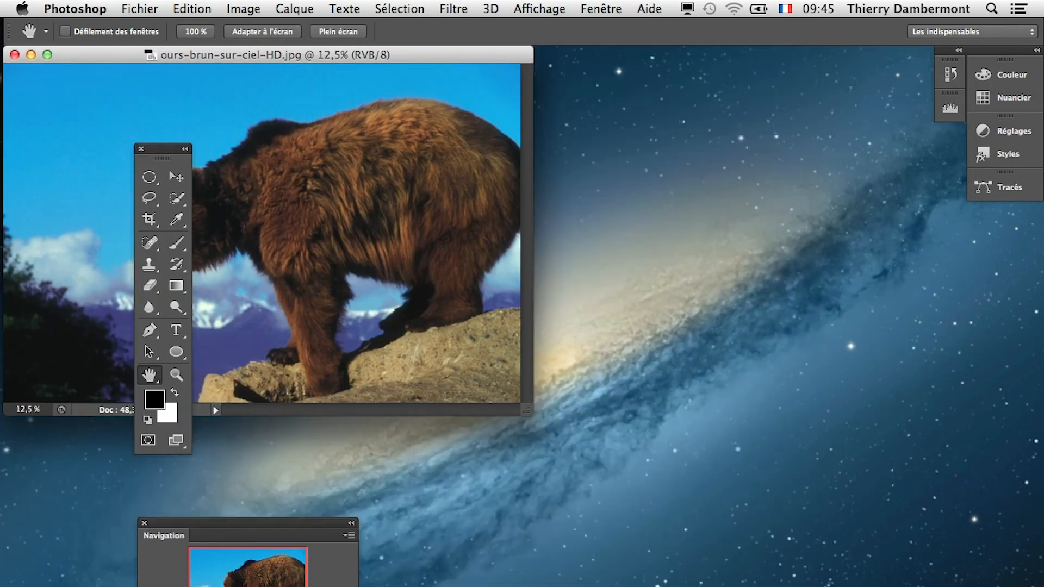
key("f")
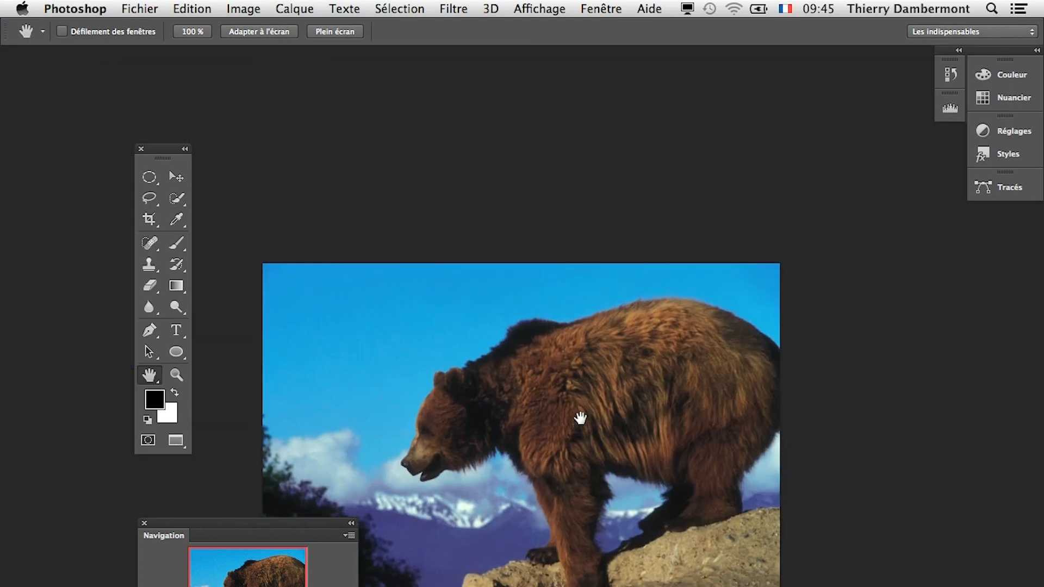
left_click_drag(578, 415, 572, 310)
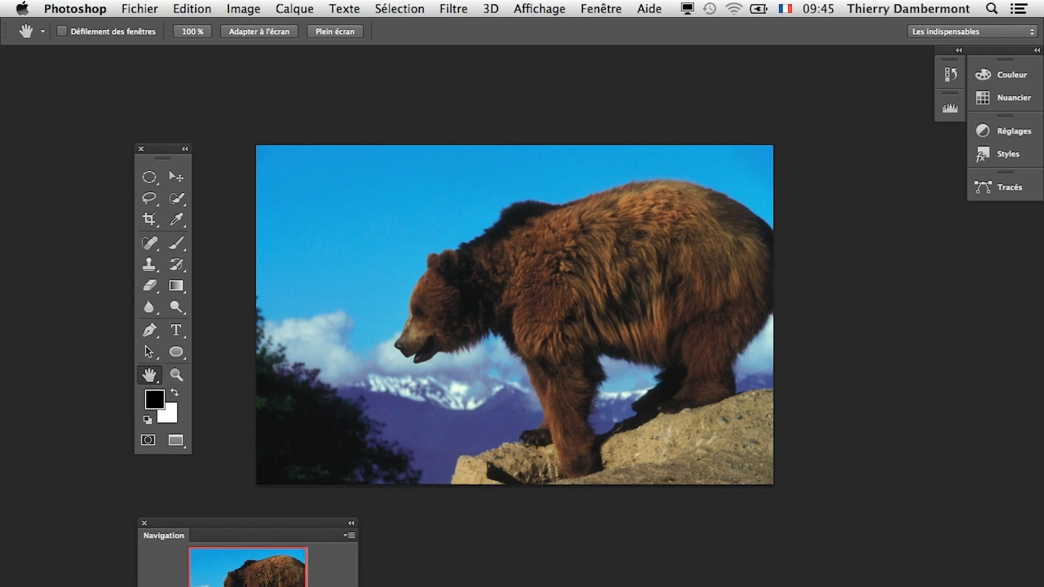
left_click_drag(973, 337, 913, 275)
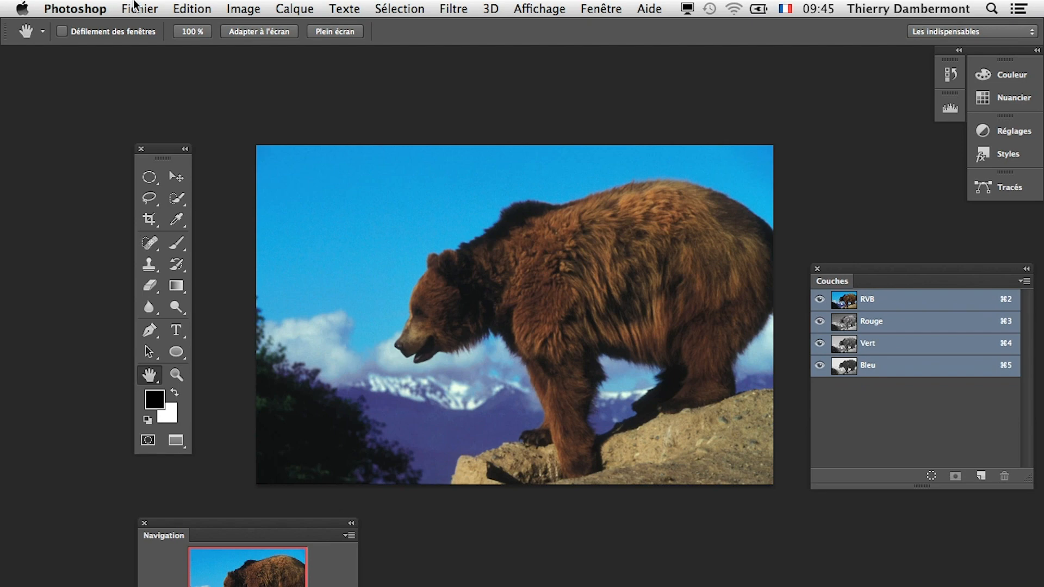
Step: Convert the image to Niveaux de gris mode by discarding its colour information, and undo that conversion
left_click(243, 8)
mouse_move(247, 28)
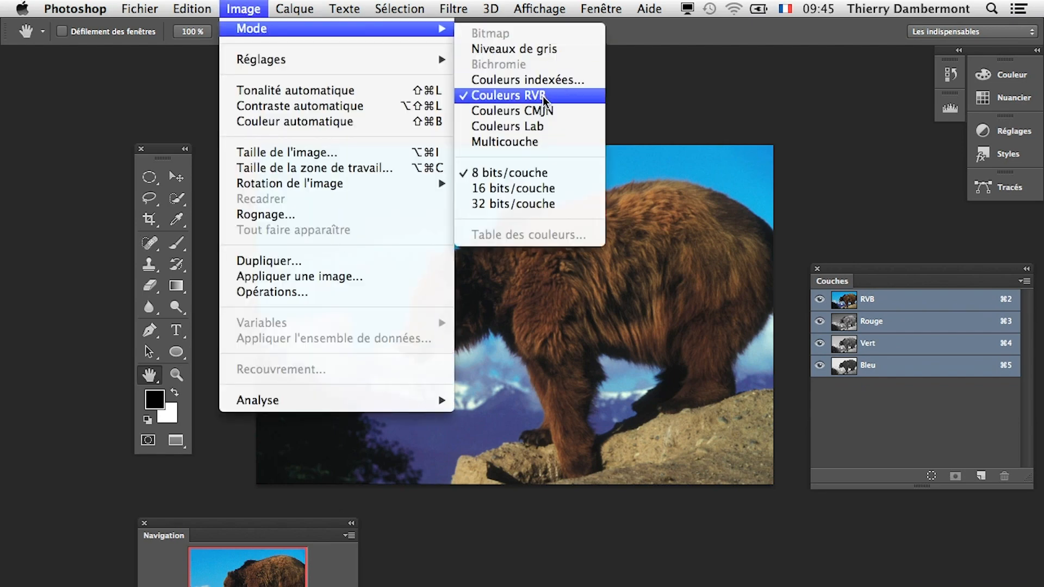
left_click(543, 50)
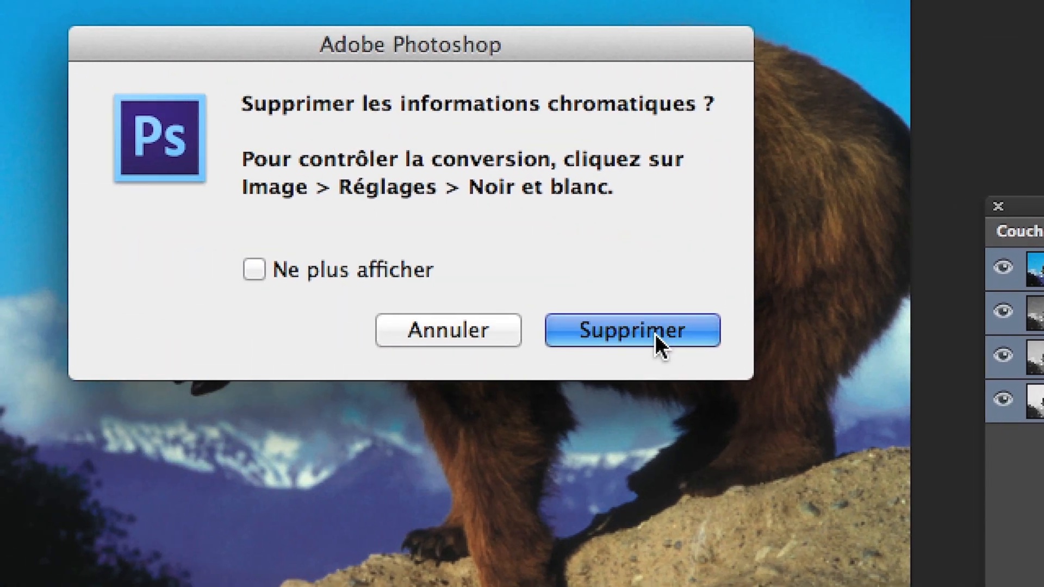
left_click(255, 282)
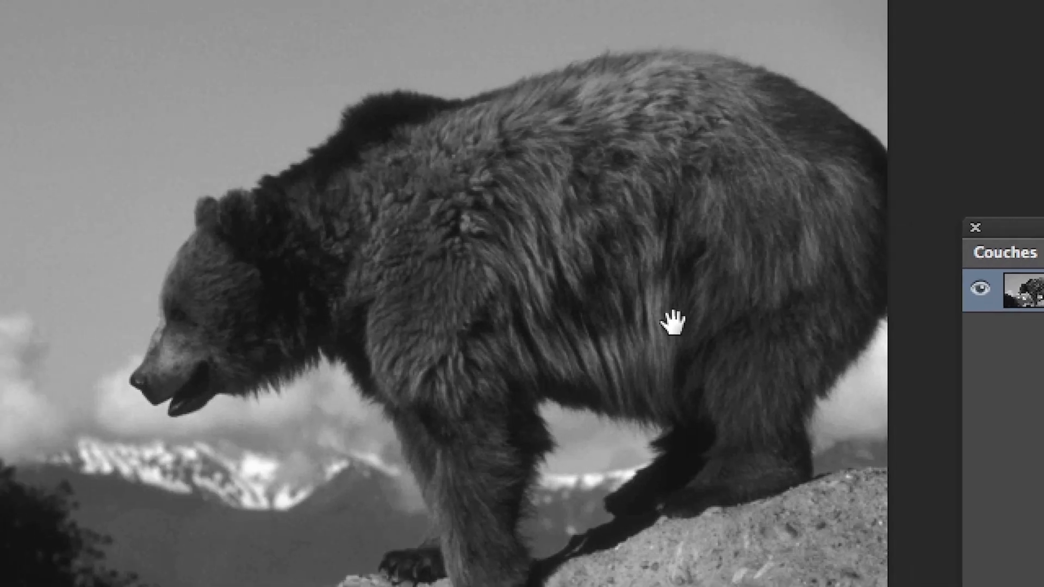
key("alt")
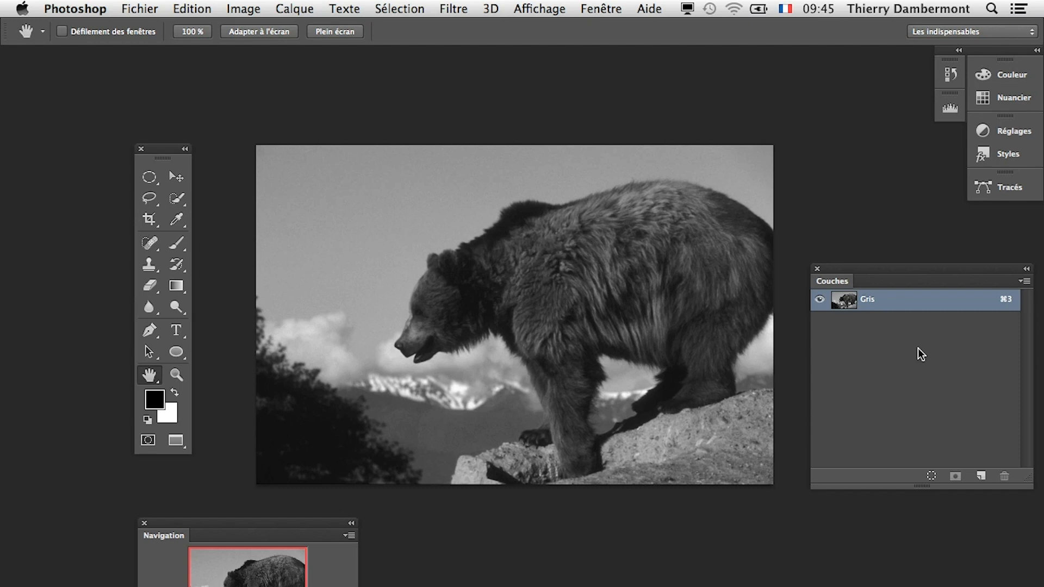
left_click_drag(892, 268, 875, 287)
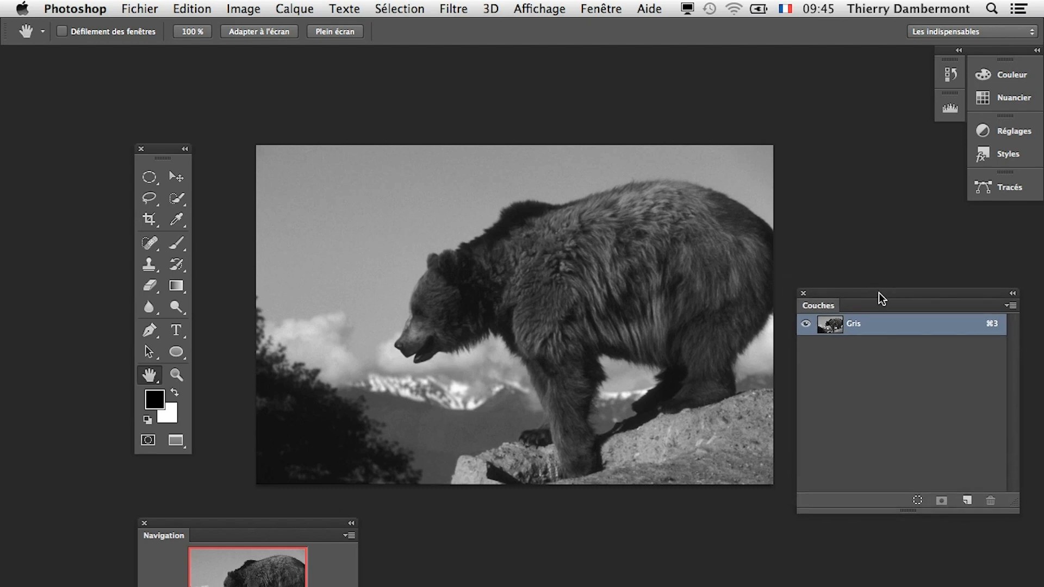
left_click_drag(879, 293, 876, 324)
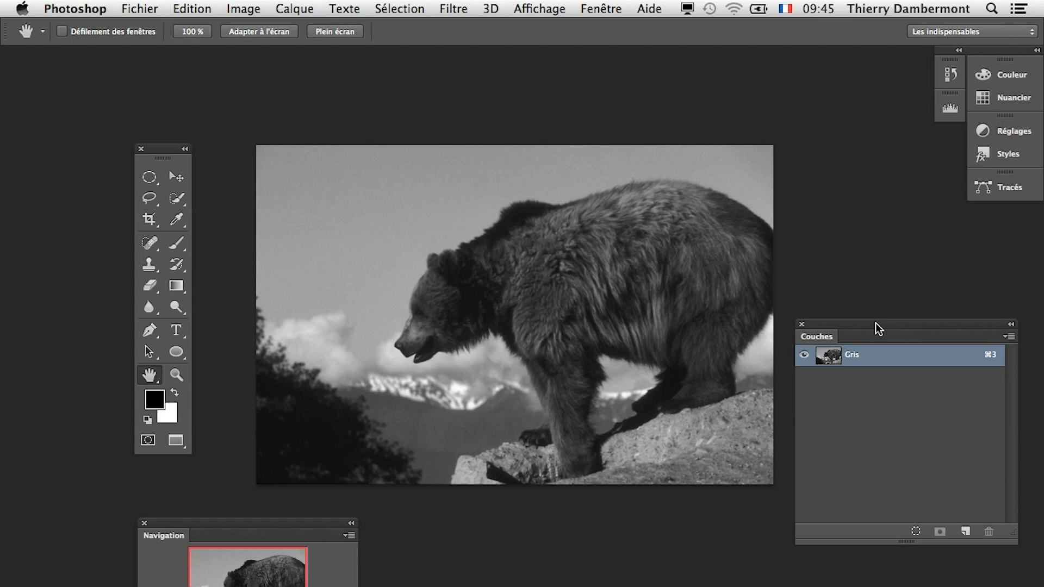
left_click(202, 9)
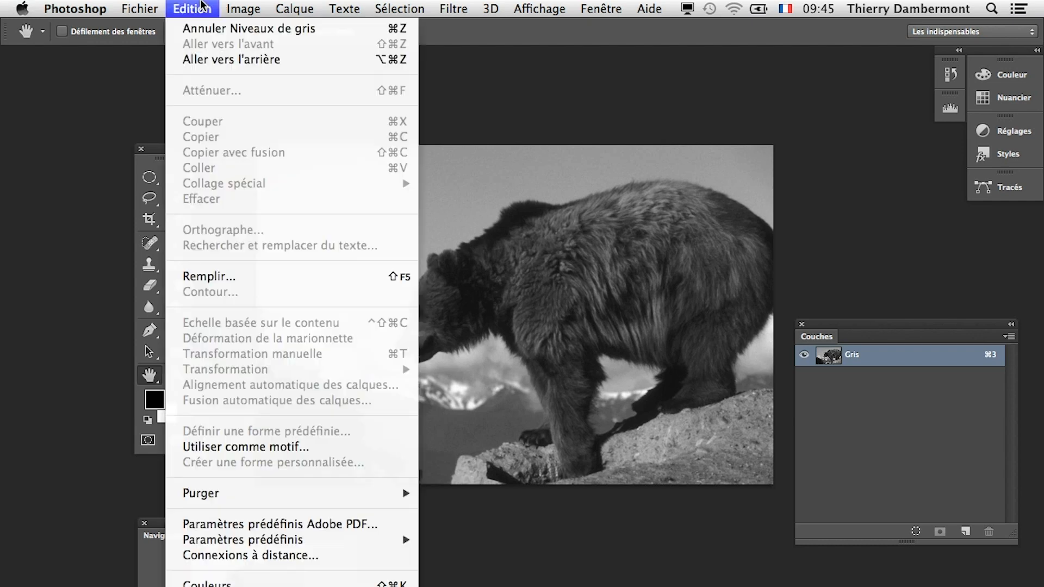
left_click(229, 28)
Step: Rearrange the workspace by moving the image, the toolbox, and the Navigation and Couches panels clear of each other
left_click_drag(405, 380, 337, 326)
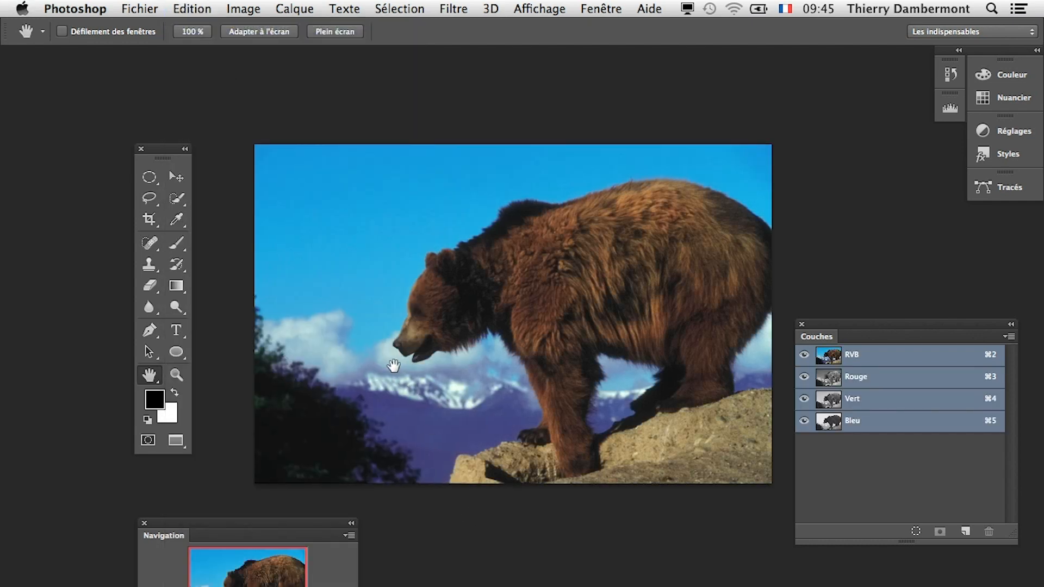
left_click_drag(165, 154, 80, 115)
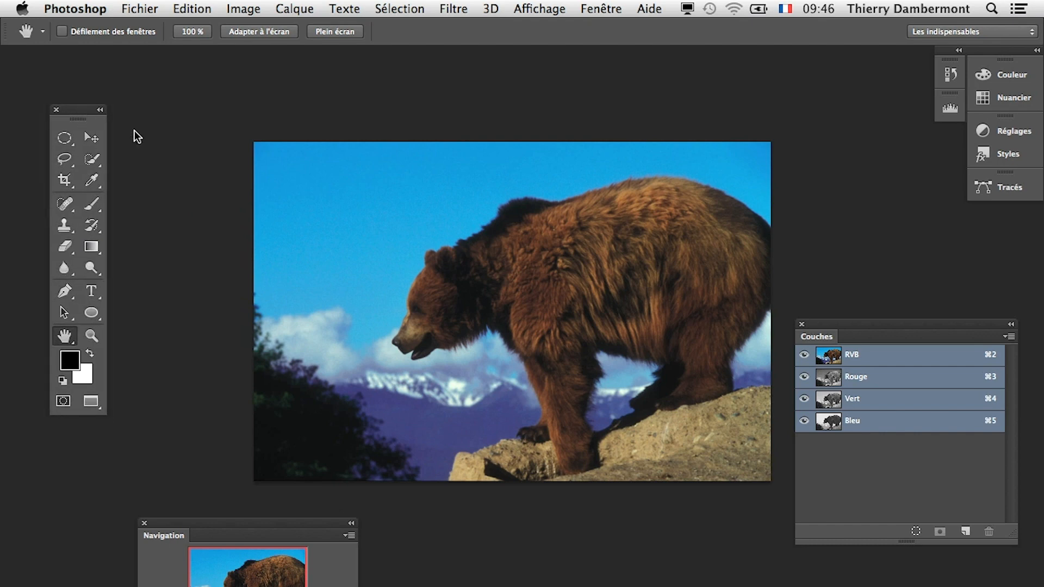
left_click_drag(349, 247, 254, 189)
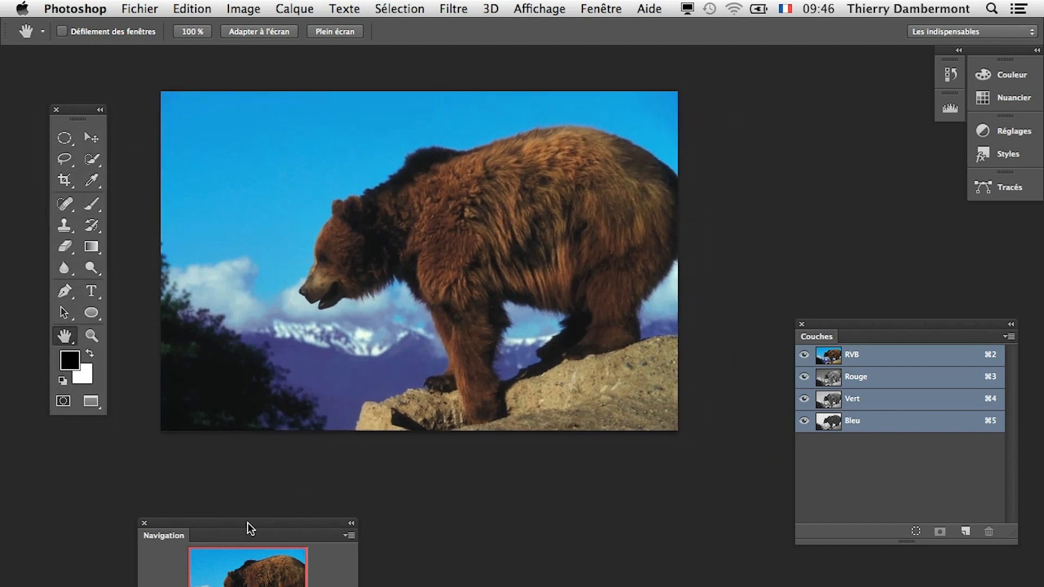
left_click_drag(251, 528, 164, 528)
left_click_drag(925, 328, 931, 370)
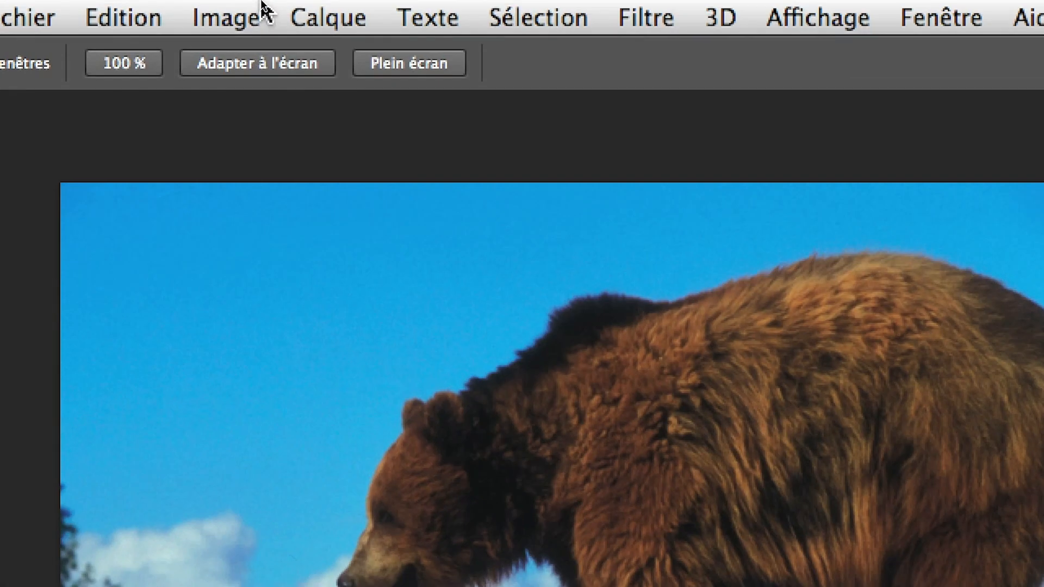
Step: Add a Noir et blanc adjustment layer to the bear image with the Par défaut preset and reposition its Propriétés panel
left_click(261, 7)
mouse_move(305, 7)
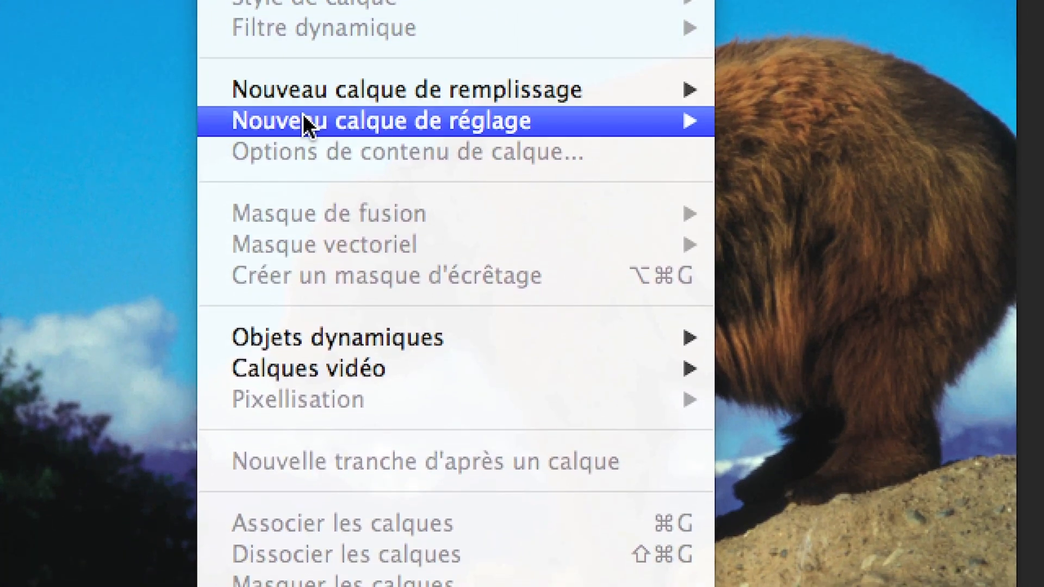
mouse_move(404, 332)
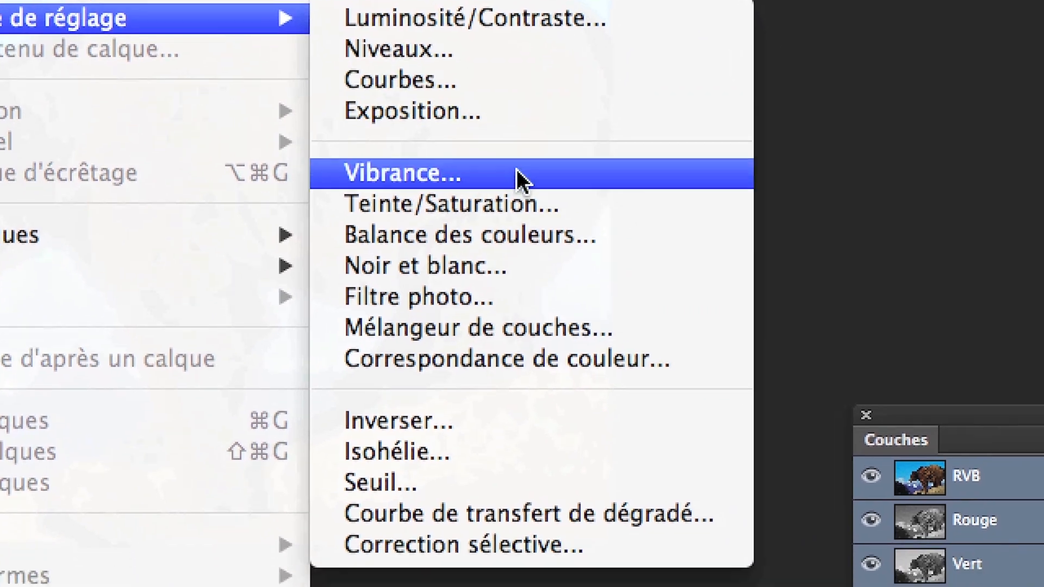
left_click(526, 207)
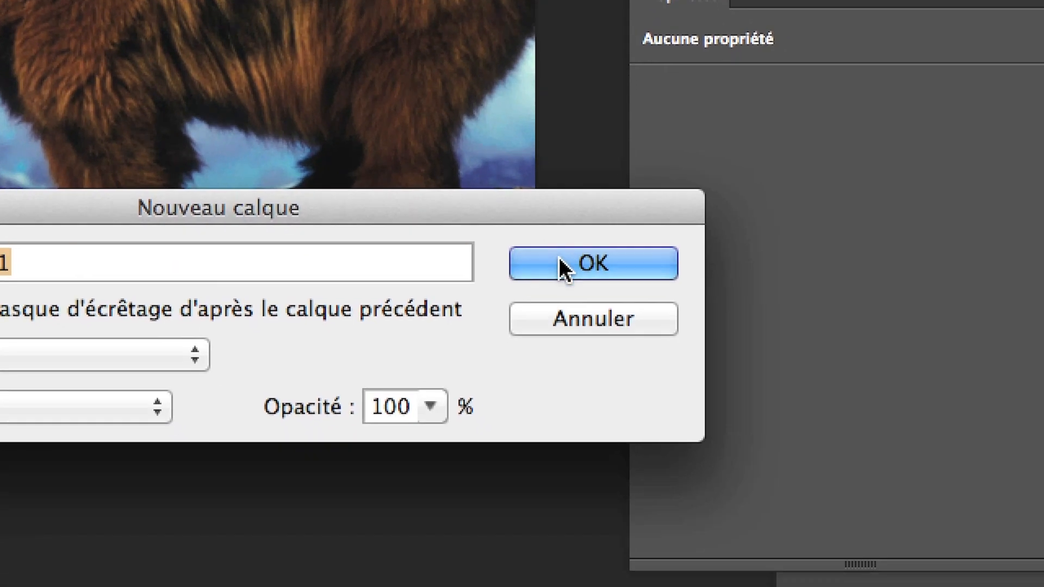
left_click(609, 326)
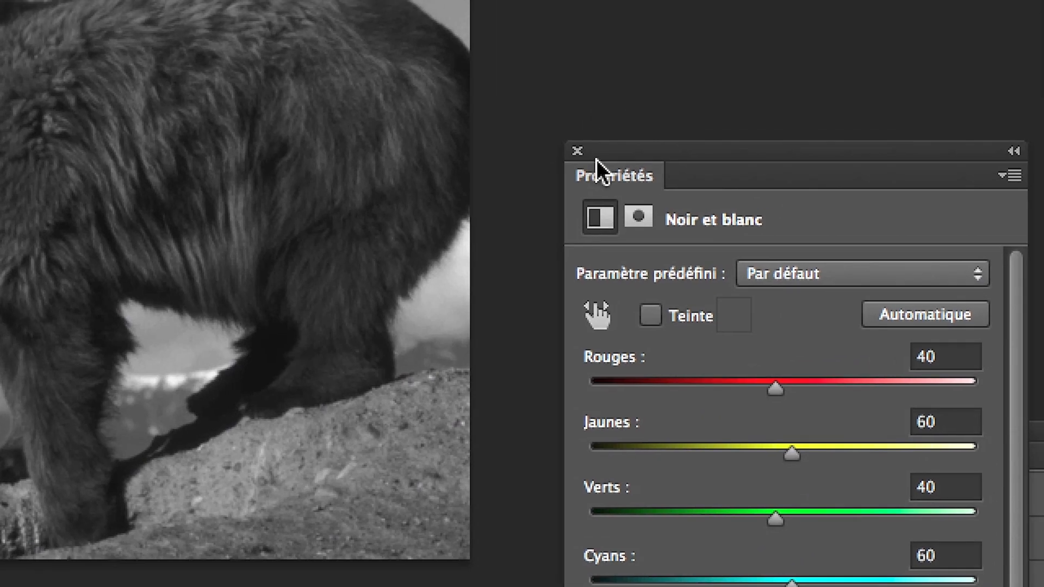
left_click_drag(698, 41, 225, 5)
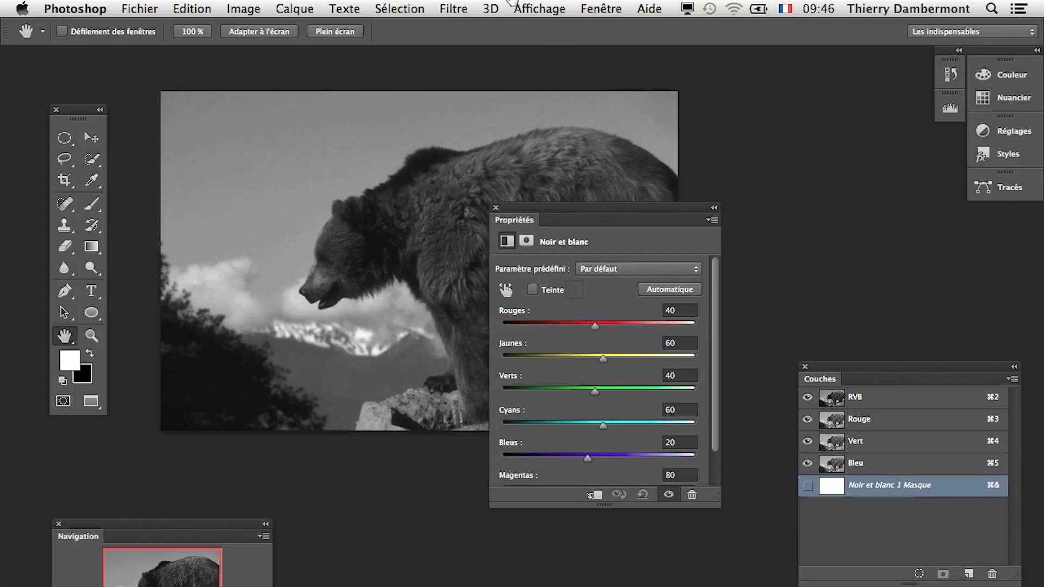
Step: Display the Calques panel, shrink it, and place it and the Propriétés panel clear of the bear
left_click(600, 8)
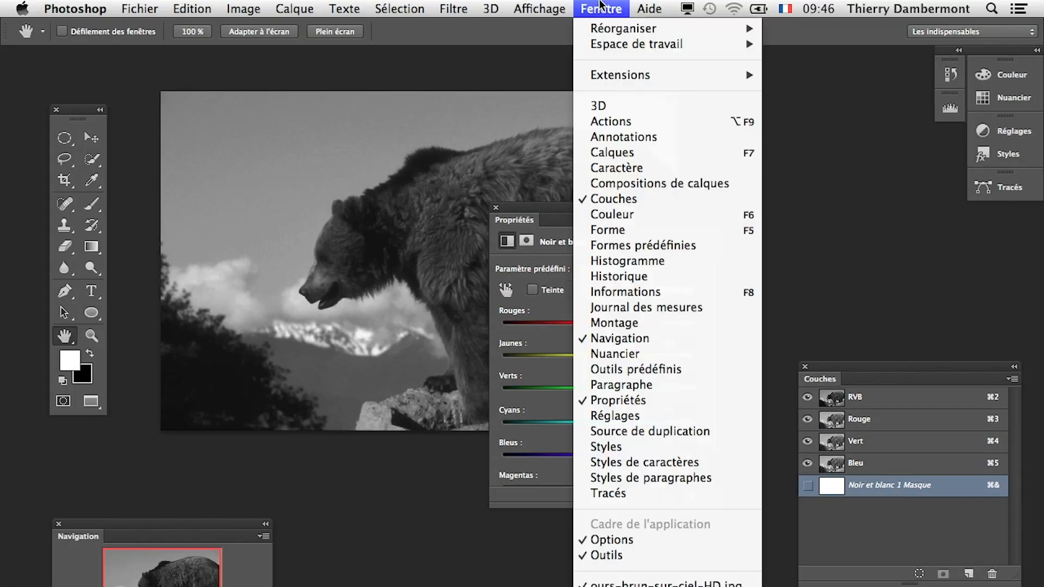
left_click(603, 154)
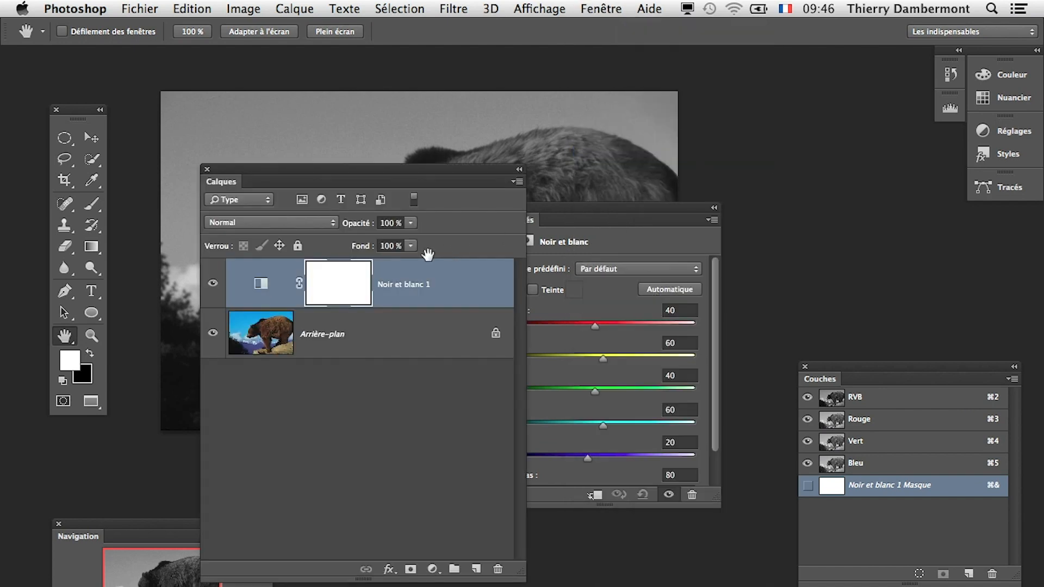
left_click_drag(522, 577, 472, 473)
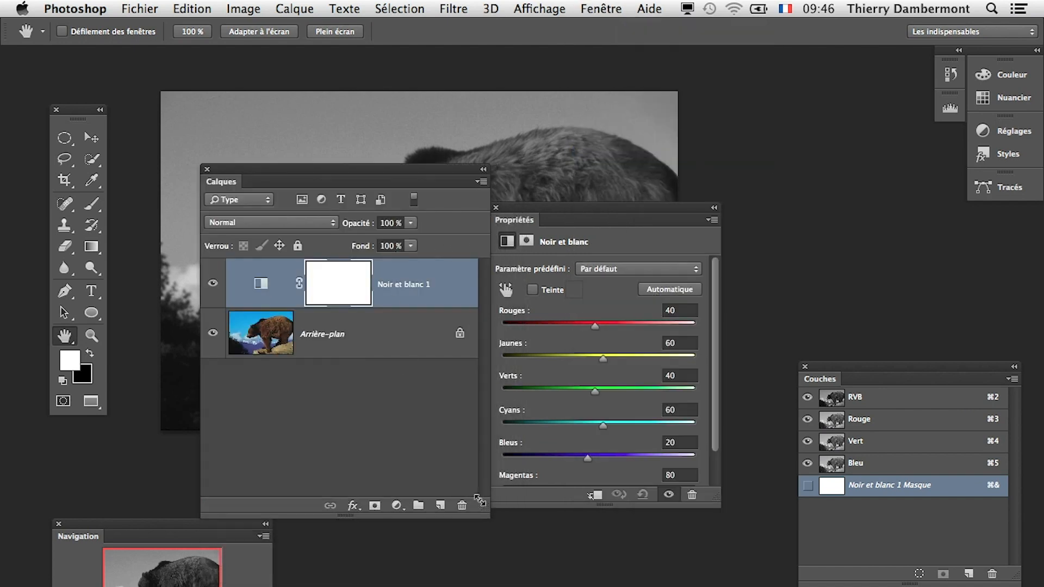
left_click_drag(314, 176, 398, 536)
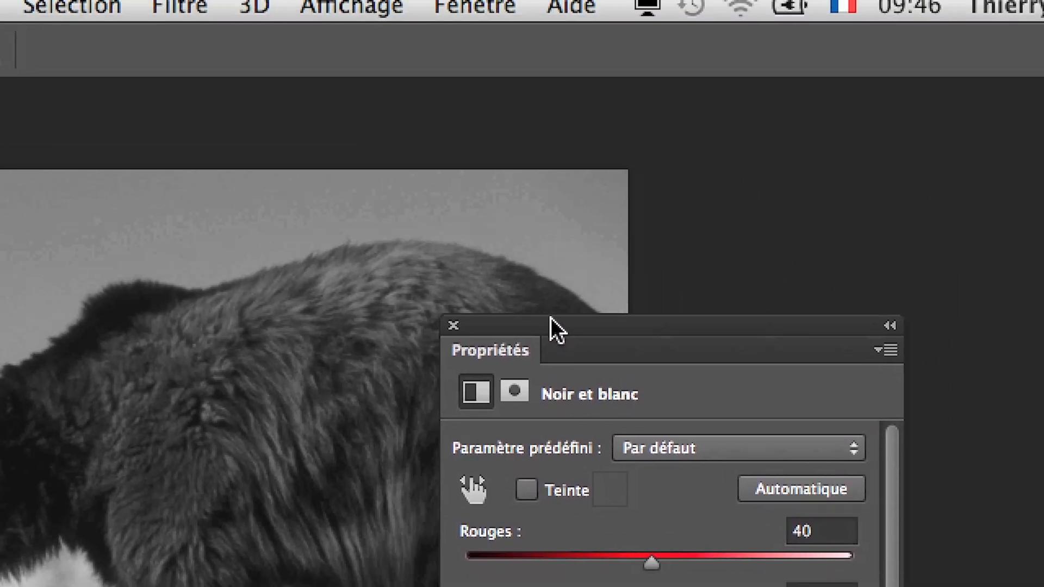
left_click_drag(550, 321, 748, 232)
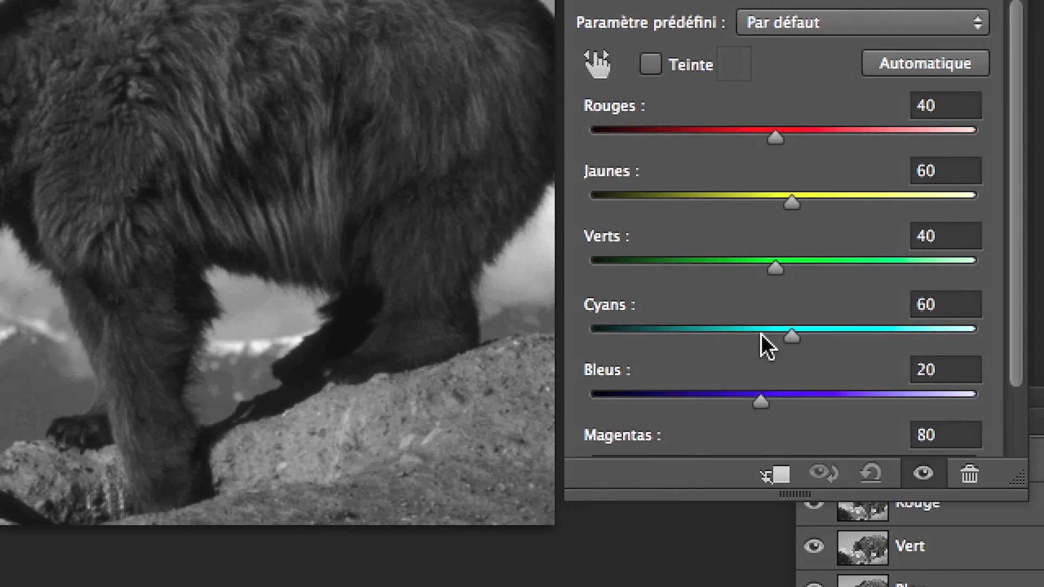
Step: Experiment with the black-and-white mix by trying Cyans at 212, then Rouges at -45, Verts at 35 and Cyans at 42
left_click_drag(792, 336, 856, 337)
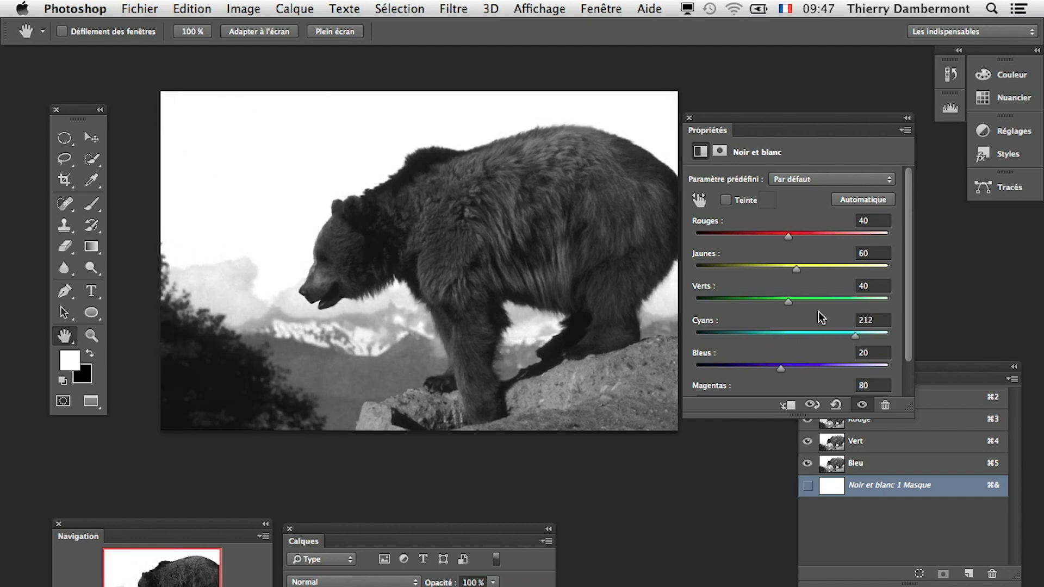
mouse_move(792, 305)
left_mouse_down()
mouse_move(765, 304)
mouse_move(787, 303)
left_mouse_up()
left_click_drag(786, 238, 750, 240)
left_click_drag(781, 236, 755, 236)
left_click_drag(853, 336, 789, 337)
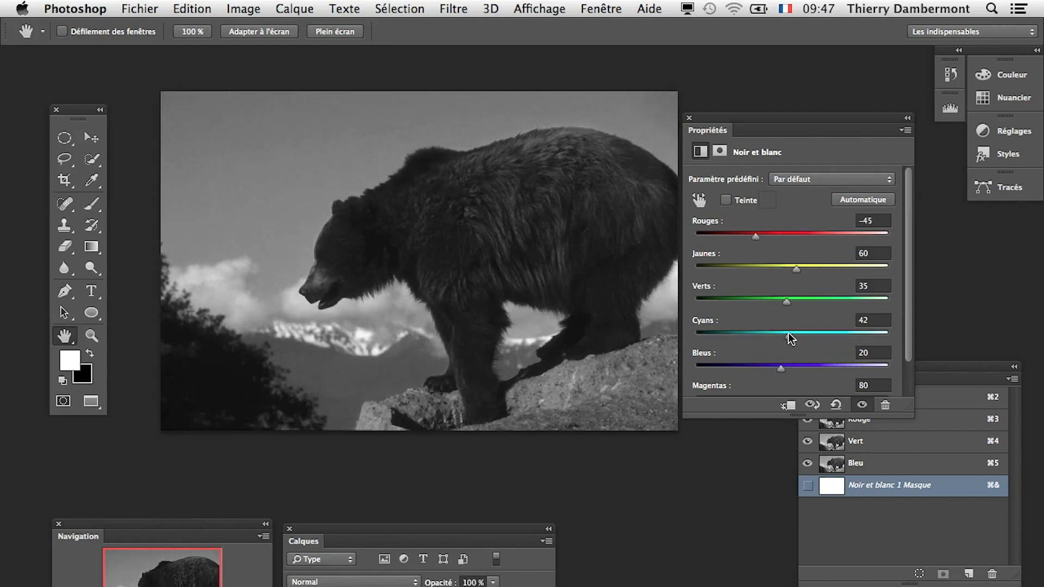
Step: Lighten the bear against the sky by setting Rouges to 90 and Cyans to 29 in the Noir et blanc adjustment
left_click_drag(768, 232, 793, 235)
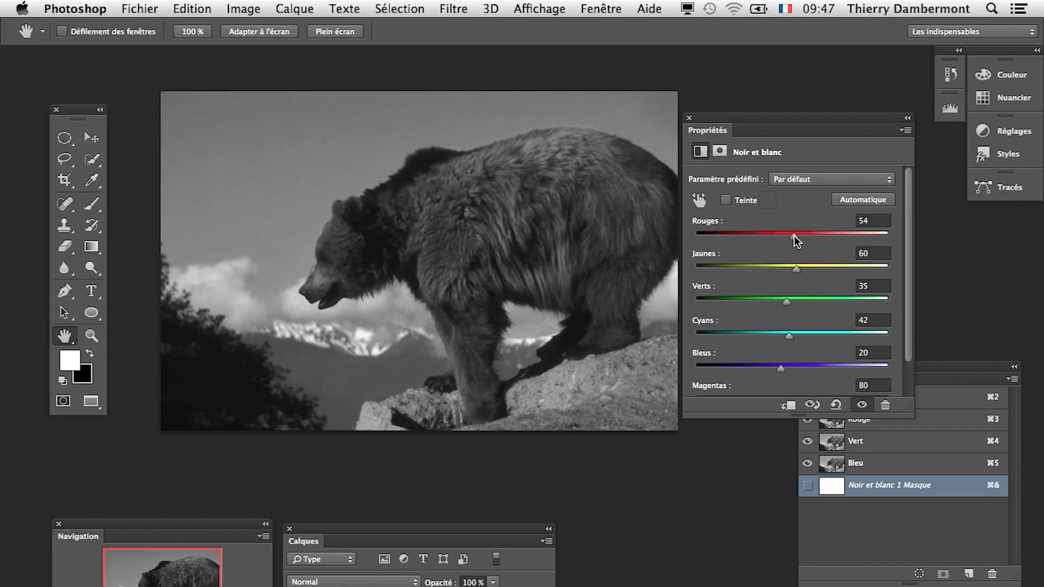
left_click_drag(788, 337, 781, 337)
left_click_drag(794, 236, 803, 237)
left_click_drag(782, 334, 778, 337)
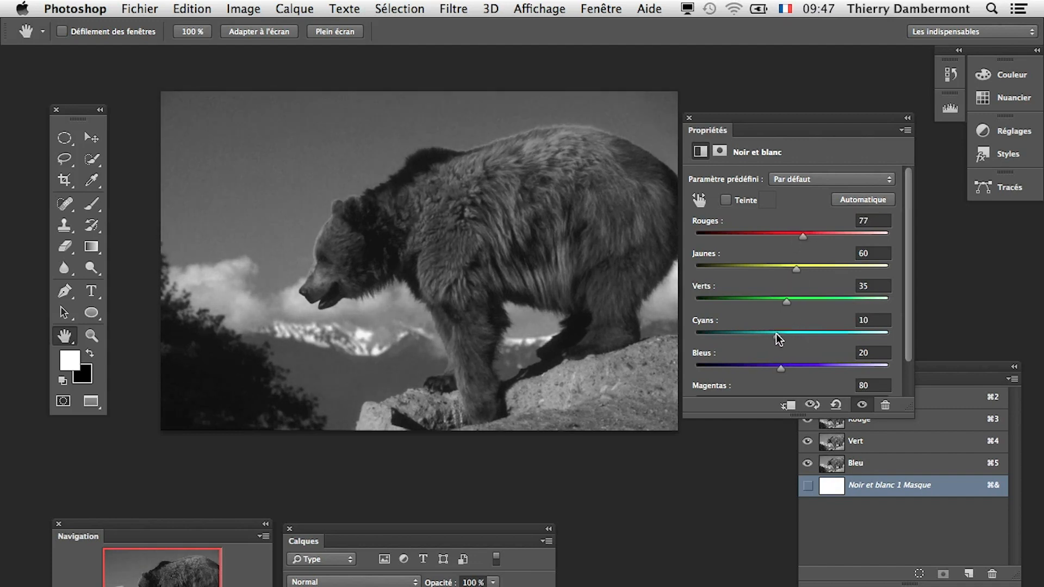
mouse_move(800, 235)
left_mouse_down()
mouse_move(818, 235)
mouse_move(805, 234)
left_mouse_up()
mouse_move(779, 334)
left_mouse_down()
mouse_move(770, 337)
mouse_move(783, 336)
left_mouse_up()
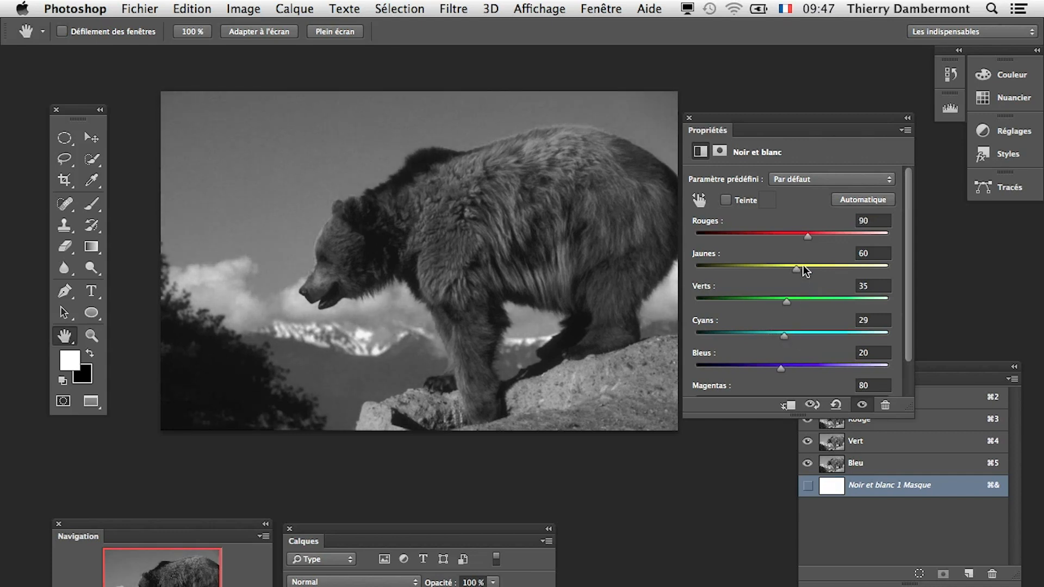
Step: Enlarge the Propriétés panel to show every colour slider, and set Jaunes to 12, Verts to 44 and Rouges to 124
left_click_drag(803, 270, 781, 272)
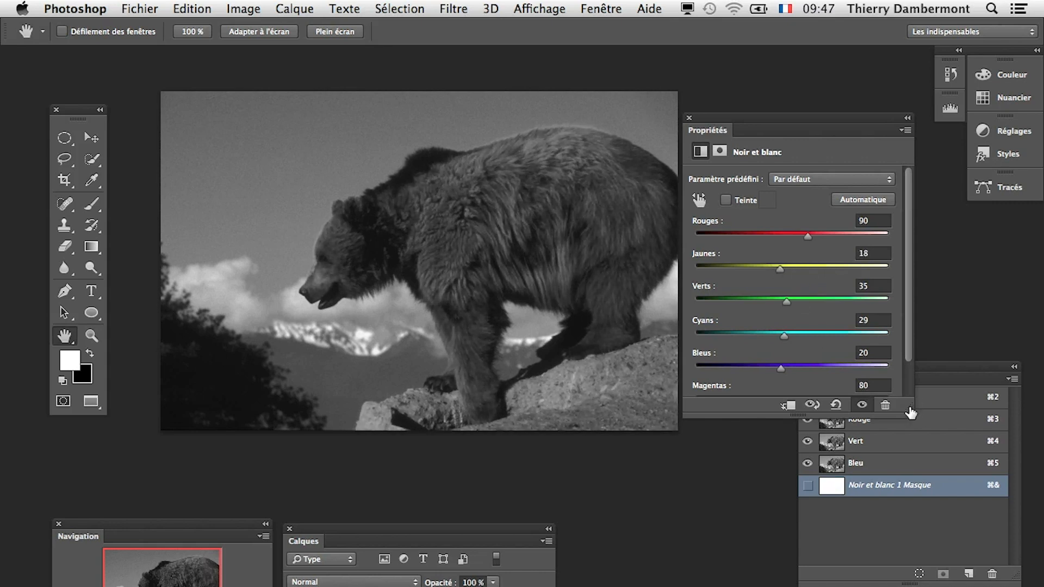
left_click_drag(907, 407, 906, 585)
mouse_move(802, 400)
left_mouse_down()
mouse_move(752, 403)
mouse_move(803, 401)
left_mouse_up()
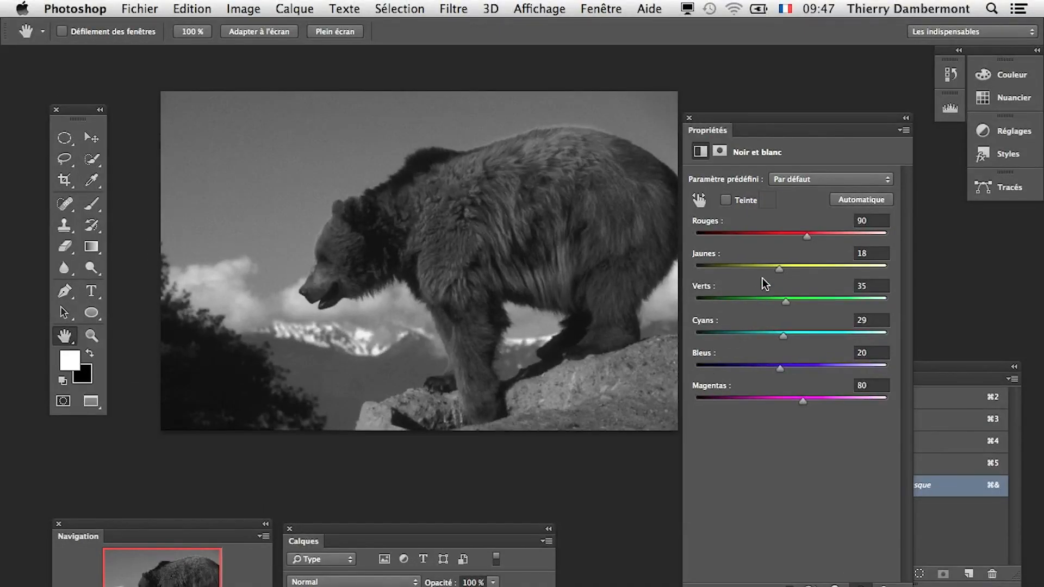
left_click_drag(777, 269, 790, 316)
left_click_drag(811, 240, 822, 242)
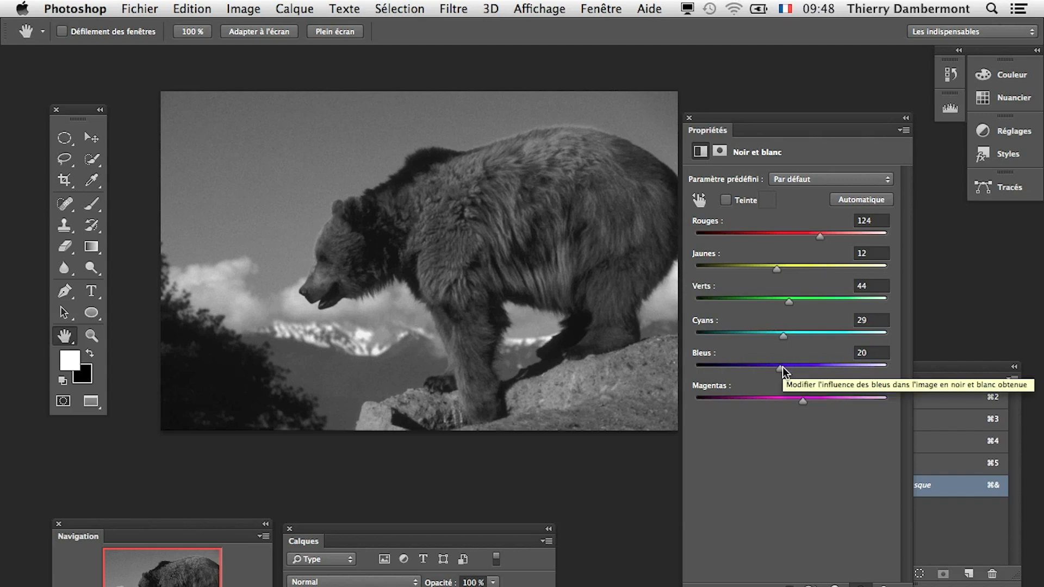
Step: Set Bleus to -5 and Rouges to 181 in the Noir et blanc adjustment, and reposition the Calques and Propriétés panels
left_click_drag(782, 366, 771, 368)
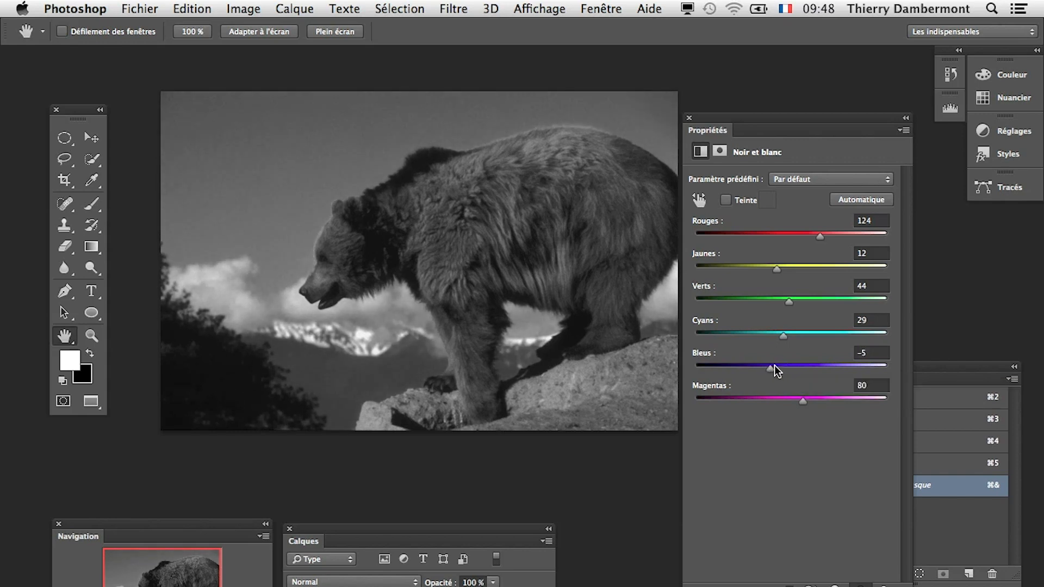
left_click_drag(494, 530, 568, 468)
left_click_drag(821, 236, 842, 238)
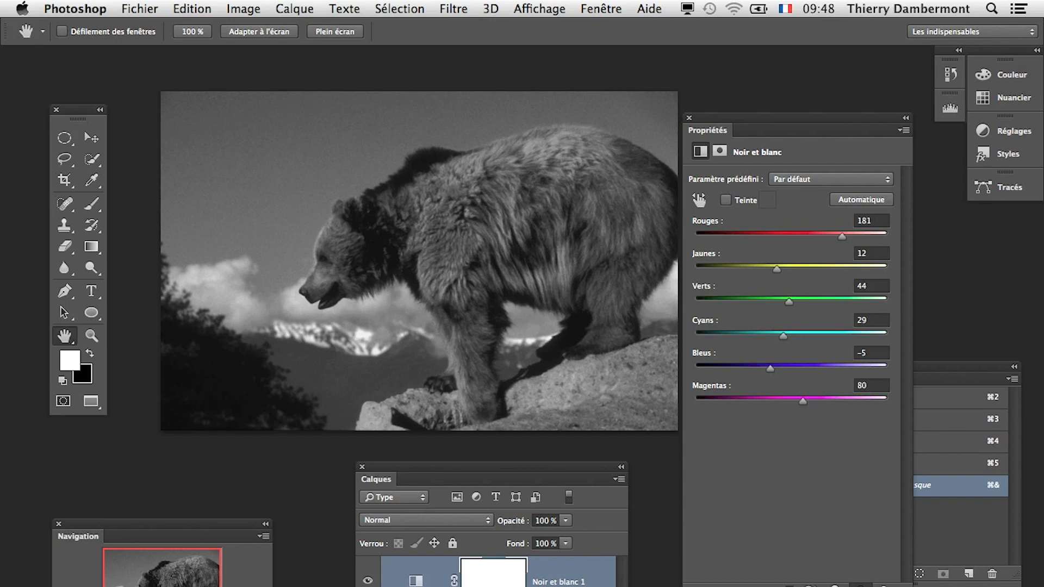
left_click_drag(706, 123, 748, 79)
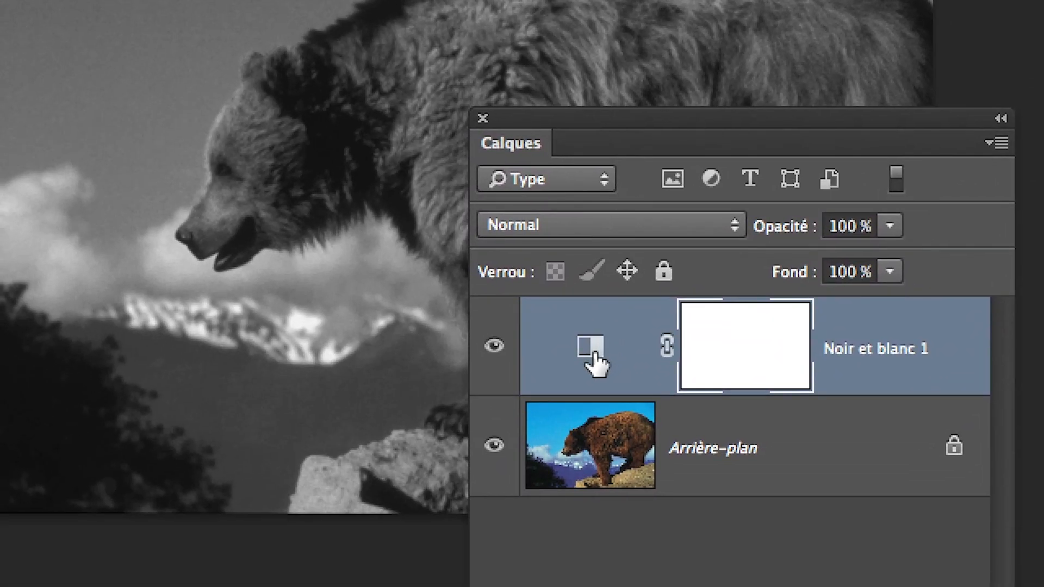
Step: Duplicate the Noir et blanc 1 adjustment layer, hide the original, and move the Calques panel off the image
left_click_drag(592, 362, 713, 483)
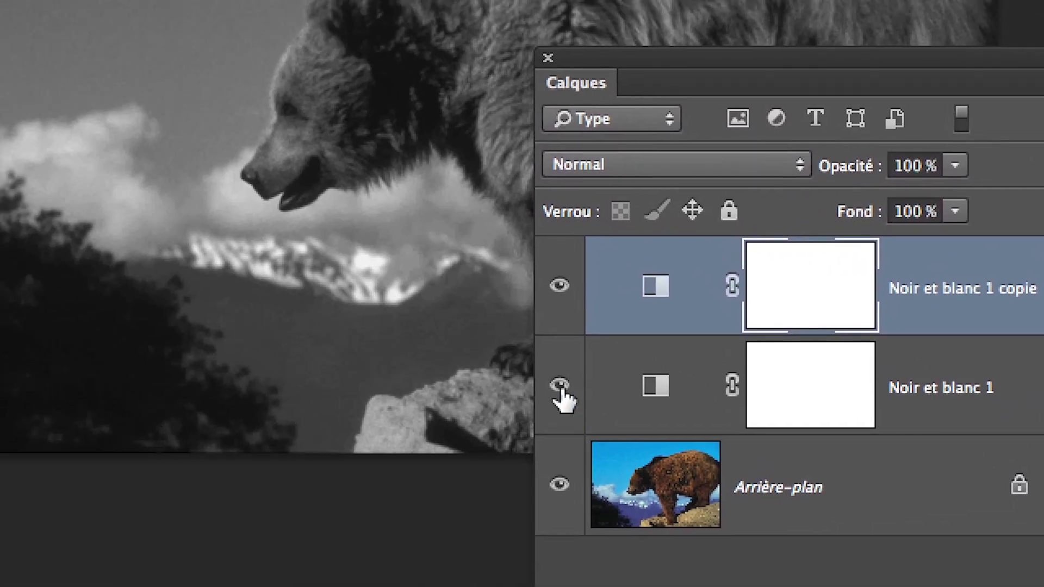
left_click(276, 222)
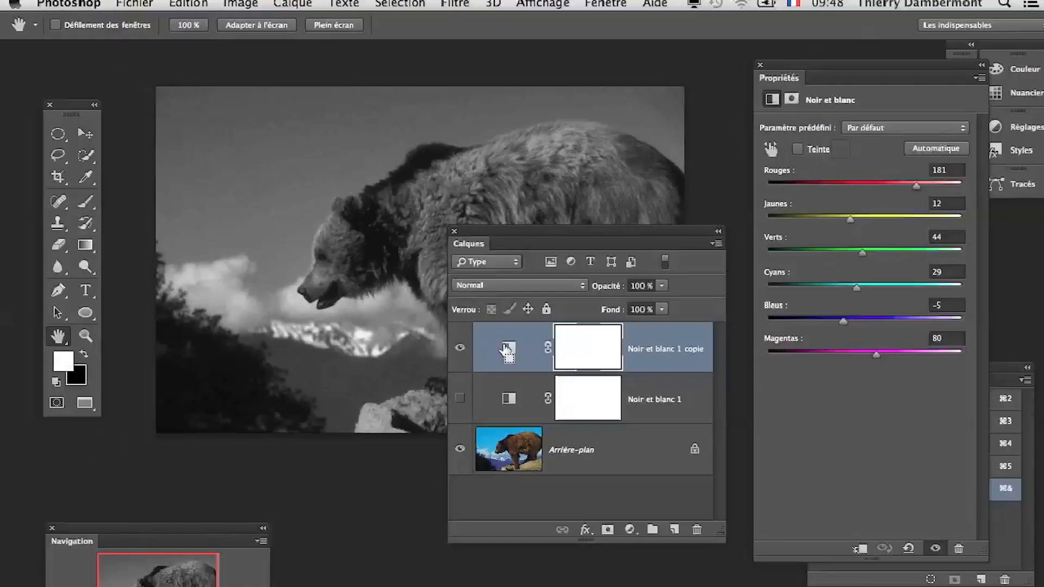
left_click_drag(536, 229, 511, 468)
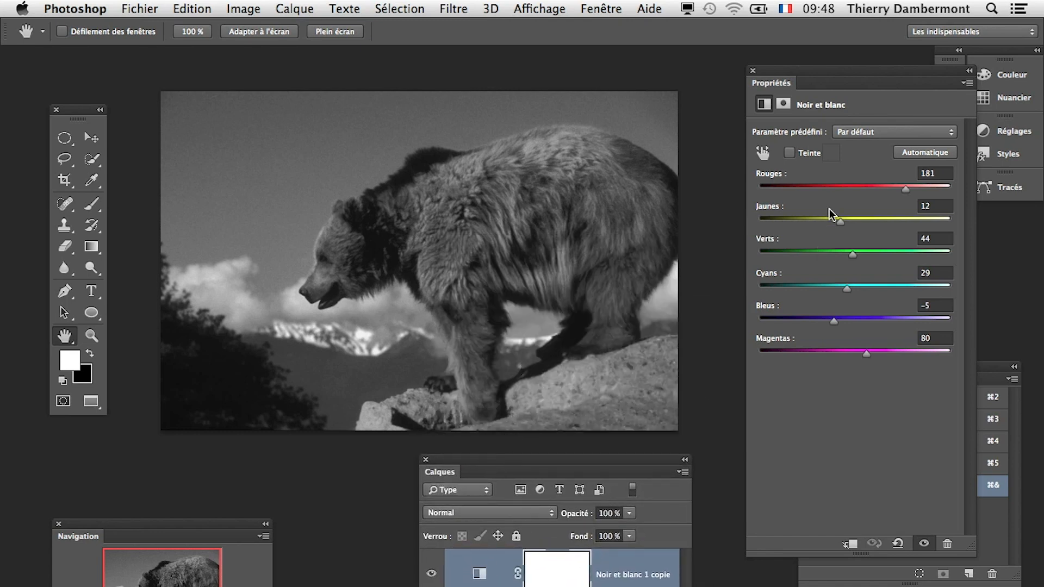
Step: Darken the bear and lighten the sky in the duplicated adjustment by setting Rouges to 12 and Cyans to 135
left_click(840, 186)
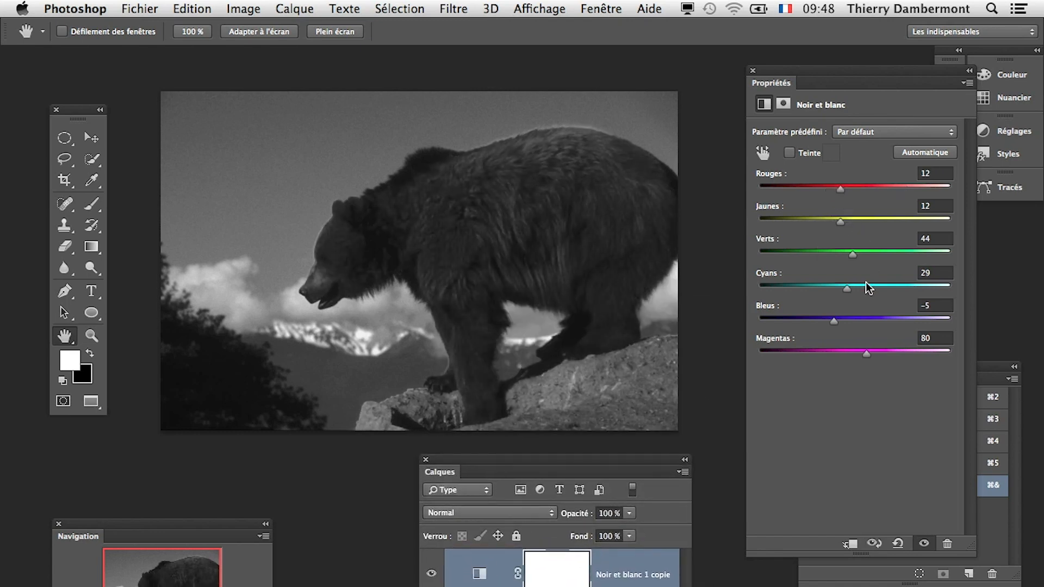
mouse_move(865, 282)
left_mouse_down()
mouse_move(909, 280)
mouse_move(886, 279)
left_mouse_up()
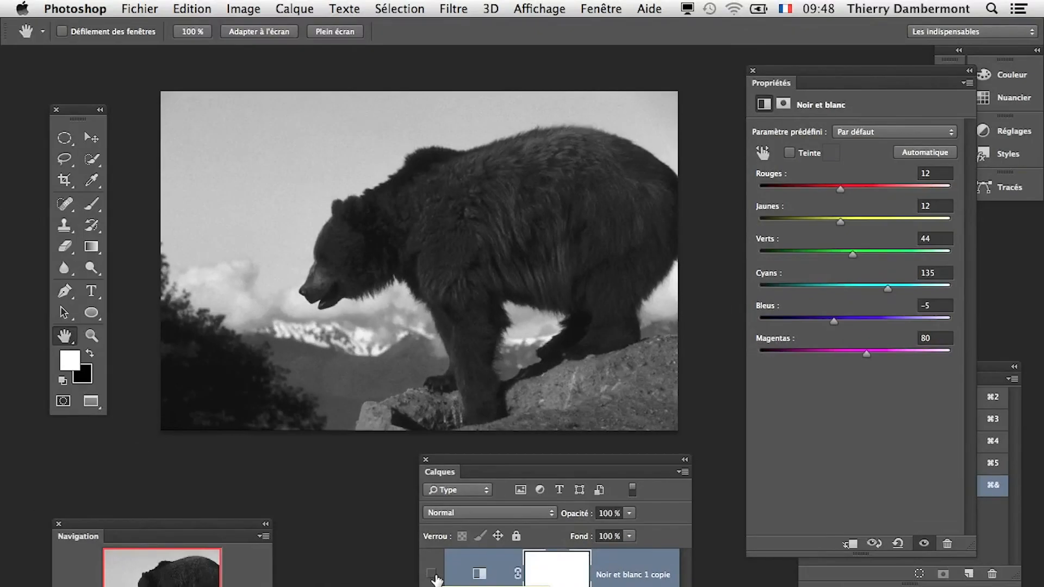
Step: Compare both black-and-white versions with the colour original by toggling the two Noir et blanc layers, ending with the colour image shown
left_click(465, 556)
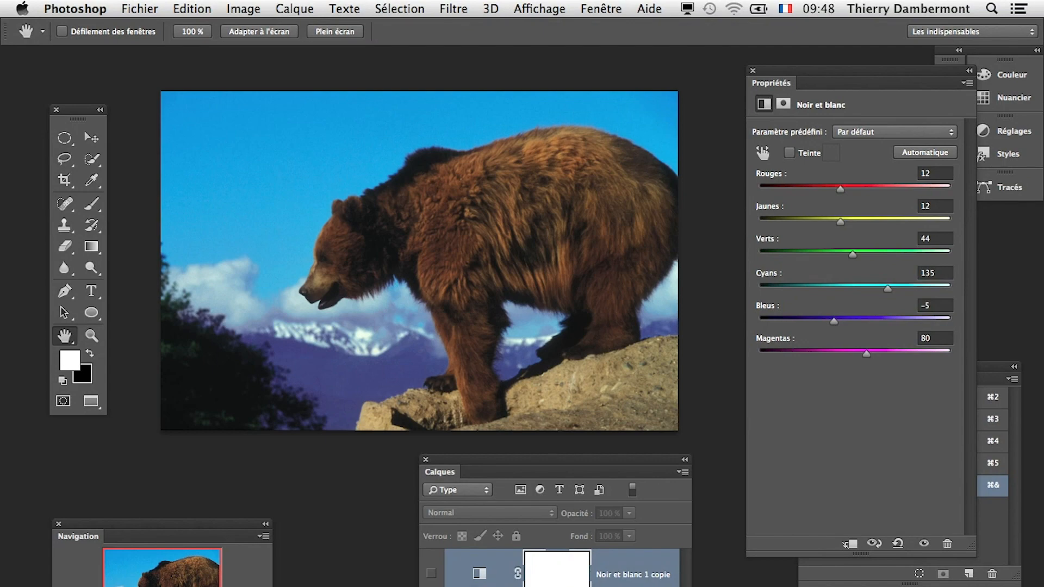
left_click(431, 586)
left_click(431, 574)
left_click(431, 573)
left_click(432, 574)
left_click(431, 573)
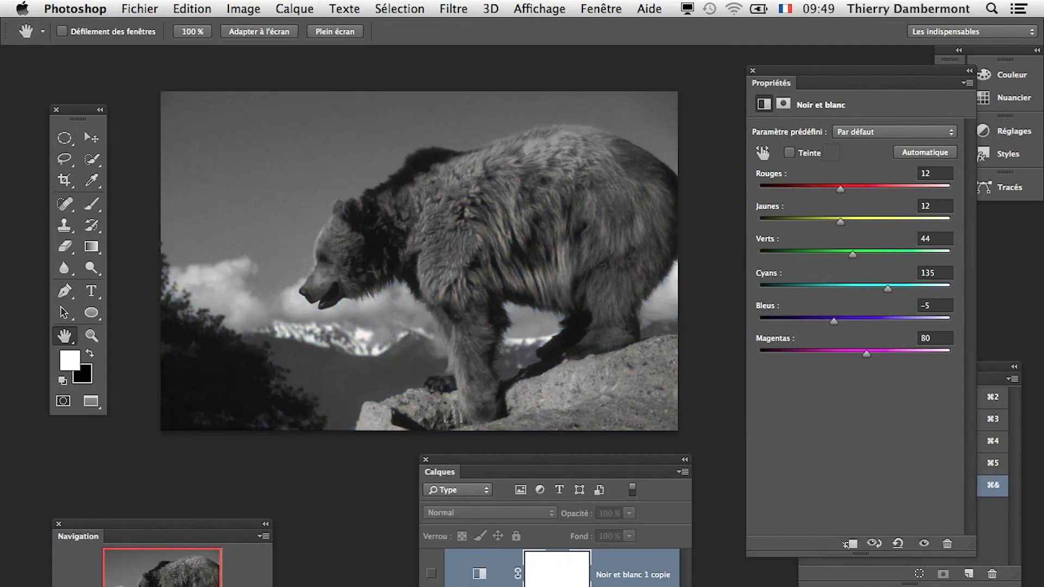
left_click(431, 586)
left_click(431, 574)
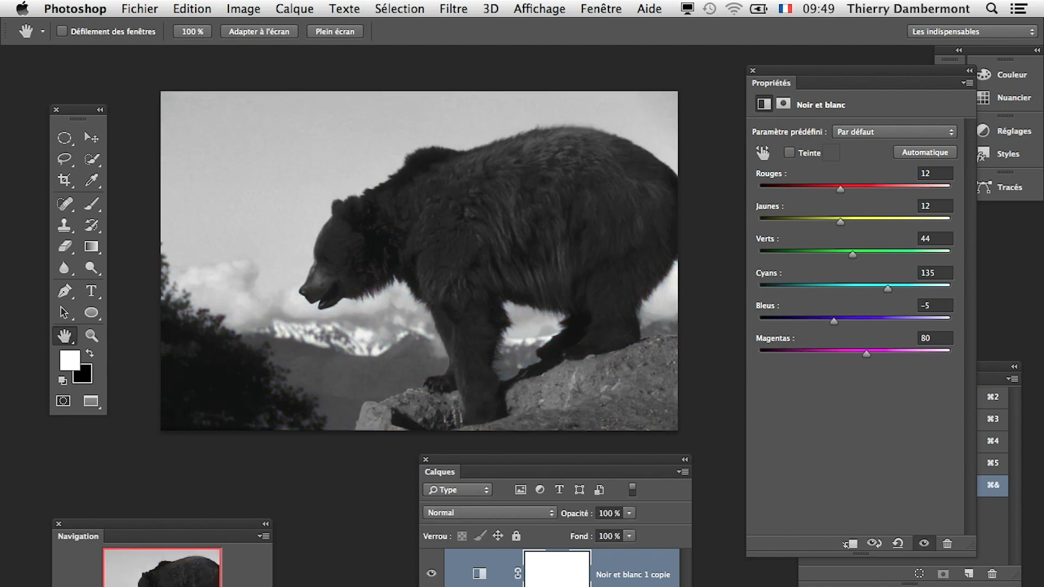
left_click(431, 573)
left_click(431, 586)
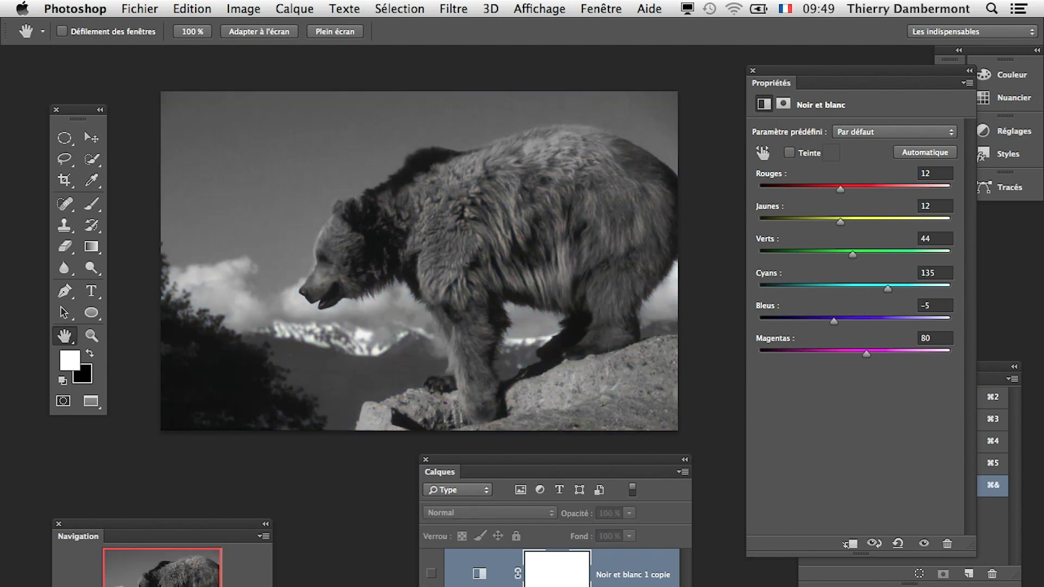
left_click(431, 586)
left_click(431, 573)
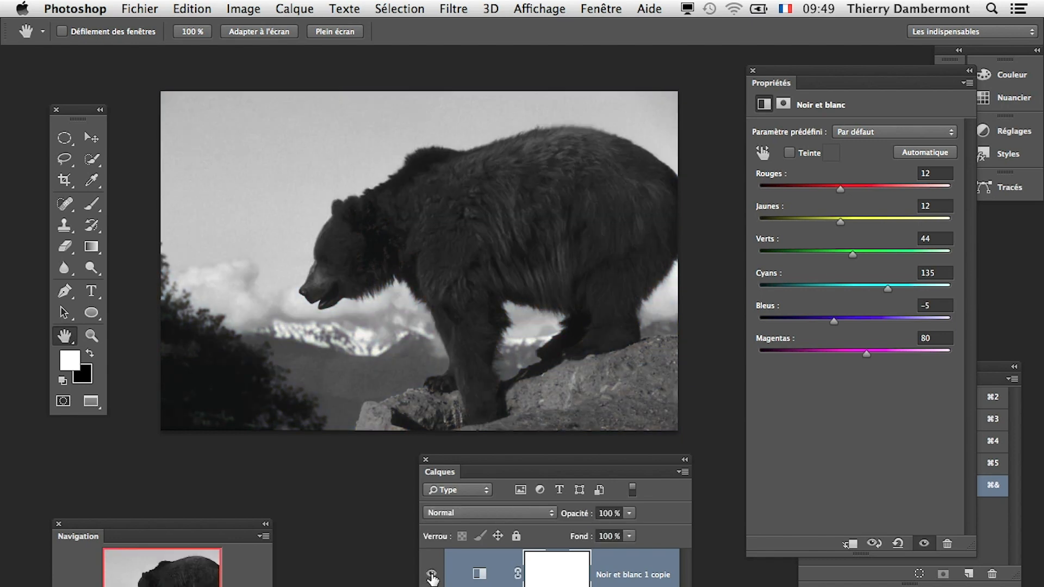
left_click(431, 573)
left_click(431, 574)
left_click(431, 574)
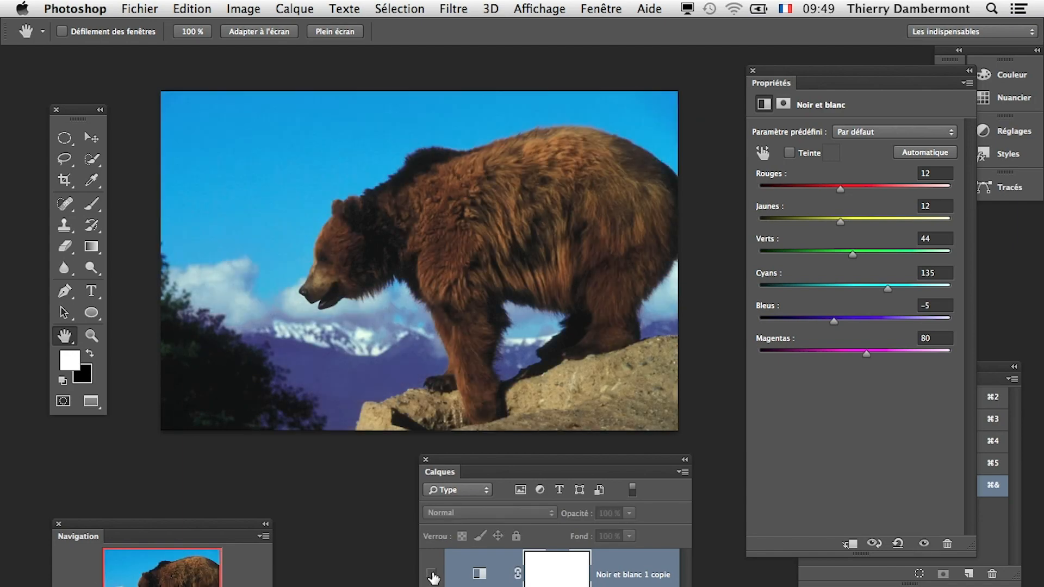
left_click(431, 586)
left_click(431, 586)
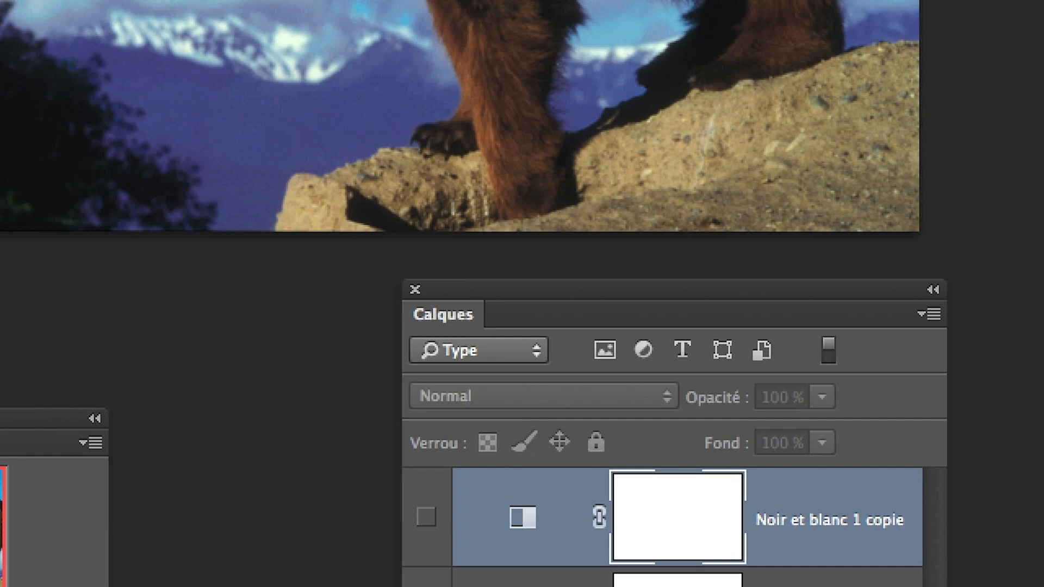
left_click(426, 586)
left_click(426, 586)
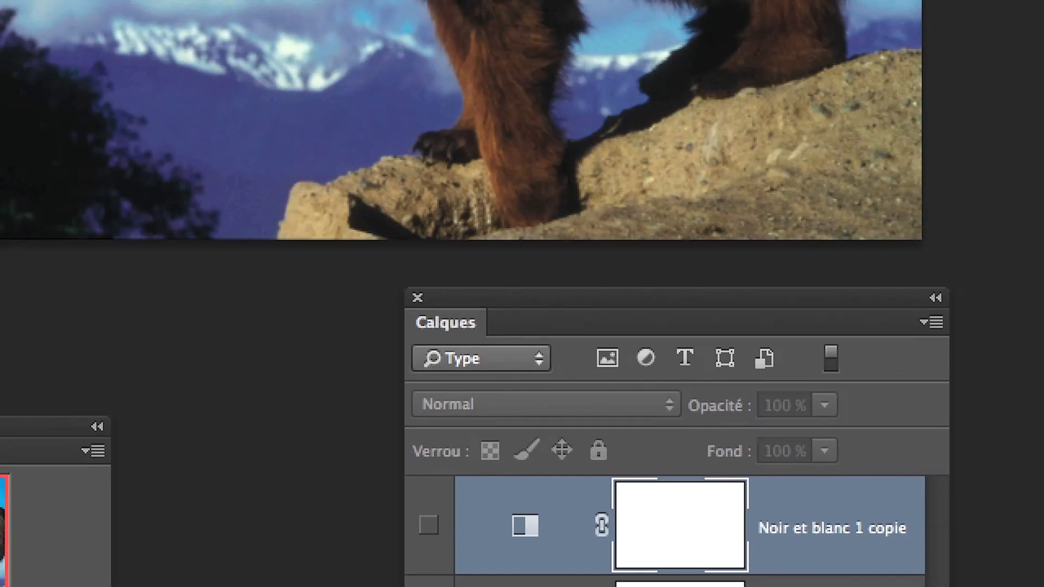
left_click(428, 578)
left_click(429, 578)
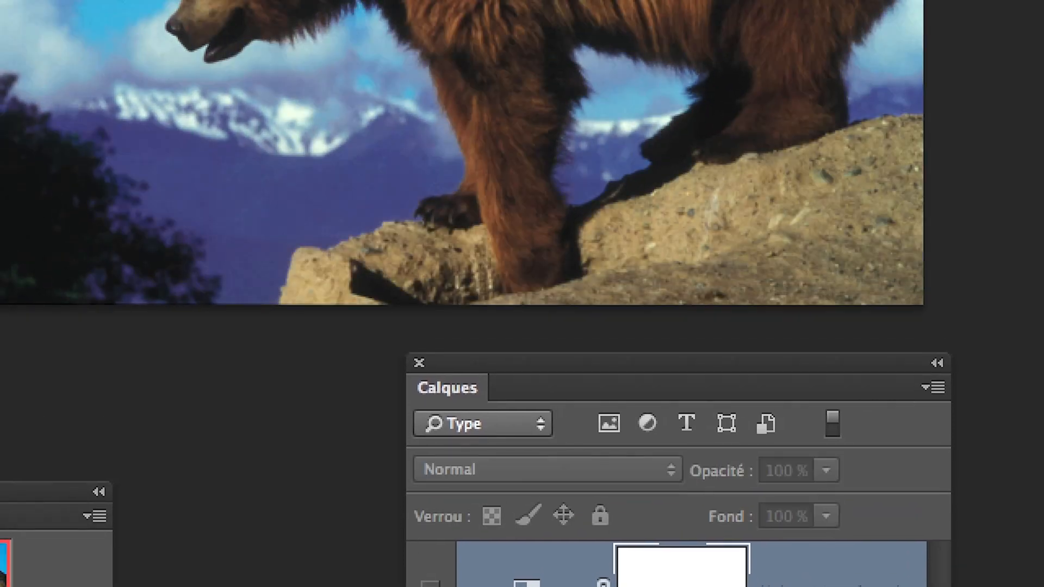
left_click(429, 577)
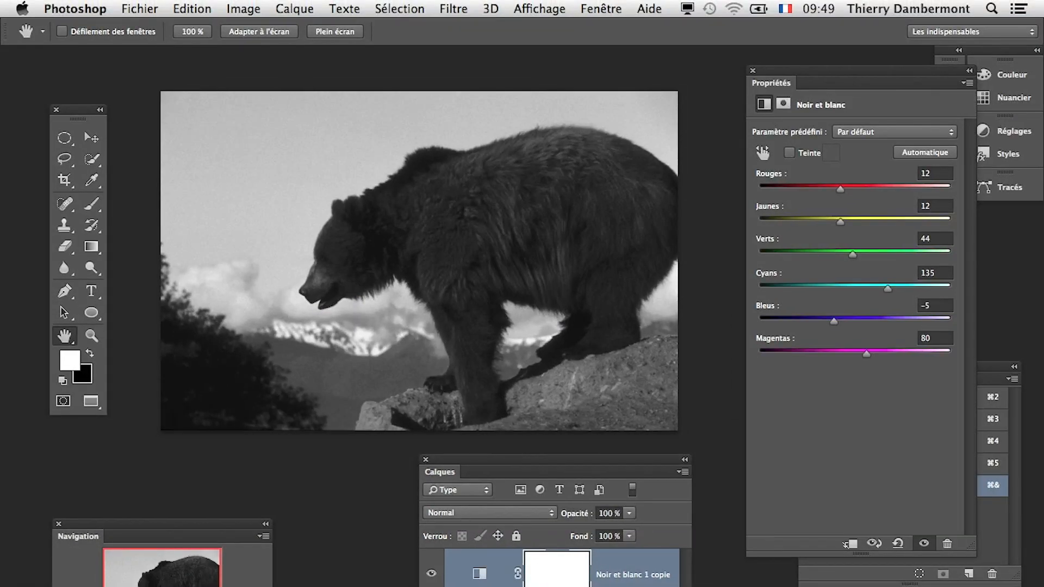
left_click(431, 575)
left_click(431, 574)
left_click(431, 574)
left_click(431, 574)
left_click(431, 575)
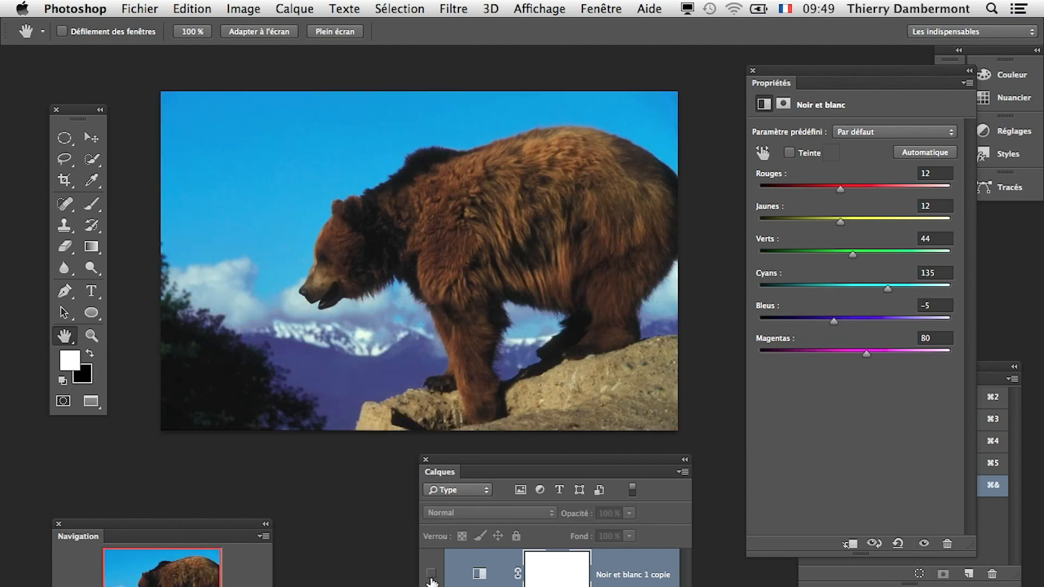
left_click(432, 573)
left_click(432, 573)
left_click(432, 573)
left_click(432, 573)
left_click(432, 573)
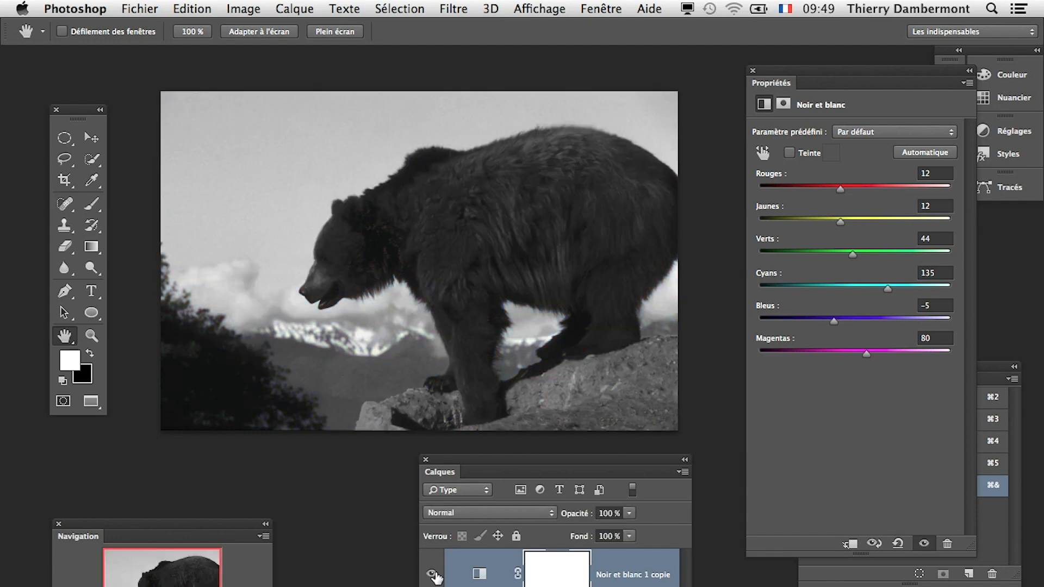
left_click(432, 573)
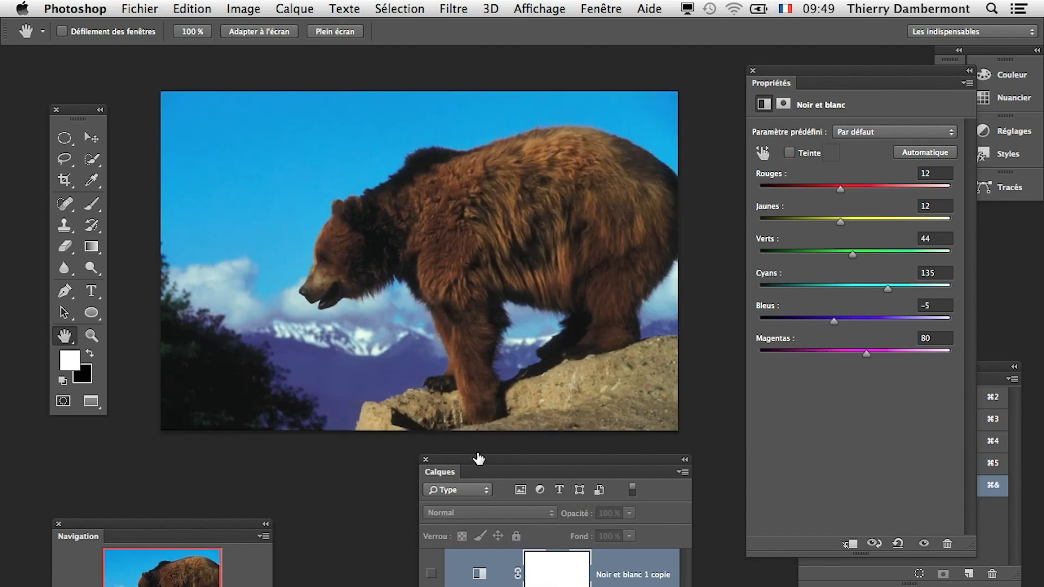
Step: Move the Calques panel beneath the image and shift the Navigation panel out of its way
left_click_drag(472, 459, 206, 446)
left_click_drag(108, 527, 354, 586)
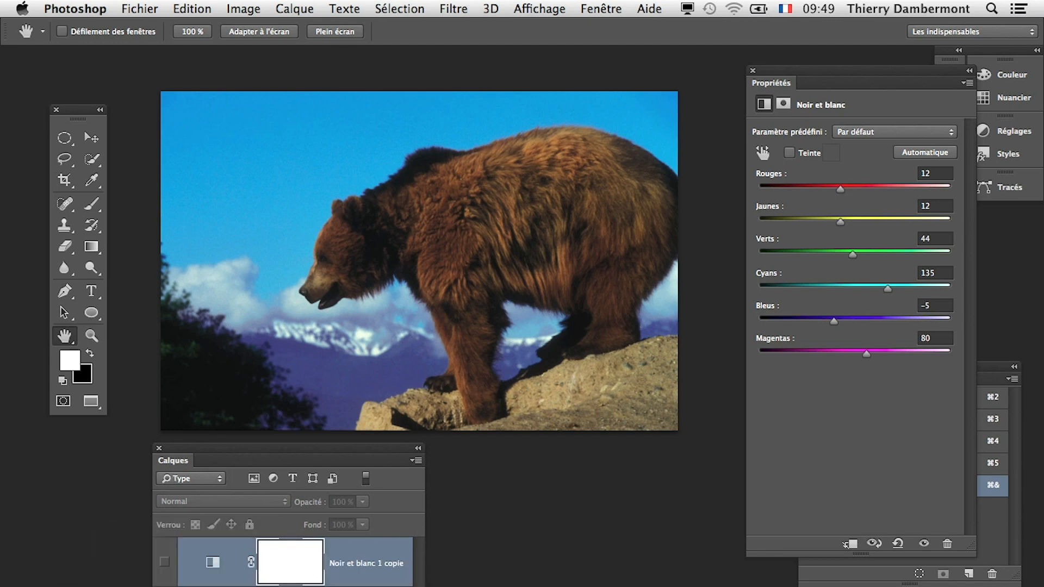
Step: Move the Calques panel clear of the Noir et blanc 1 copie work area, duplicate that adjustment layer and show the new duplicate
left_click_drag(356, 449, 252, 446)
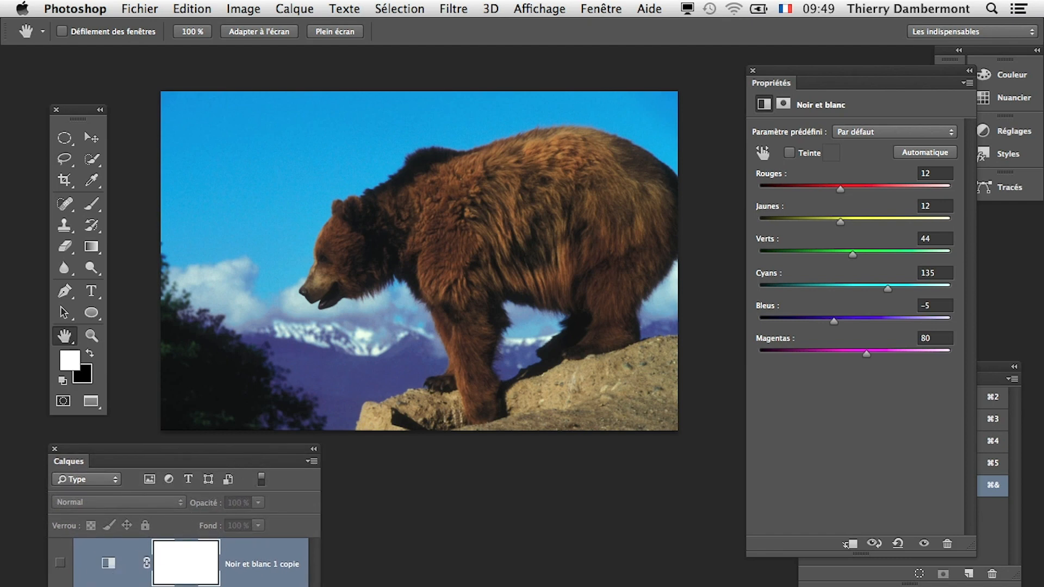
key("super+j")
left_click(60, 562)
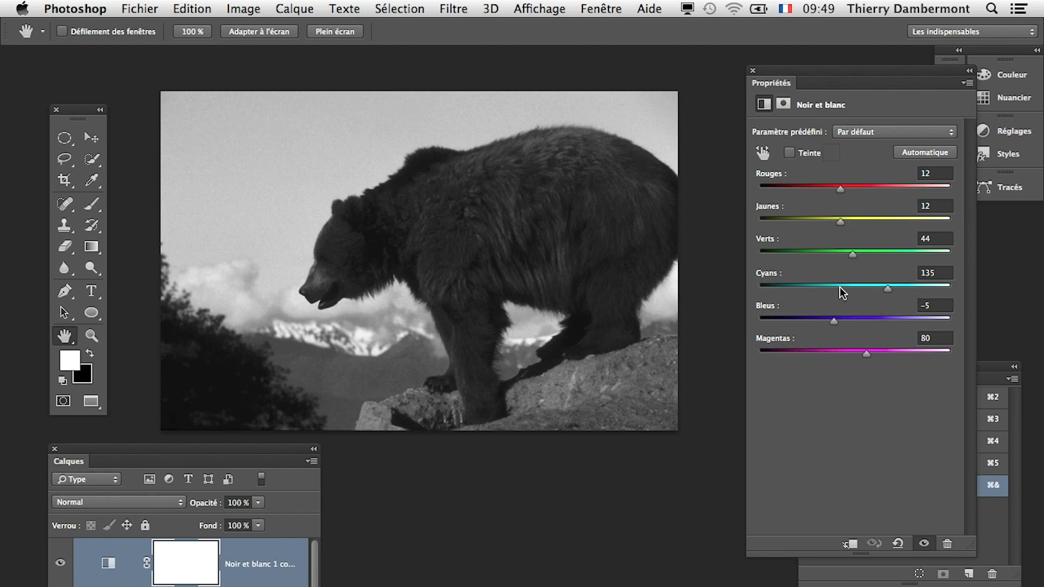
Step: Darken the sky and bring out the fur in the new duplicate by setting Rouges to -64, Jaunes to 145 and Cyans to -37
left_click_drag(840, 288, 815, 290)
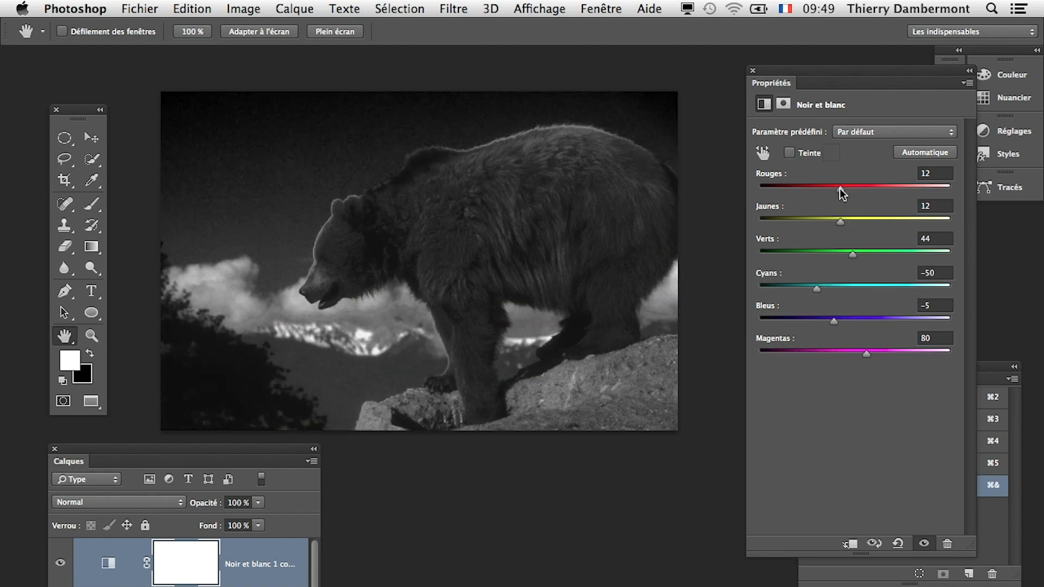
left_click_drag(840, 190, 862, 220)
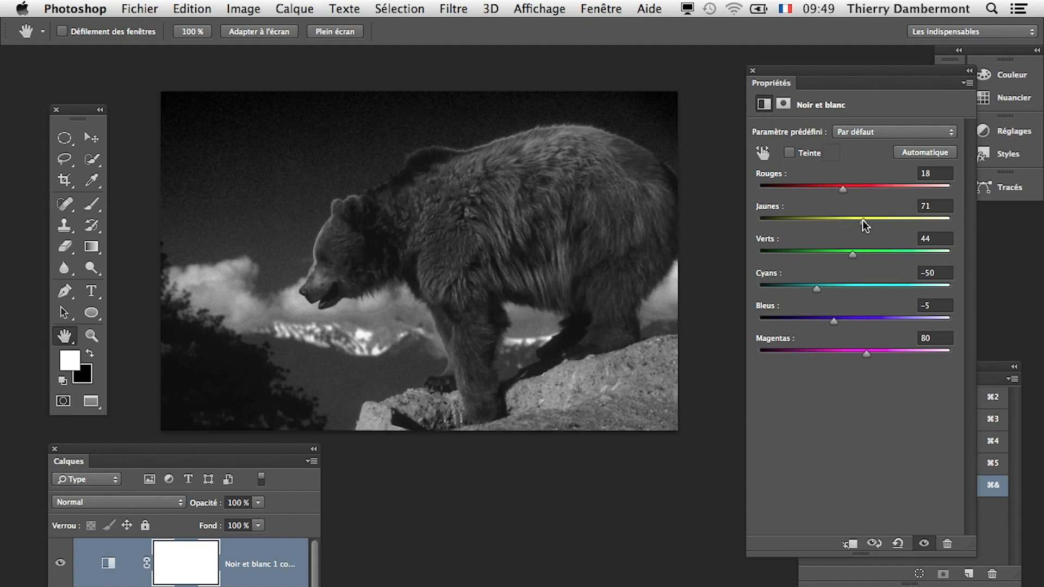
mouse_move(823, 292)
left_mouse_down()
mouse_move(840, 285)
mouse_move(784, 284)
mouse_move(837, 282)
mouse_move(820, 282)
left_mouse_up()
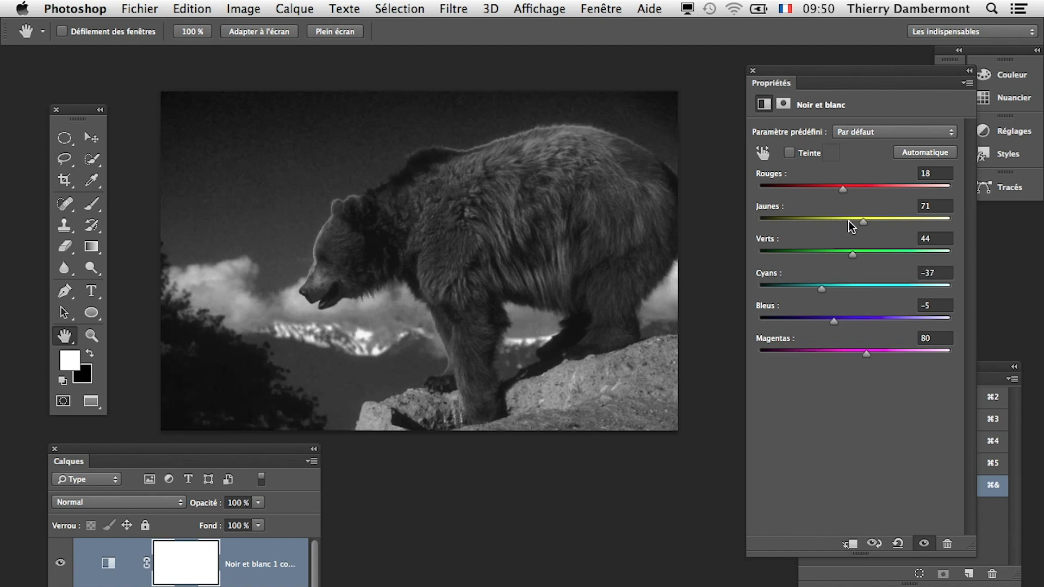
mouse_move(863, 221)
left_mouse_down()
mouse_move(819, 221)
mouse_move(869, 222)
left_mouse_up()
left_click_drag(839, 189, 819, 188)
left_click_drag(869, 221, 887, 223)
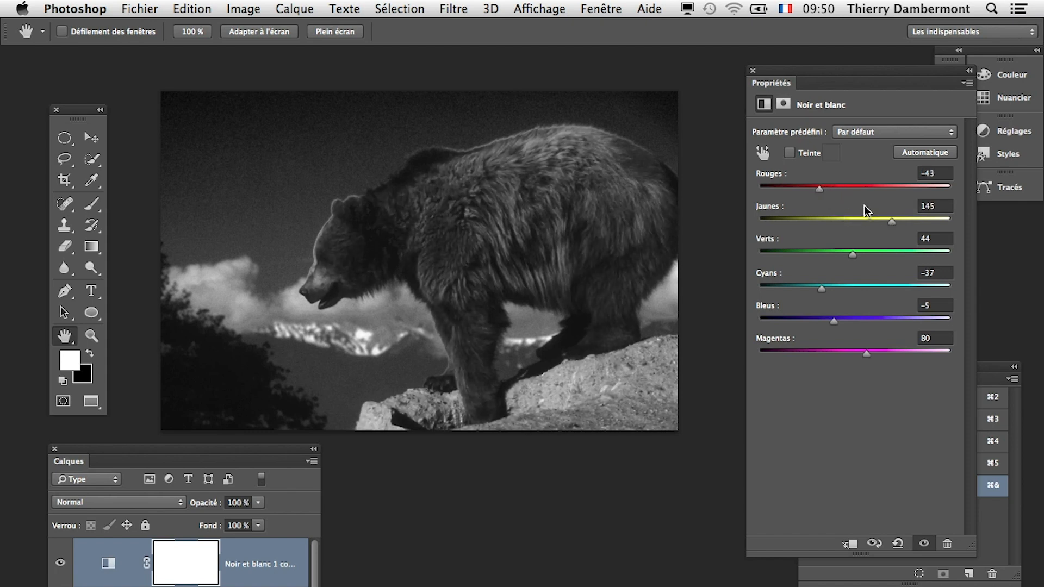
mouse_move(818, 189)
left_mouse_down()
mouse_move(800, 185)
mouse_move(811, 186)
left_mouse_up()
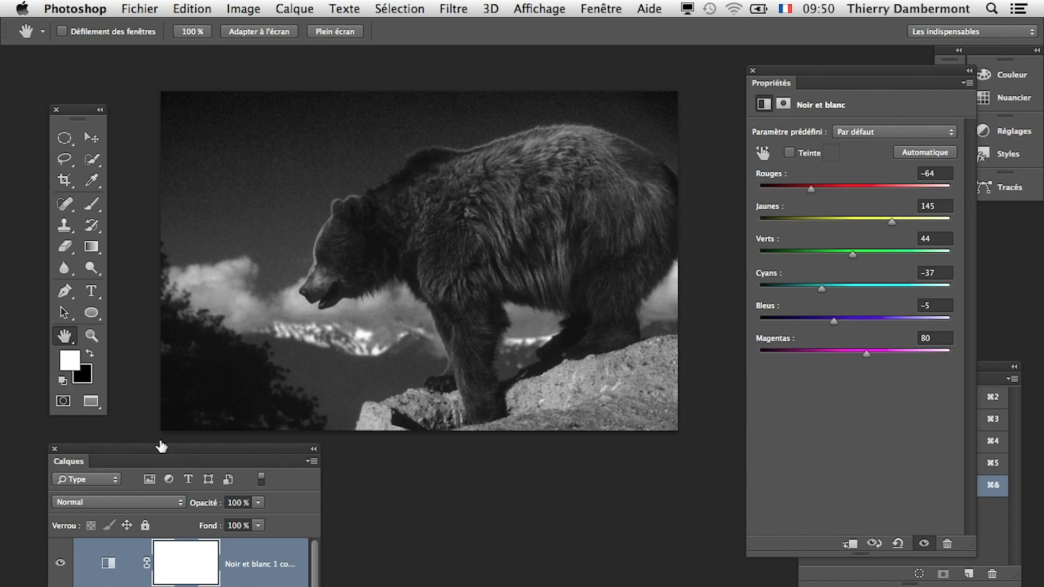
Step: Compare the new dark-sky conversion with the colour original by toggling its adjustment layer, ending with the conversion shown
left_click(60, 562)
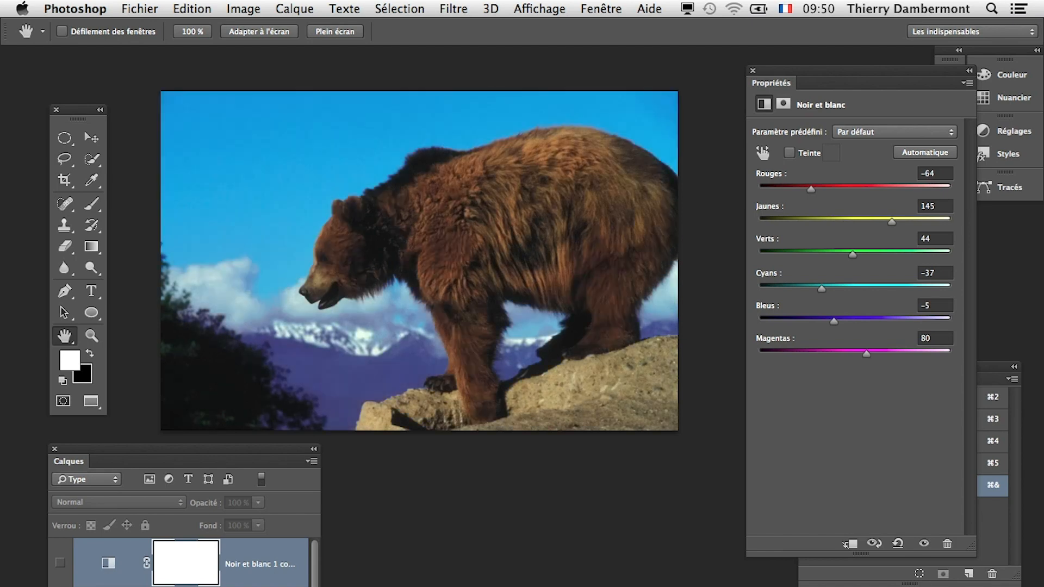
left_click(60, 563)
left_click(60, 563)
left_click(61, 565)
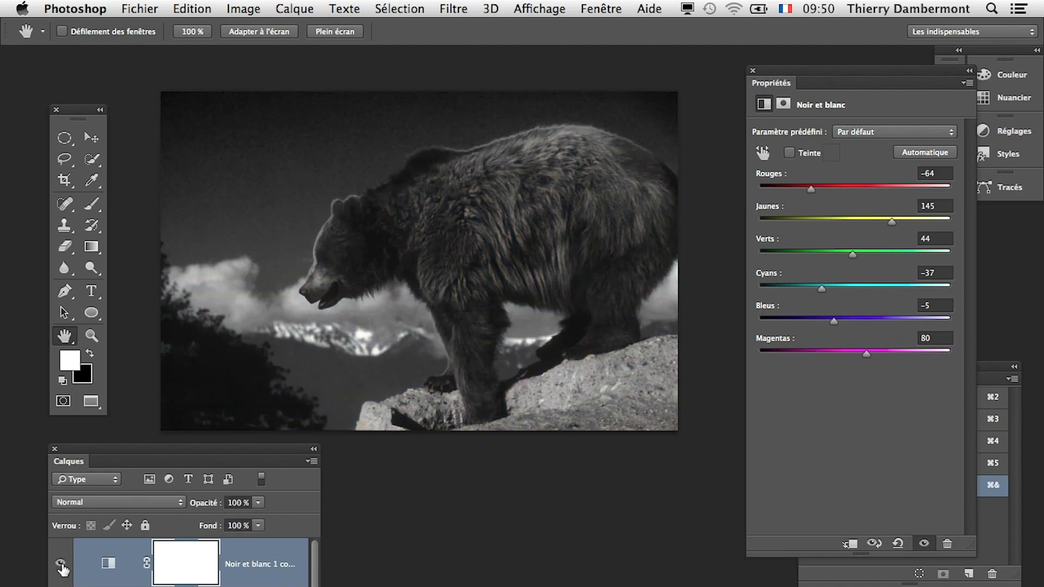
Step: Save the layered document as ours-brun-sur-ciel-HD.psd in the le-21-novembre-2013 folder with Maximiser la compatibilité enabled
left_click(150, 8)
left_click(202, 198)
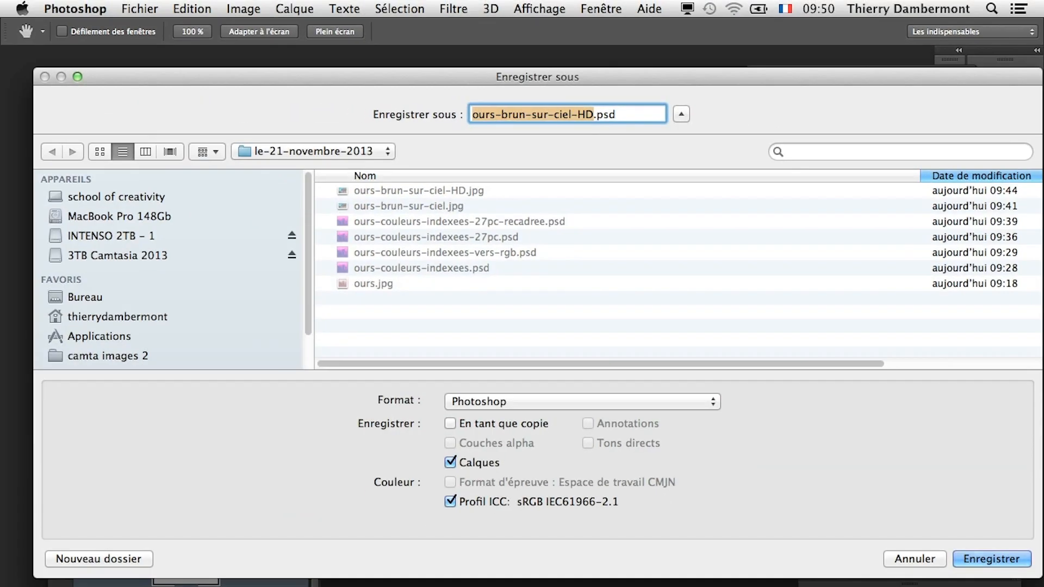
left_click(991, 559)
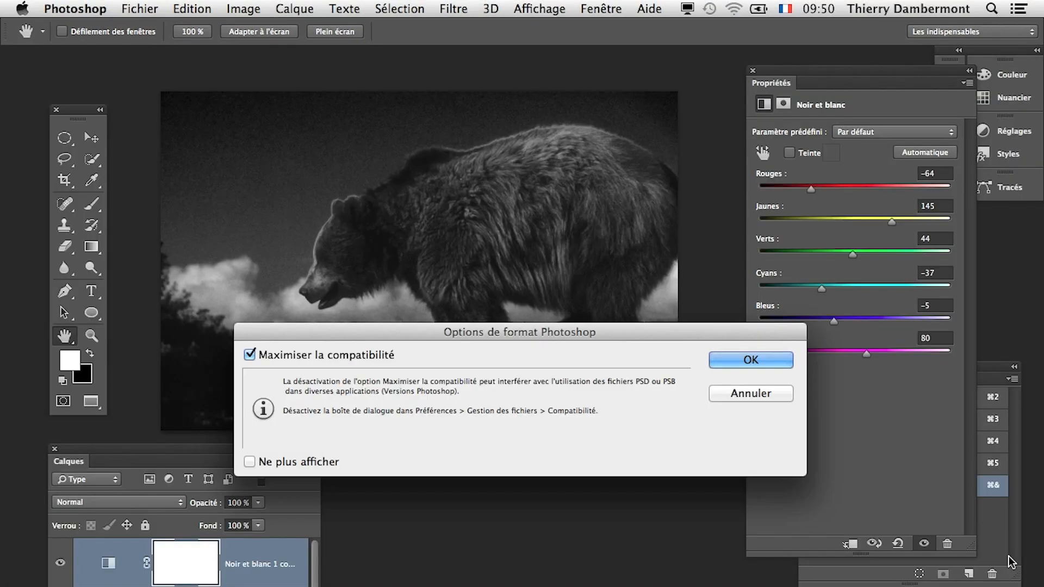
left_click(739, 363)
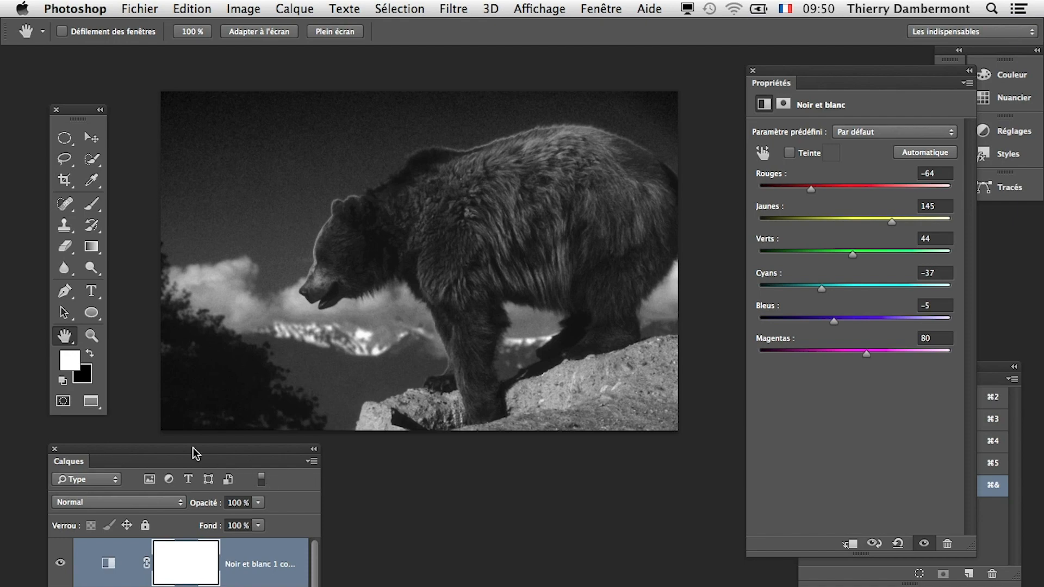
Step: Move the Calques panel beneath the image and compare the three black-and-white versions one at a time, ending with the topmost adjustment shown
left_click_drag(197, 453, 551, 475)
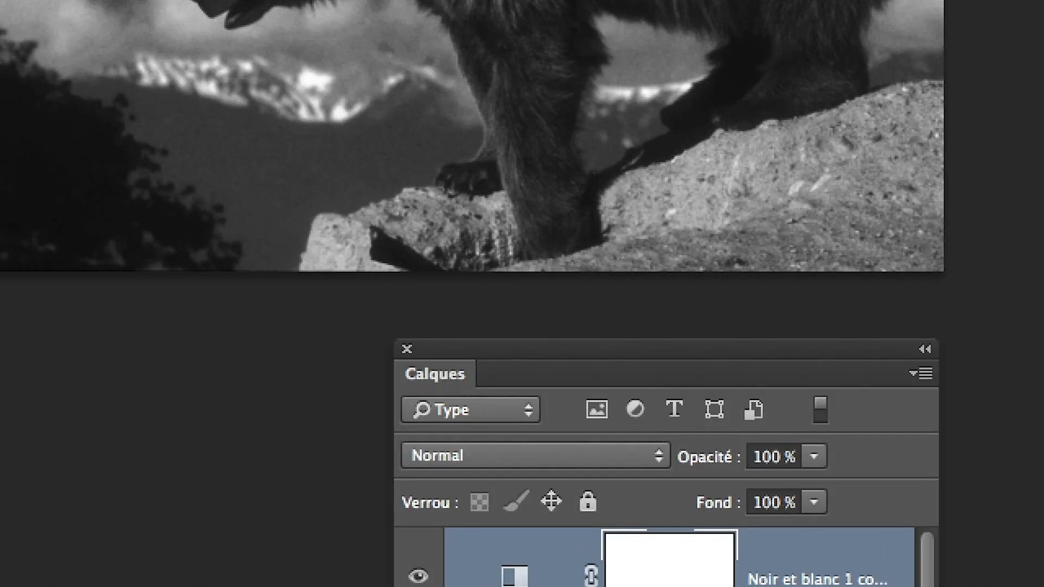
left_click(415, 582)
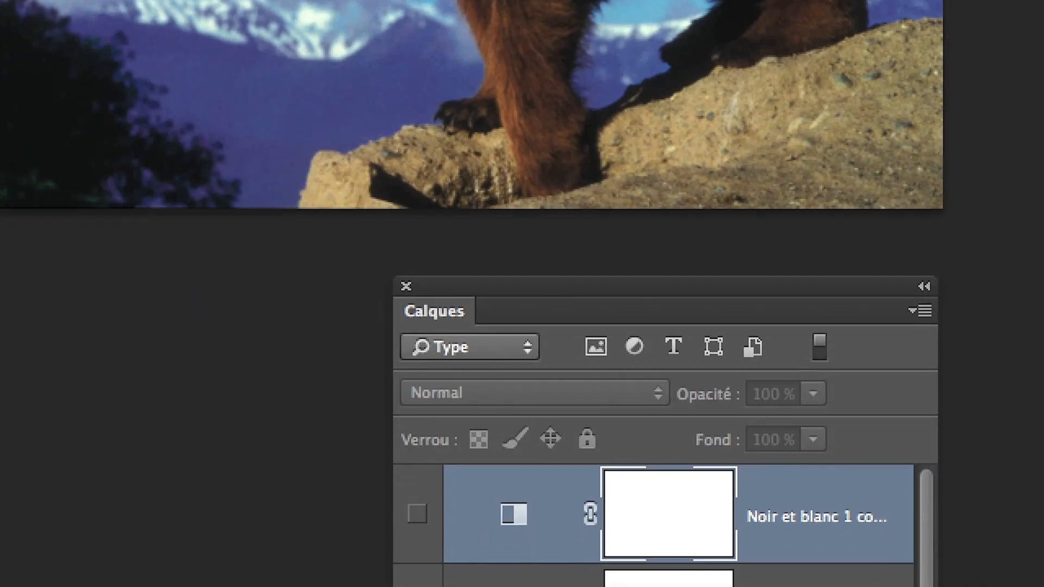
left_click(417, 582)
left_click(416, 582)
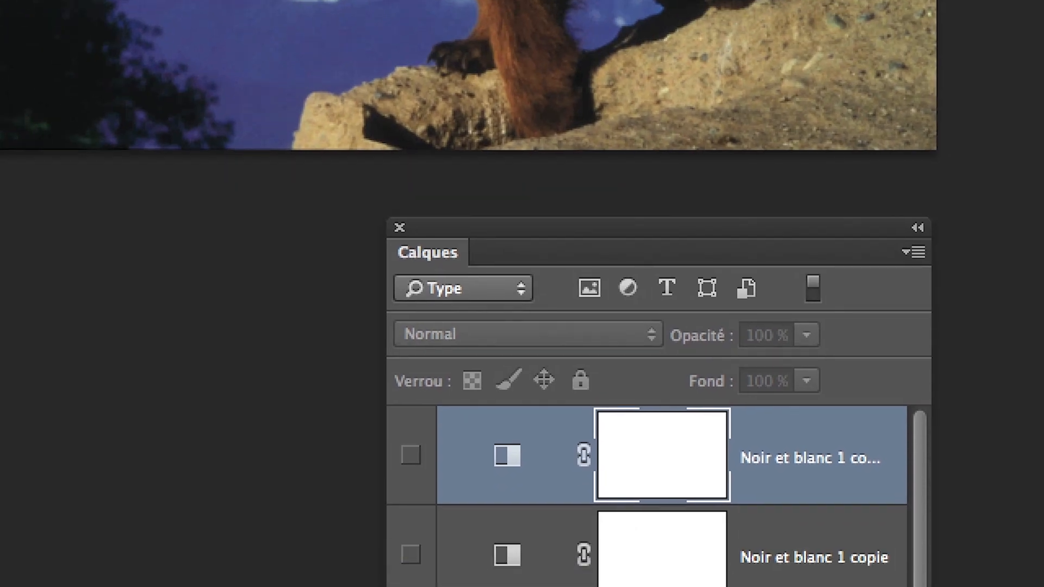
left_click(412, 584)
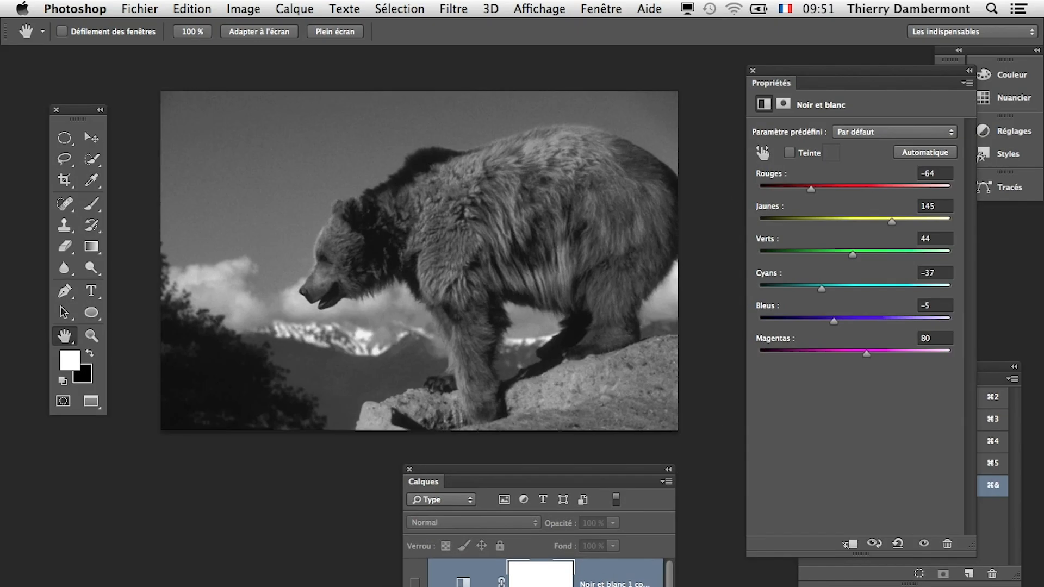
left_click(413, 584)
left_click(415, 583)
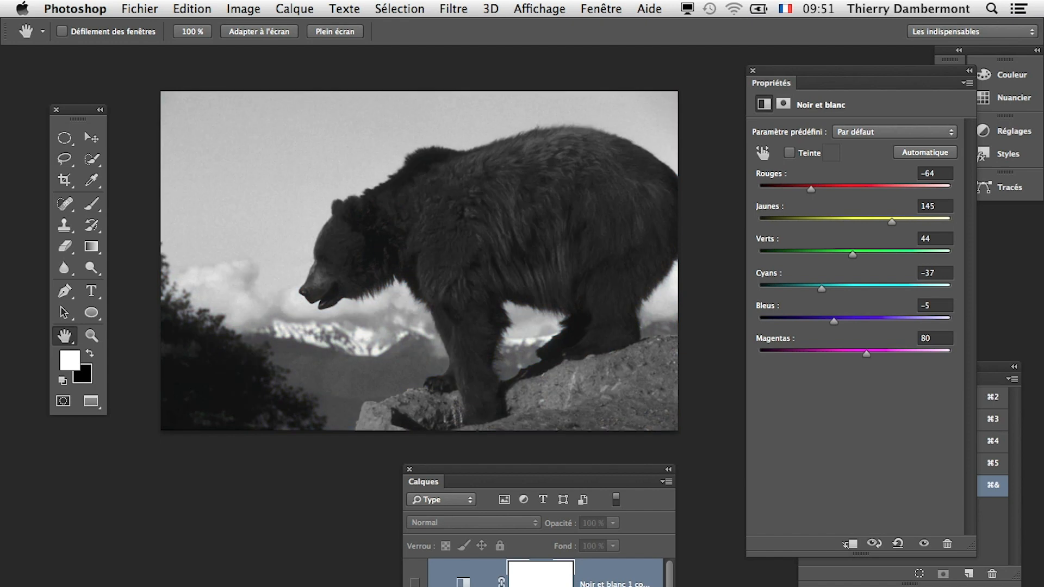
left_click(415, 583)
left_click(414, 583)
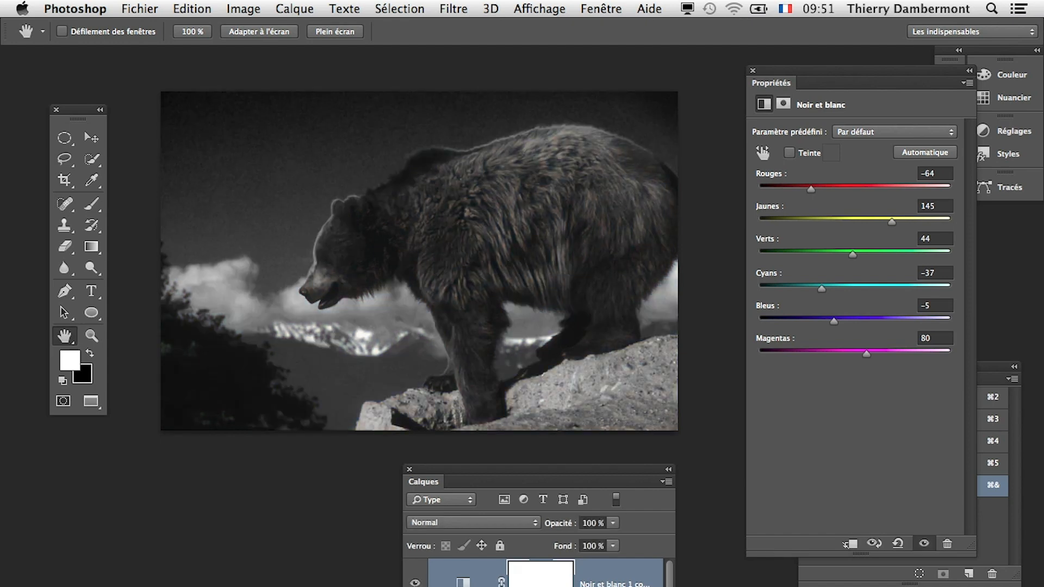
Step: Enlarge the Calques panel to show full layer names and rename the topmost adjustment layer as sombre sur sombre
left_click_drag(591, 468, 502, 369)
left_click_drag(586, 585, 711, 585)
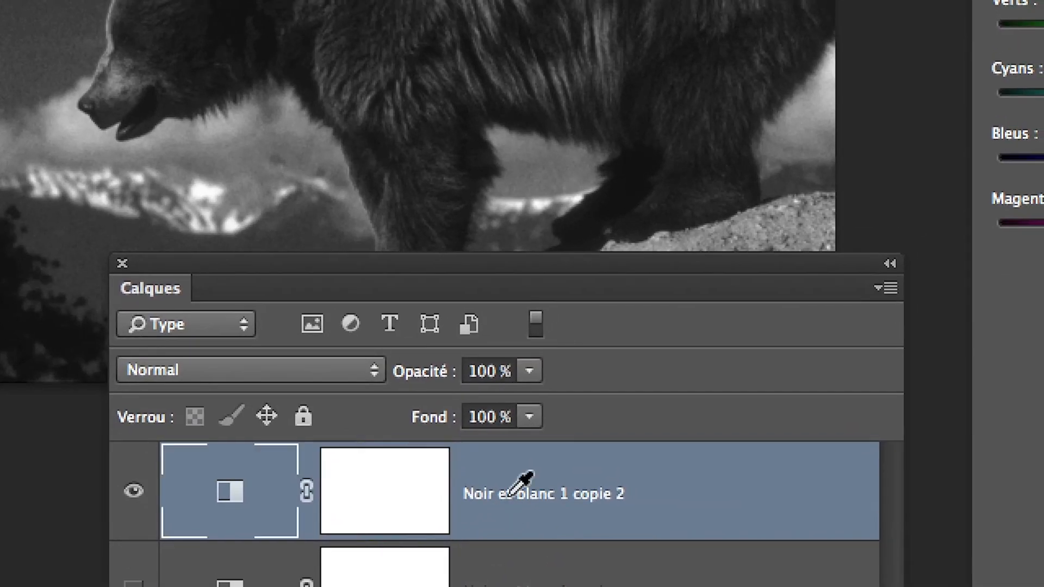
double_click(536, 462)
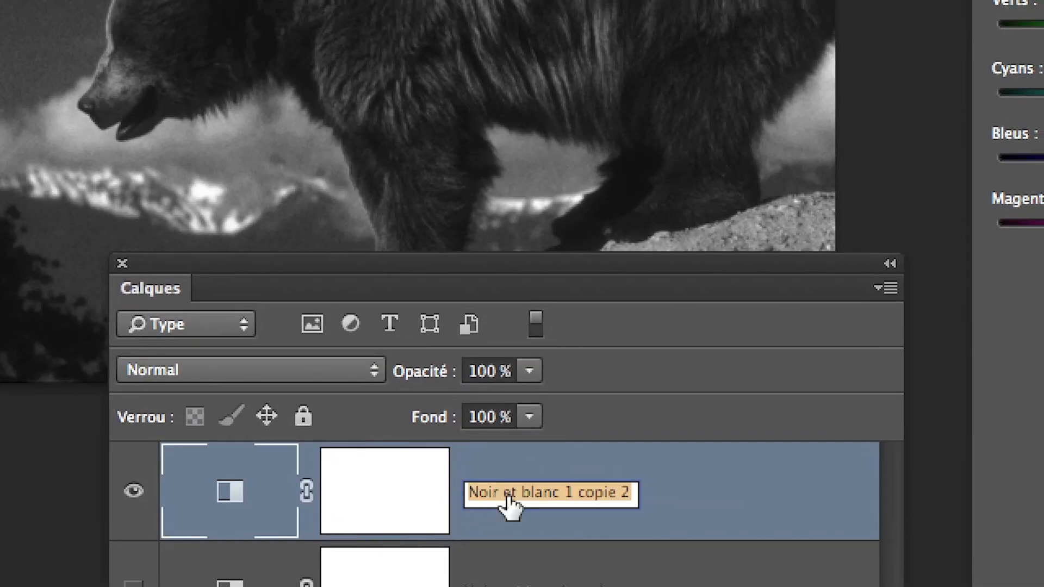
type("sombre sur som")
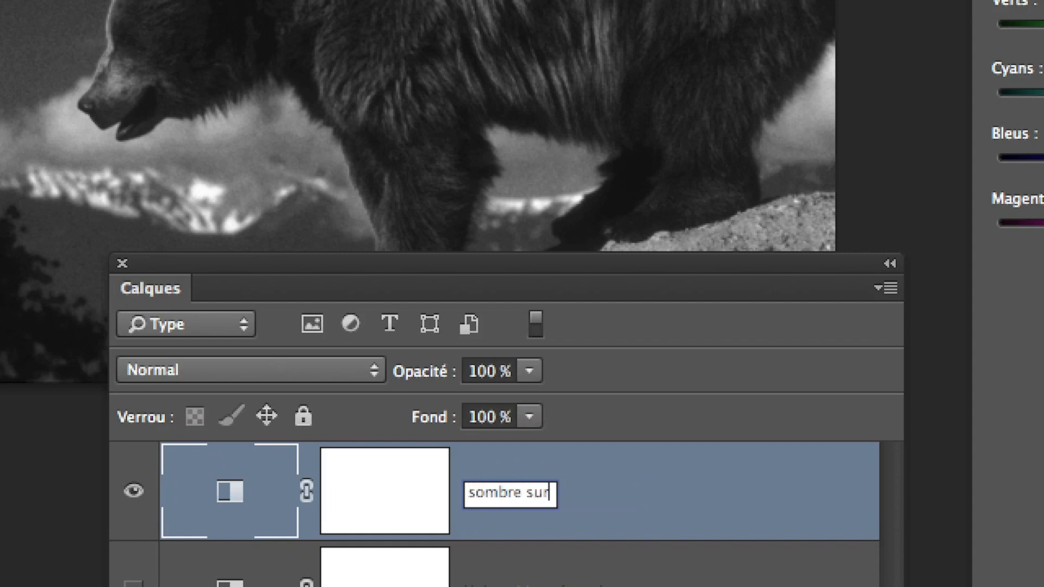
type("bre")
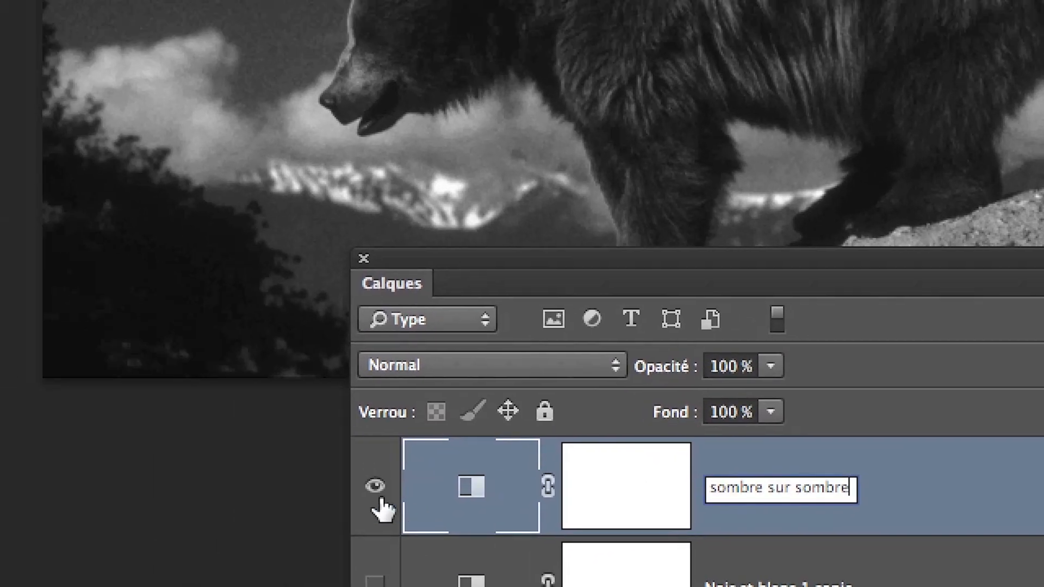
Step: Hide sombre sur sombre, show the Noir et blanc 1 copie layer and rename it as sombre sur clair
left_click(133, 491)
left_click(383, 535)
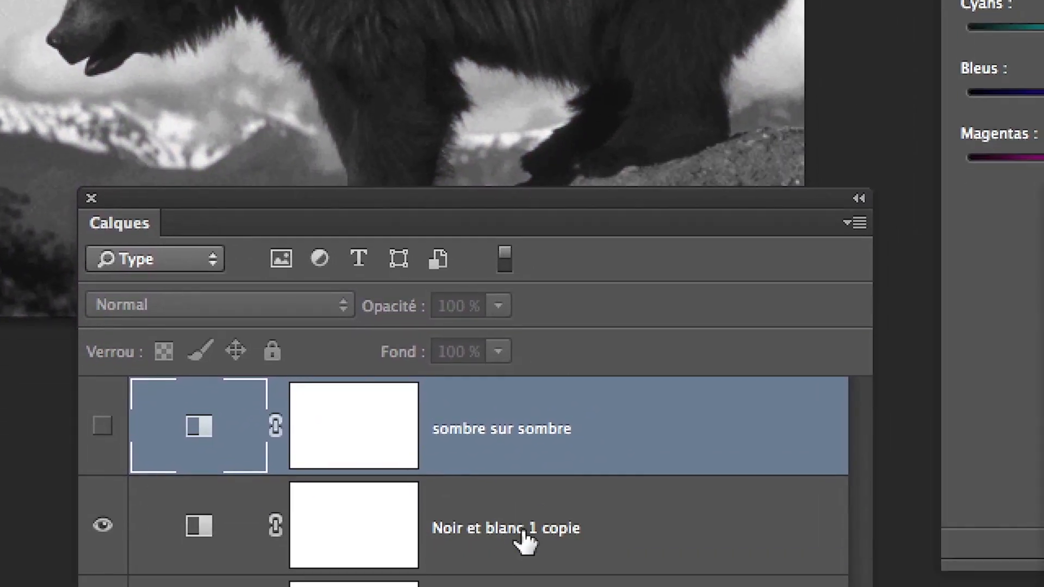
double_click(523, 528)
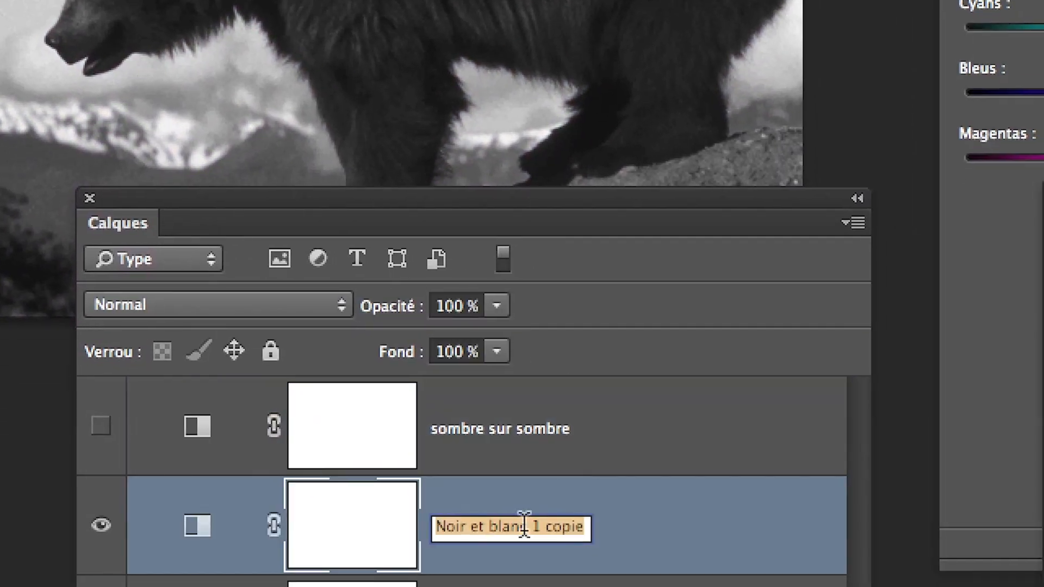
type("sombre sur clai")
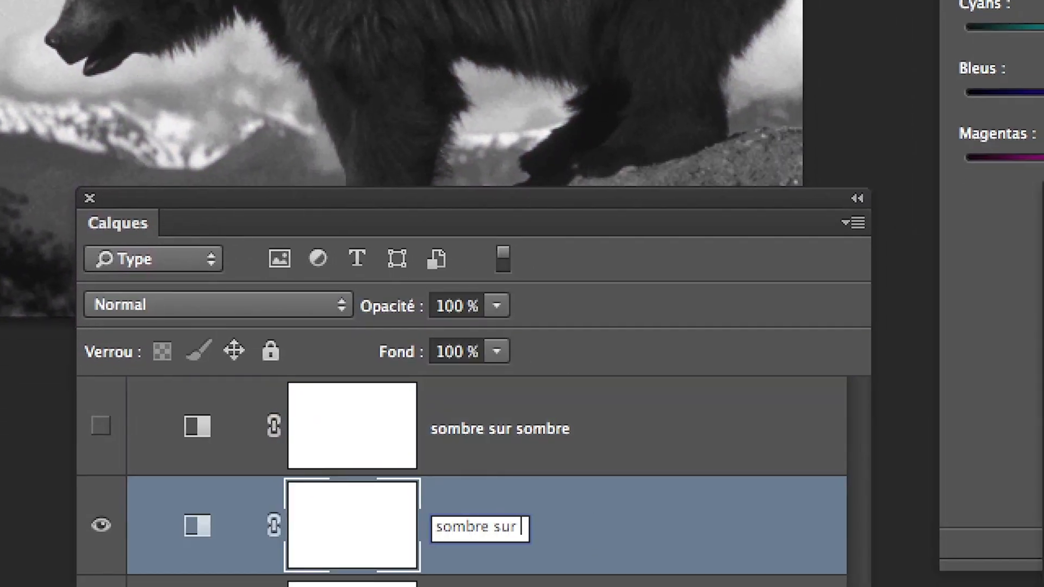
type("r")
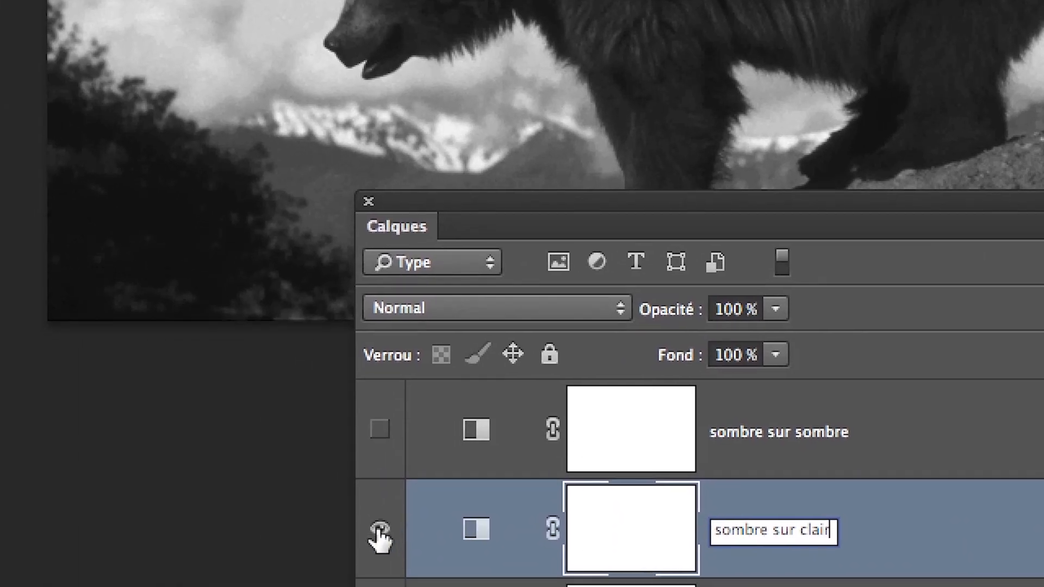
Step: Hide sombre sur clair, show the original Noir et blanc 1 layer and rename it as clair sur clair
left_click(379, 532)
left_click(380, 562)
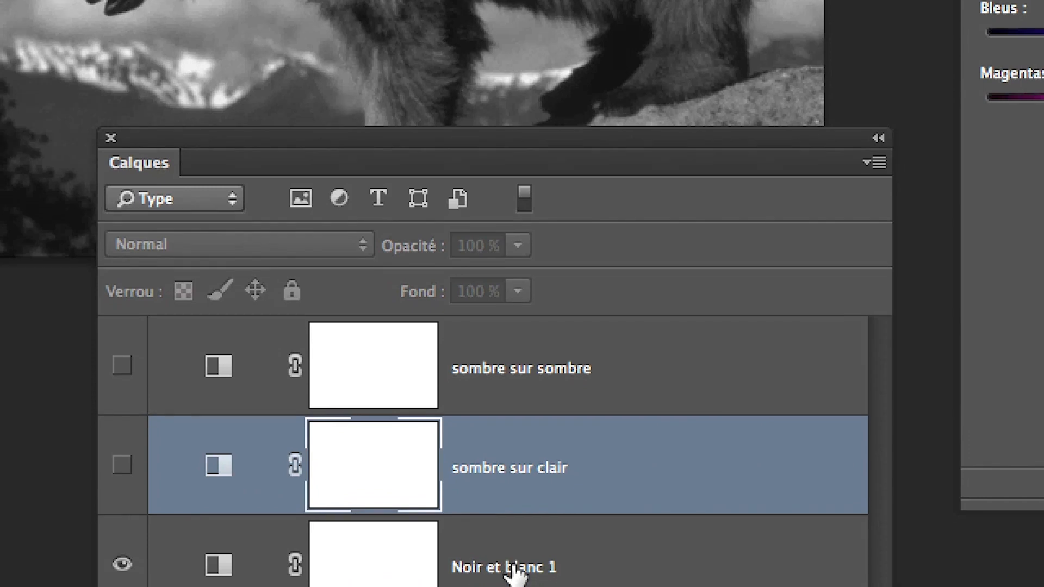
left_click(514, 574)
double_click(511, 570)
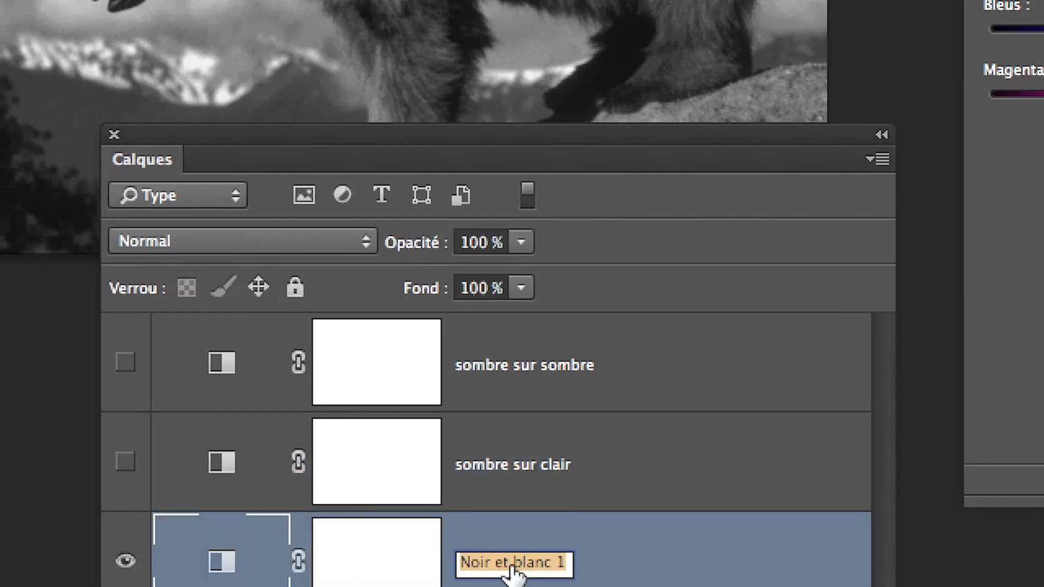
type("clioar sur clair")
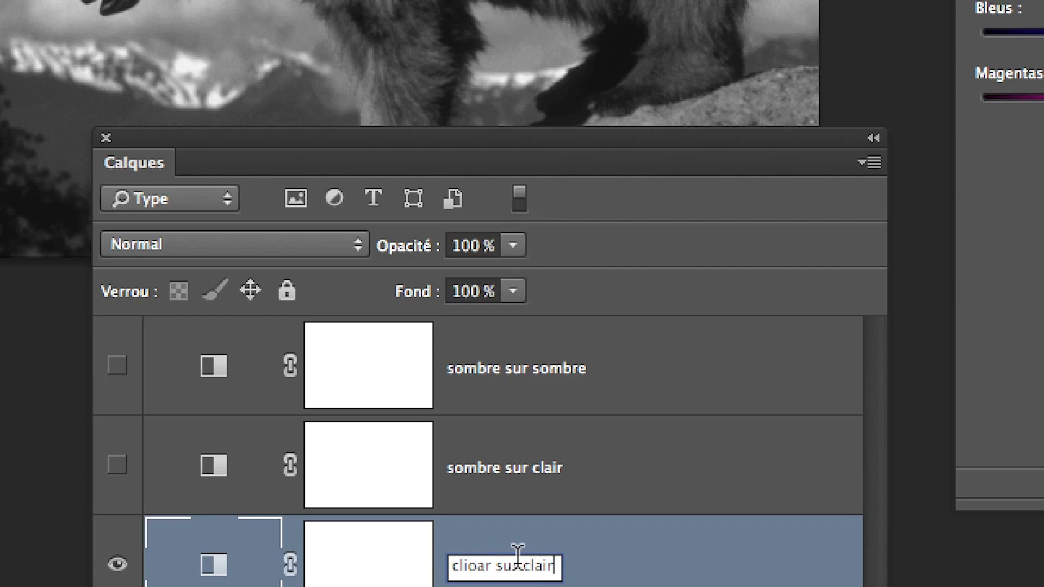
left_click(487, 562)
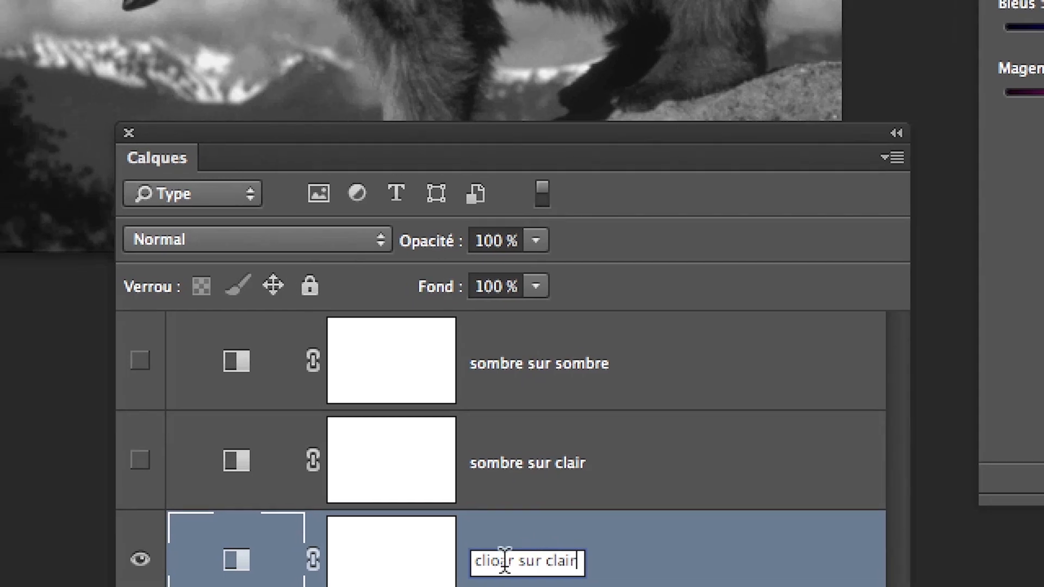
key("BackSpace")
key("BackSpace")
key("BackSpace")
type("ai")
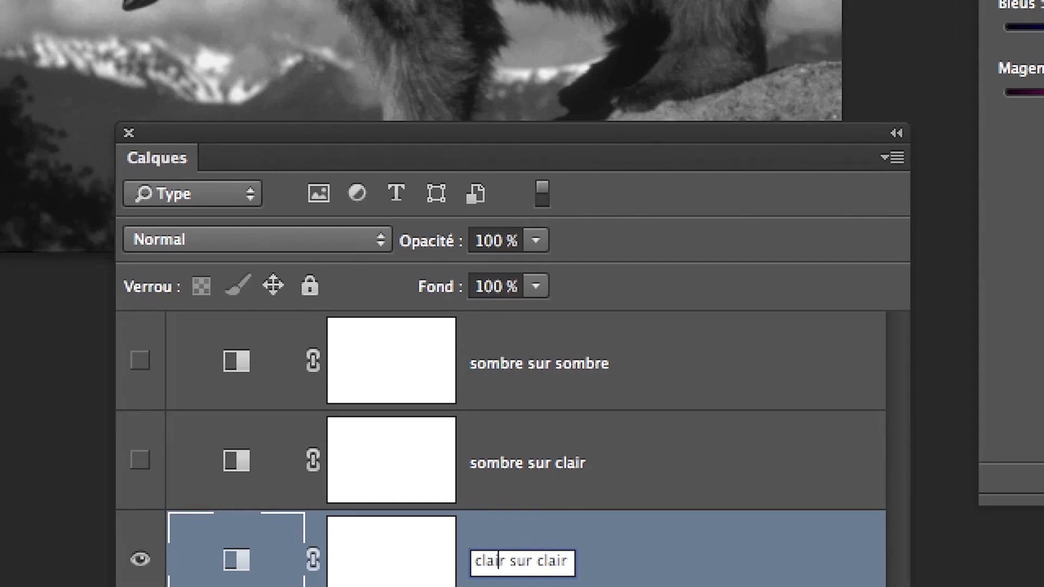
key("Return")
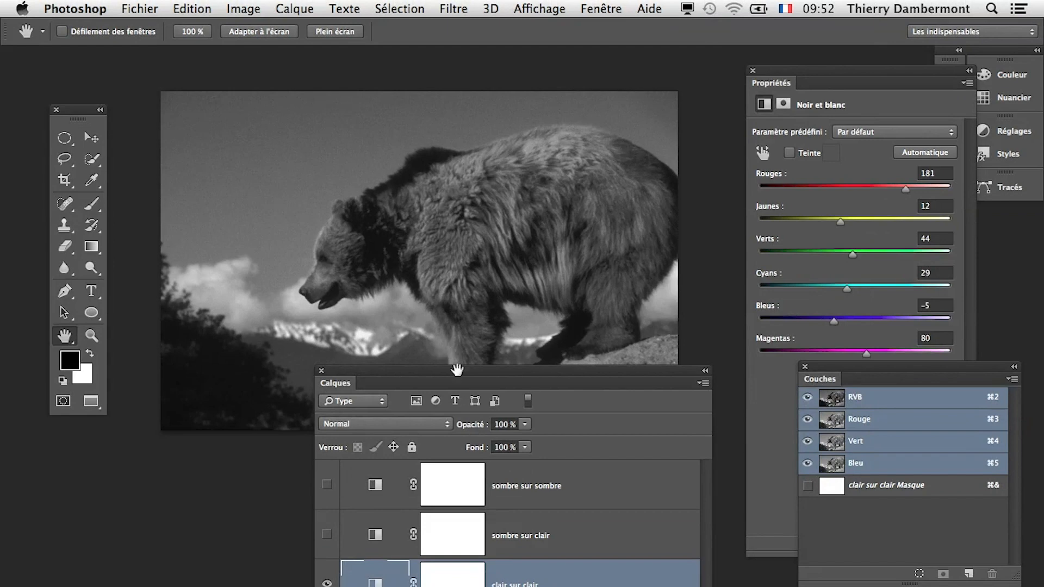
Step: Move the Calques panel below the image and toggle the renamed adjustments against the colour original, ending with all of them hidden
left_click_drag(257, 149, 153, 259)
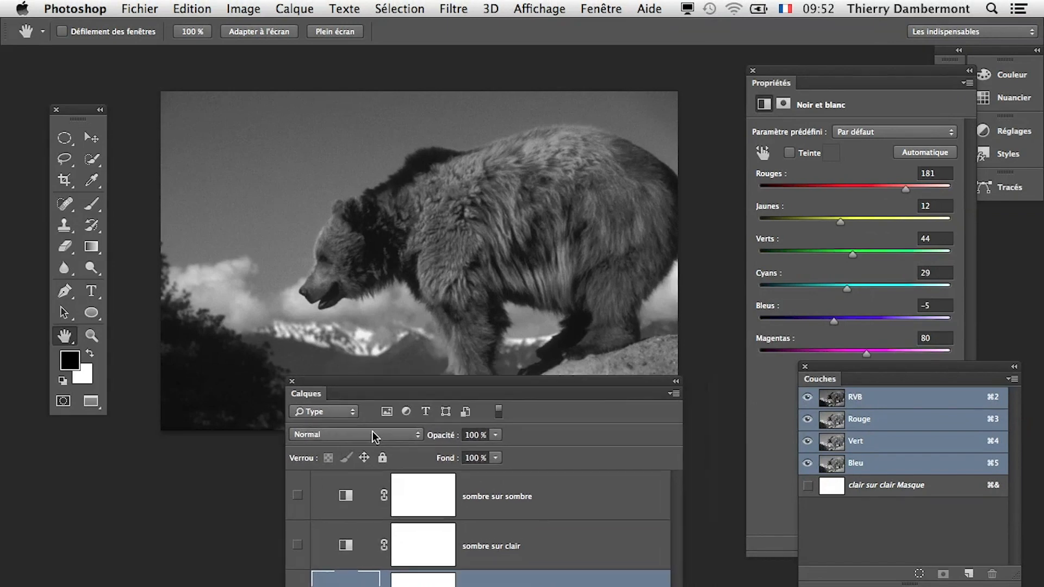
left_click_drag(373, 435, 299, 584)
key("super+comma")
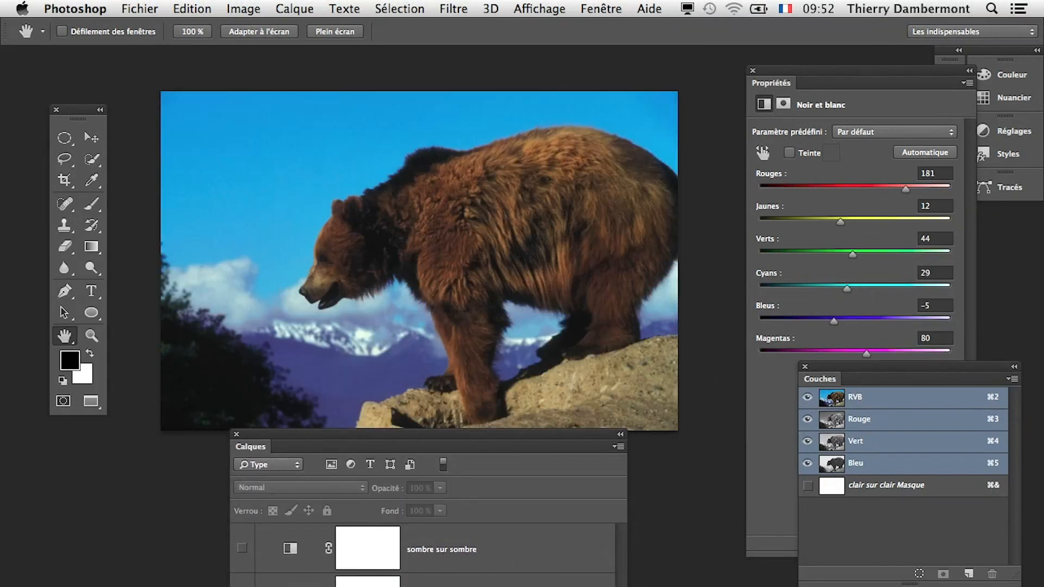
key("super+comma")
key("super+comma")
left_click(241, 550)
key("super+comma")
key("super+comma")
left_click_drag(268, 435, 235, 434)
Step: Save the document and move the Calques panel further down beneath the image to make room beside it
left_click(140, 9)
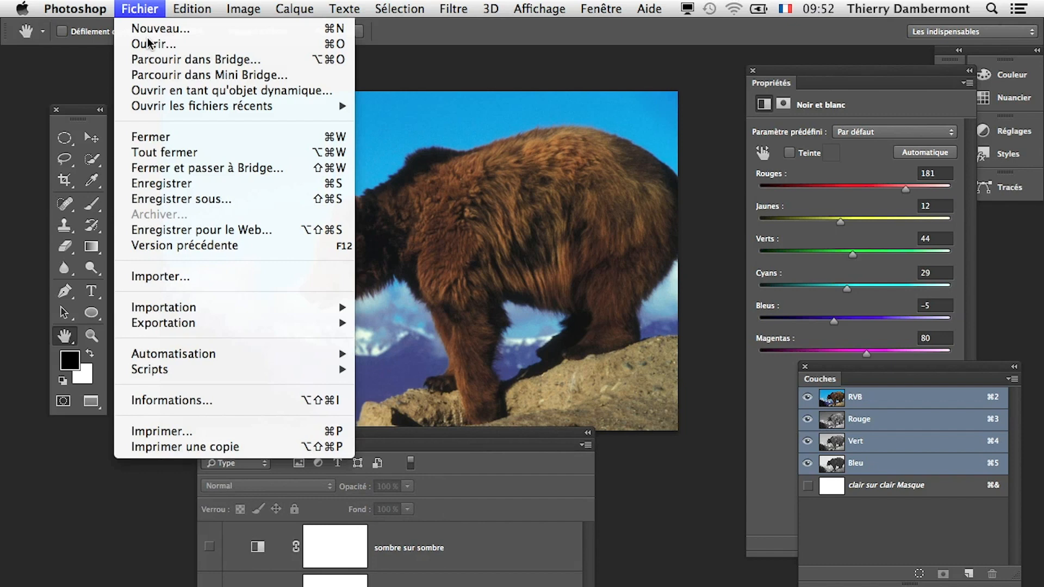
left_click(185, 183)
left_click_drag(489, 433, 322, 469)
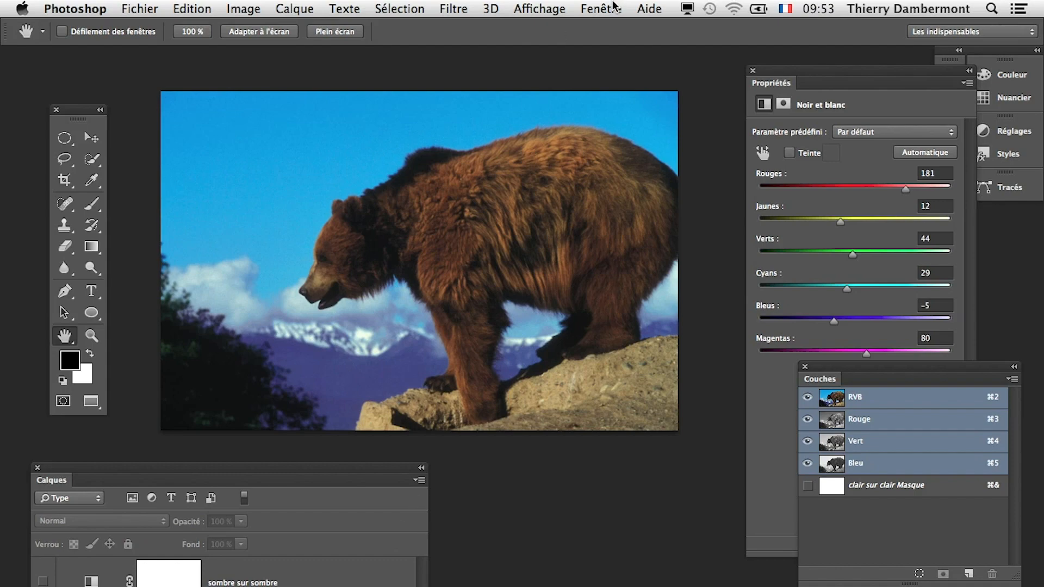
Step: Show the Compositions de calques panel, detach it from the Annotations panel and collapse Annotations
left_click(613, 7)
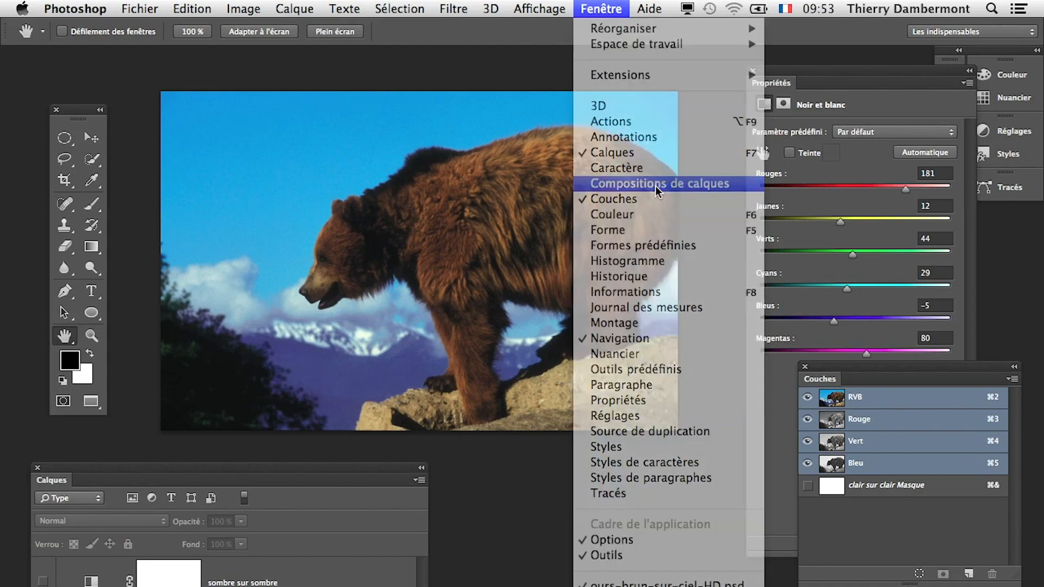
left_click(658, 183)
mouse_move(752, 133)
left_mouse_down()
mouse_move(584, 209)
mouse_move(519, 219)
left_mouse_up()
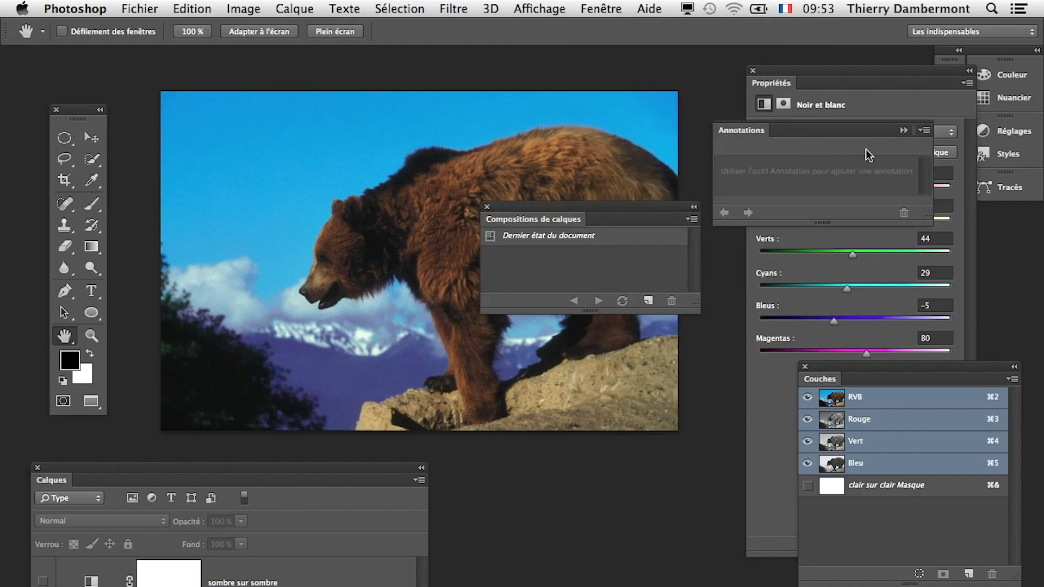
left_click(903, 130)
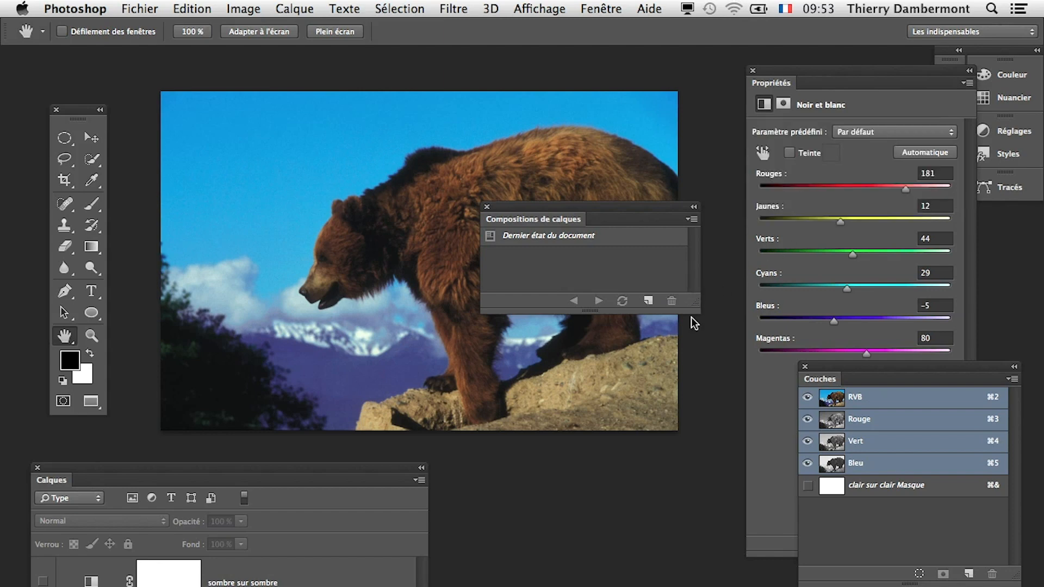
Step: Lengthen the Compositions de calques panel and place it below the image, beside the Calques panel
left_click_drag(695, 305, 701, 576)
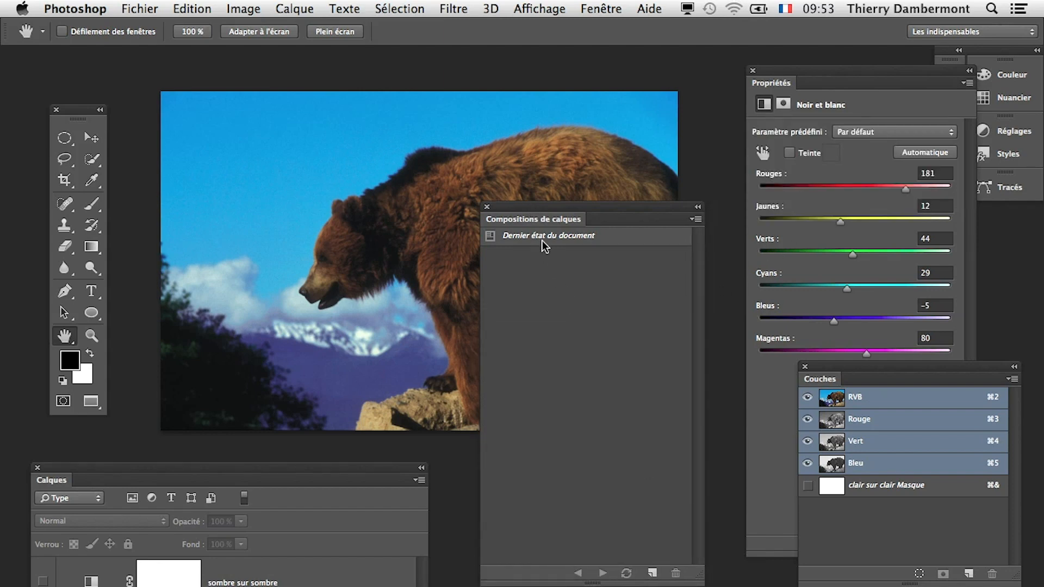
left_click_drag(544, 219, 566, 387)
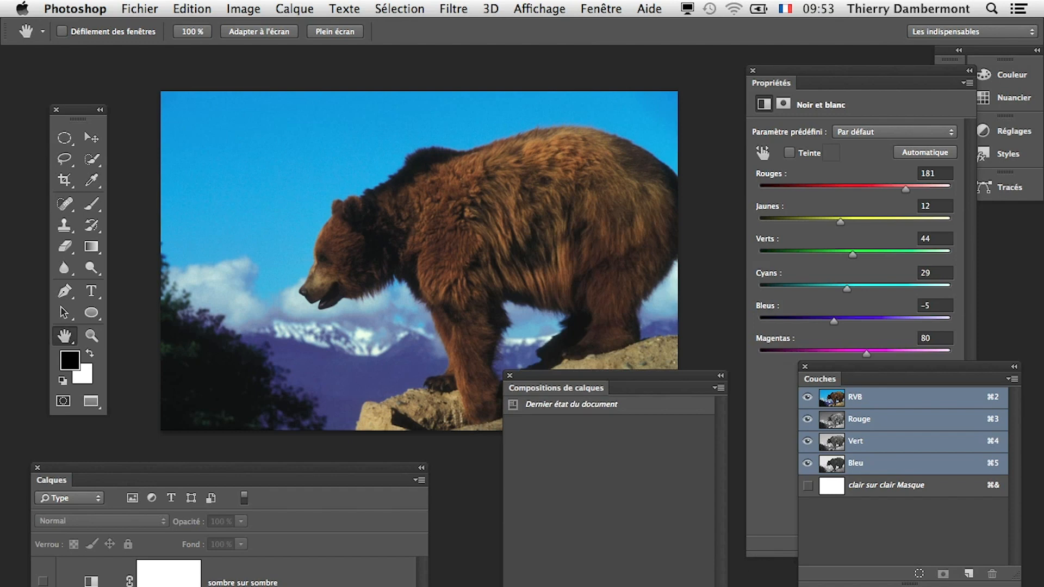
left_click_drag(727, 584, 723, 585)
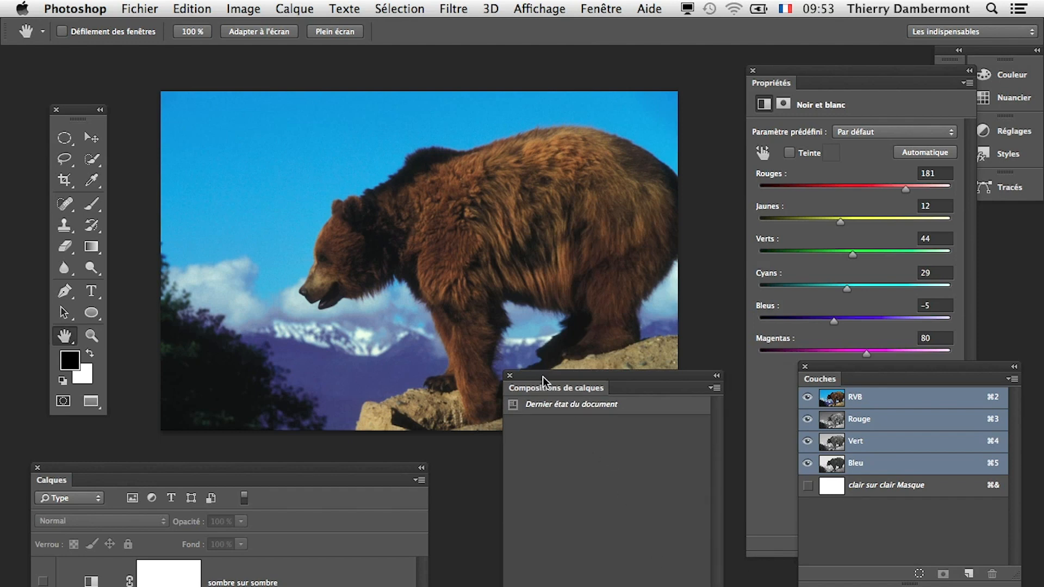
left_click_drag(543, 379, 550, 467)
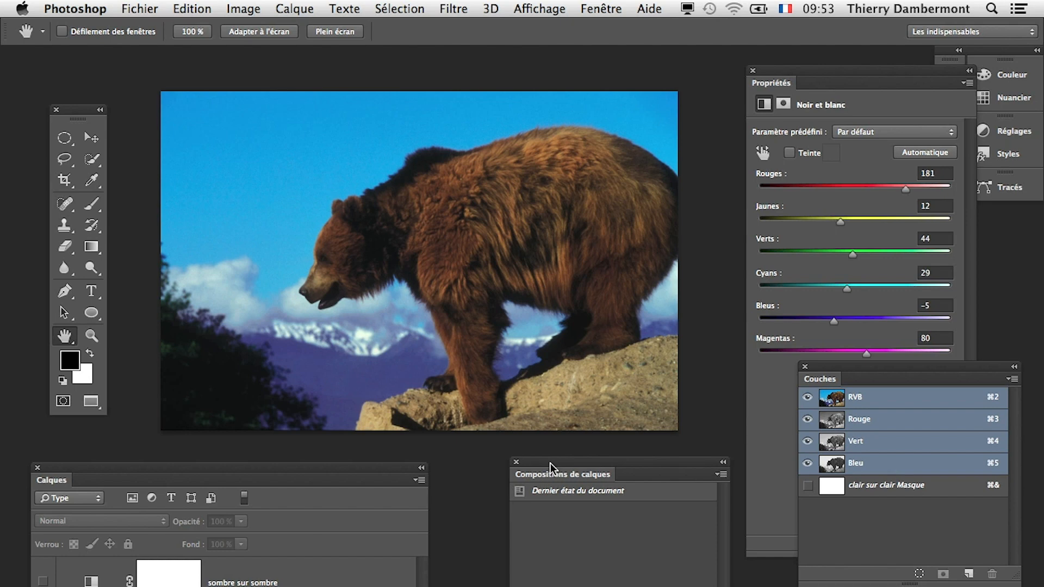
left_click_drag(549, 463, 516, 466)
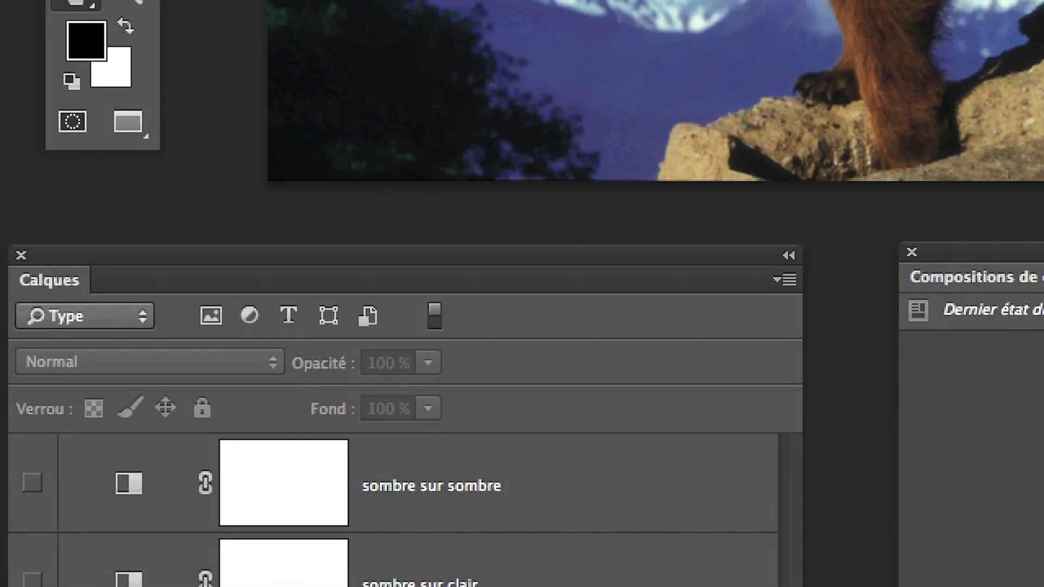
Step: Show the clair sur clair adjustment layer and record a layer comp named clair sur clair that stores only Visibilité
key("ctrl+alt+shift+b")
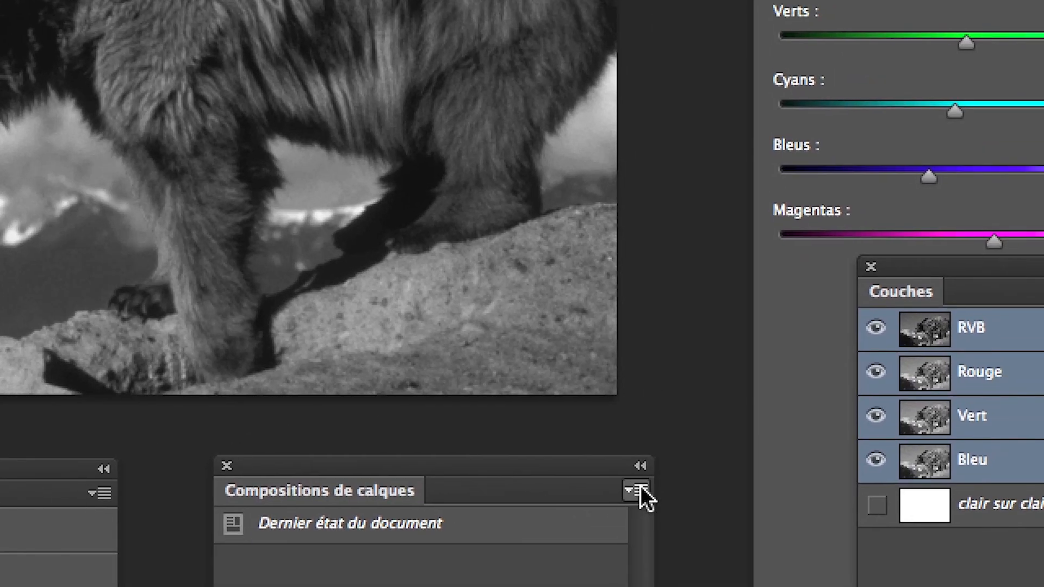
left_click(642, 488)
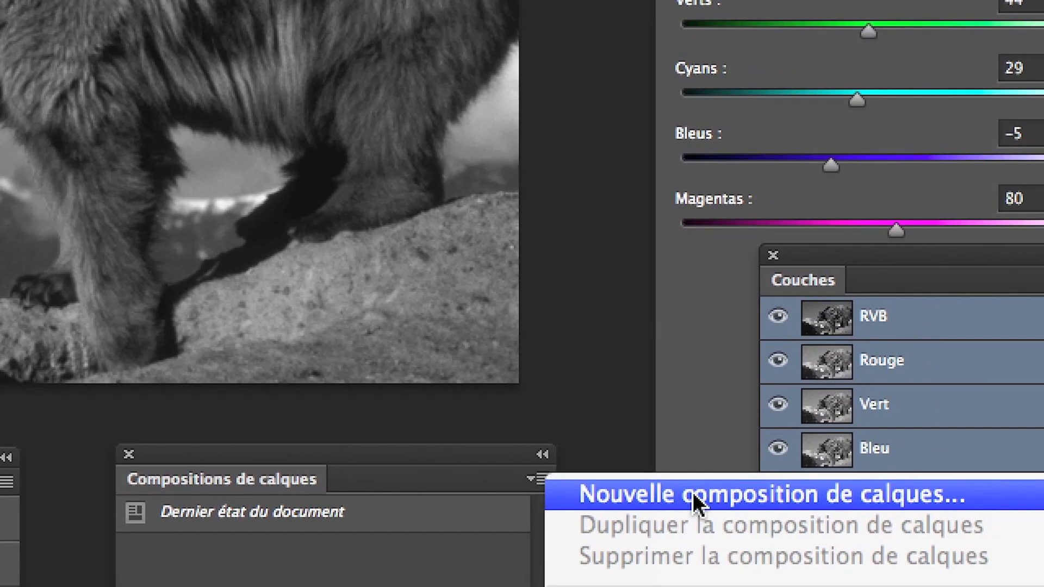
left_click(692, 491)
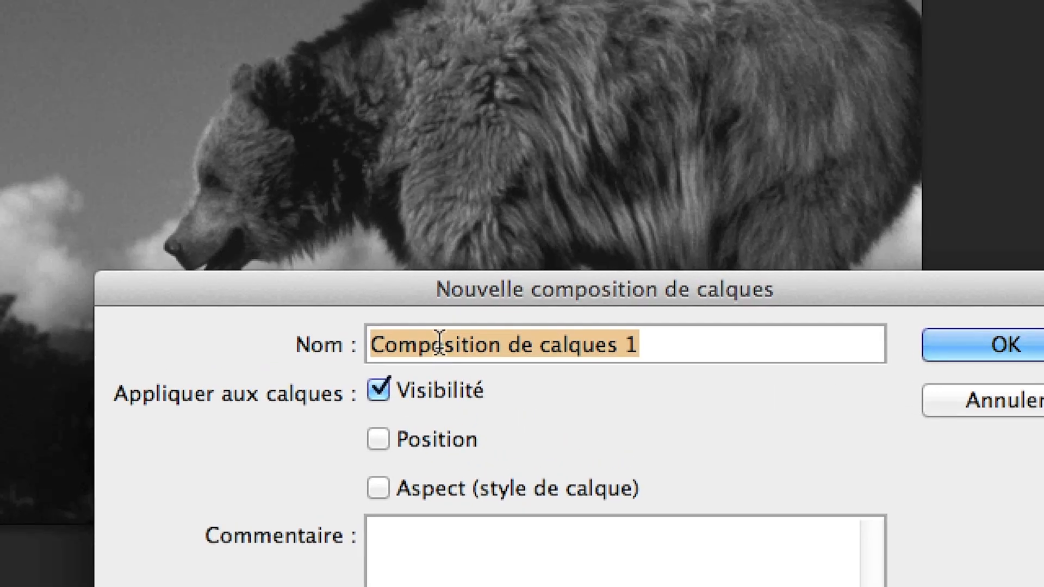
type("clair sur clair")
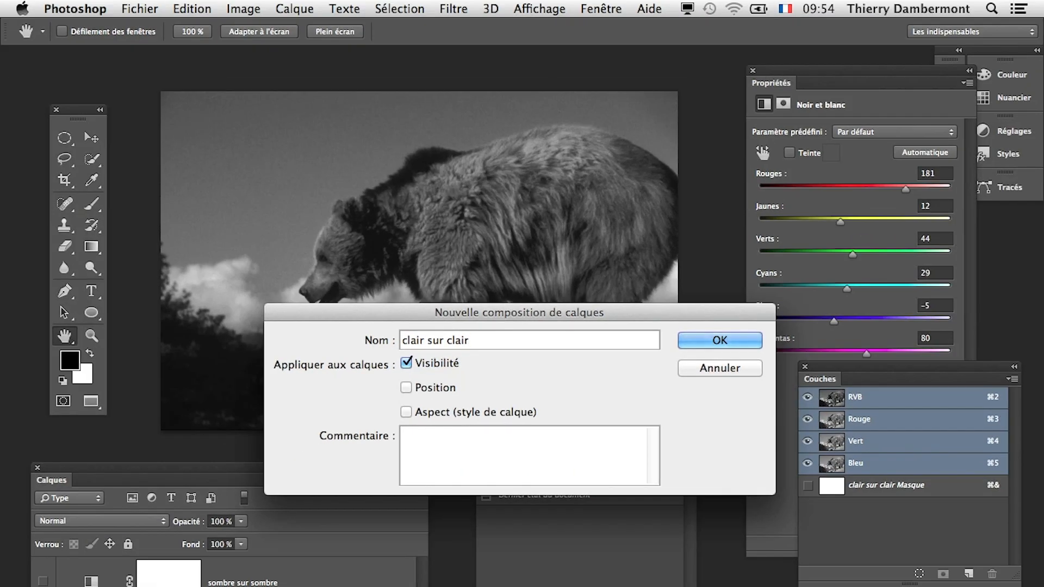
key("Return")
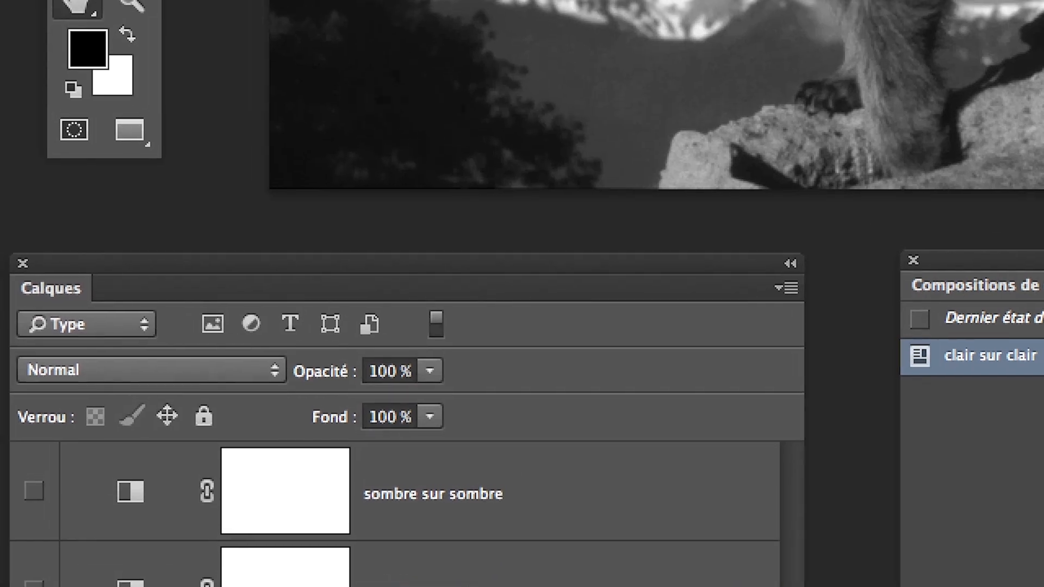
Step: Hide clair sur clair, show the sombre sur clair layer and record its visibility as a layer comp named sombre sur clair
left_click(2, 585)
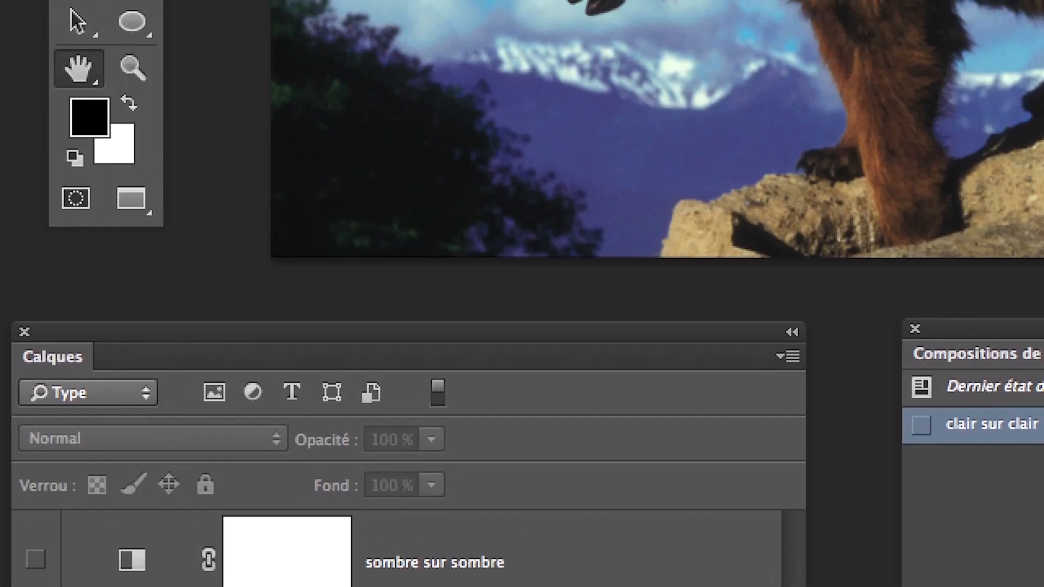
left_click(35, 585)
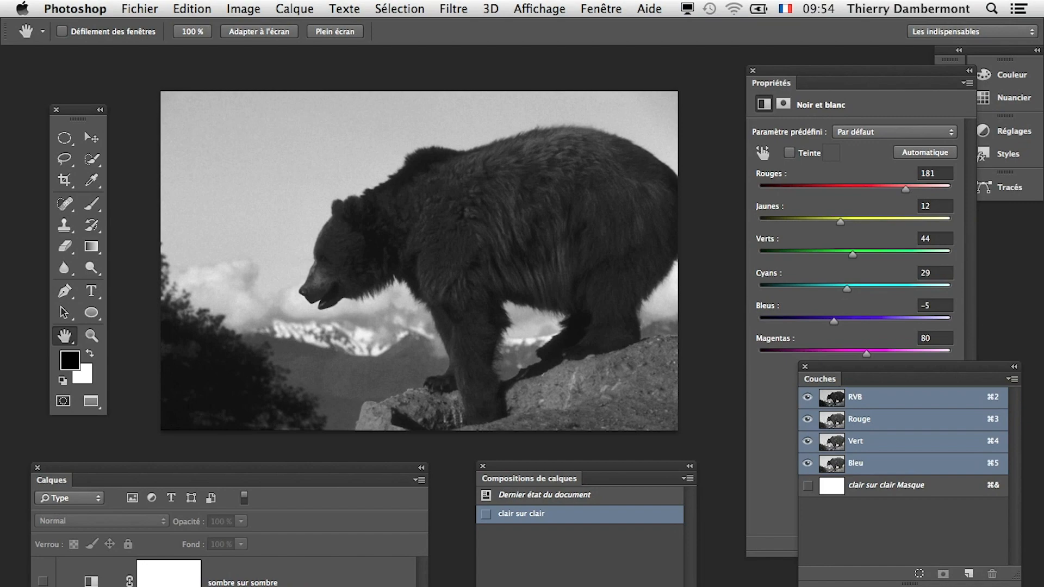
left_click(686, 478)
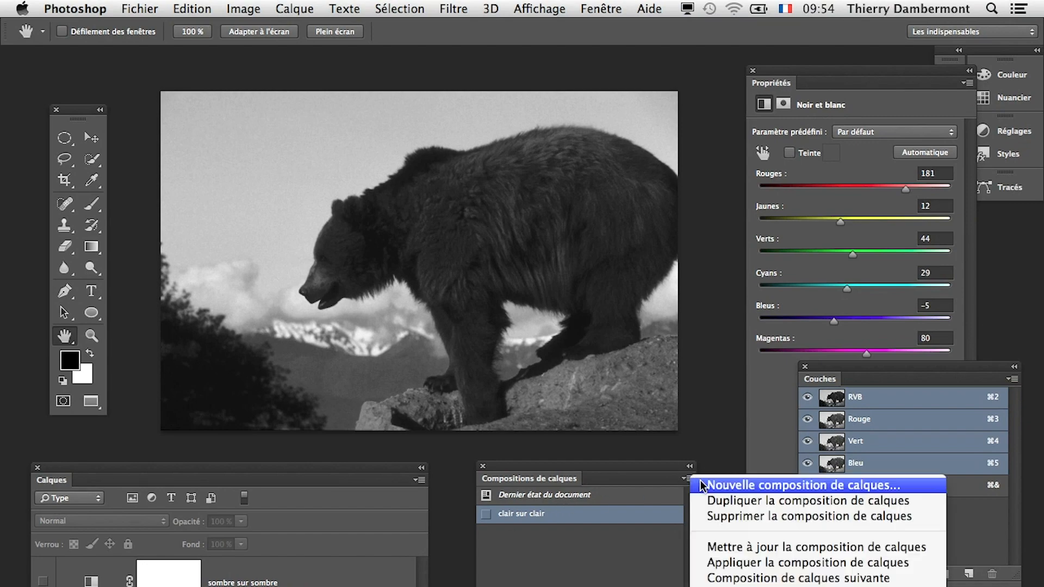
left_click(701, 485)
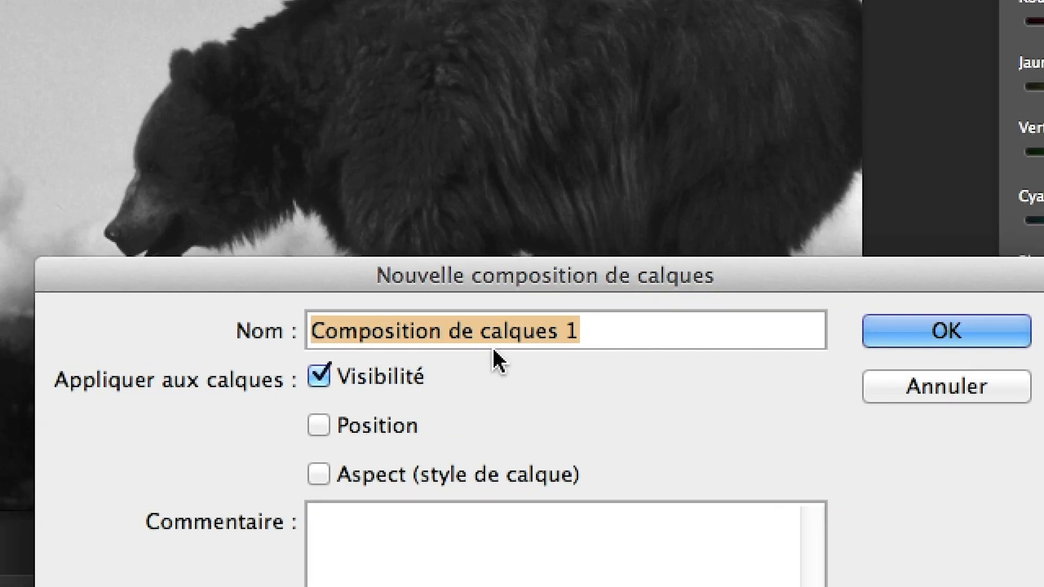
type("sombre su")
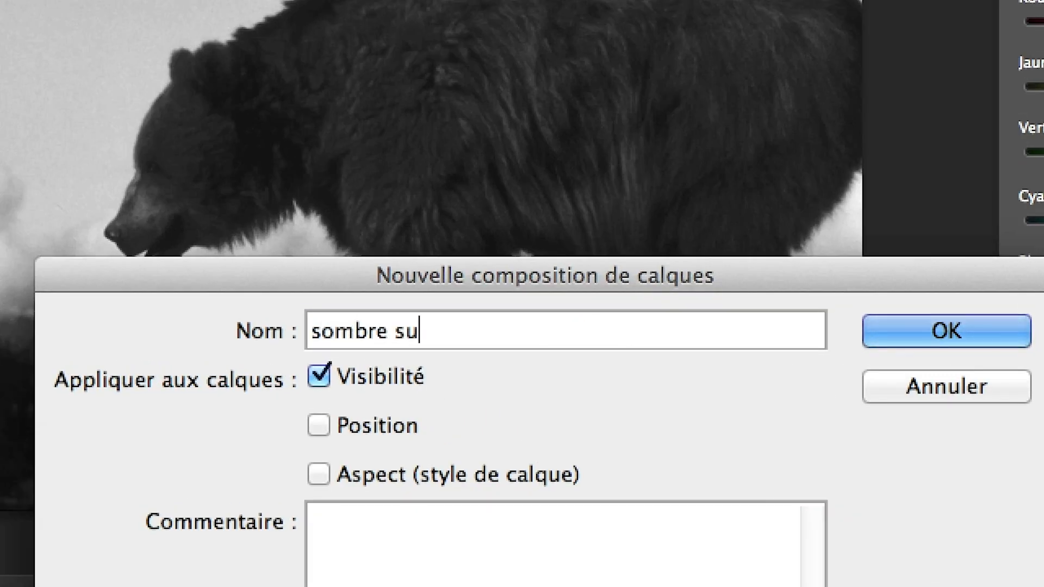
type("r clair")
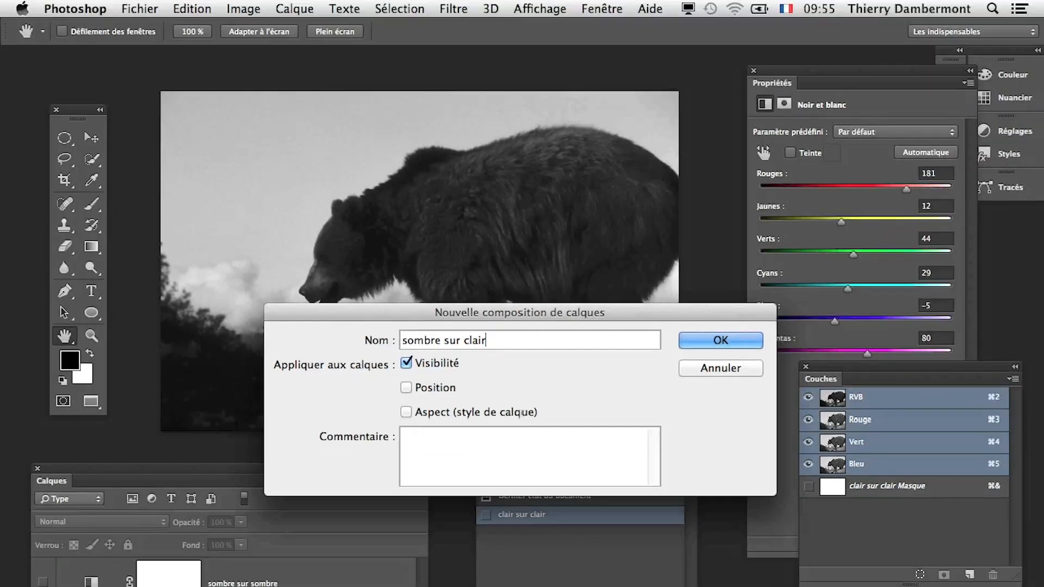
key("Return")
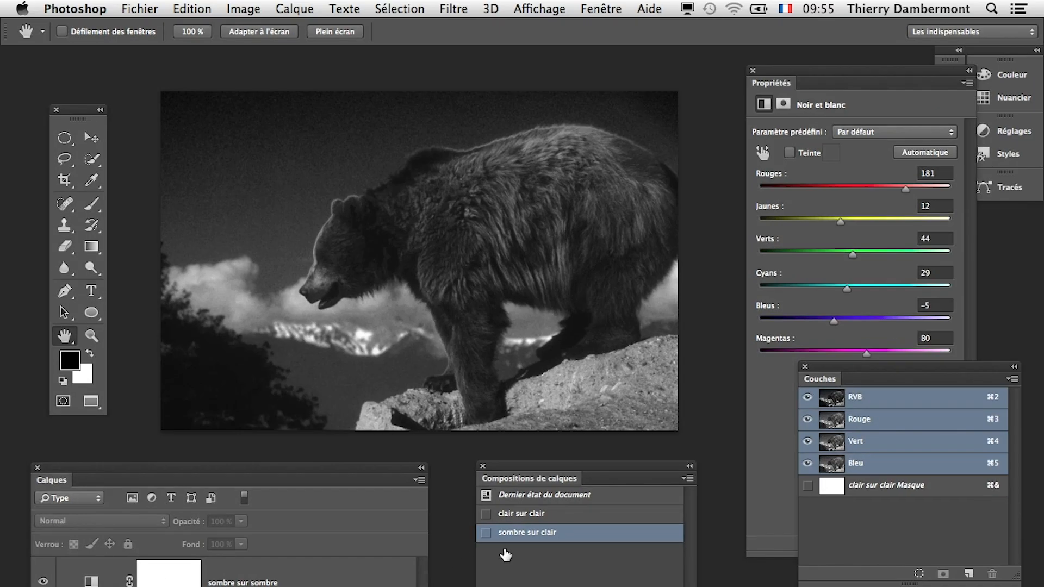
Step: With only the sombre sur sombre adjustment showing, record a third visibility layer comp named sombre sur sombre
left_click(687, 478)
left_click(693, 480)
type("sombrs ur so")
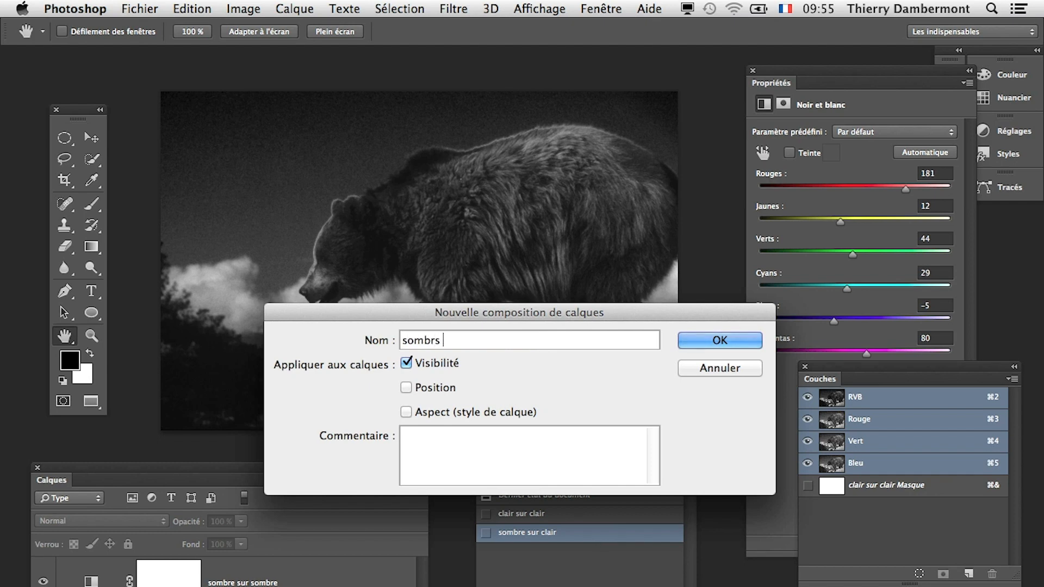
type("mbre")
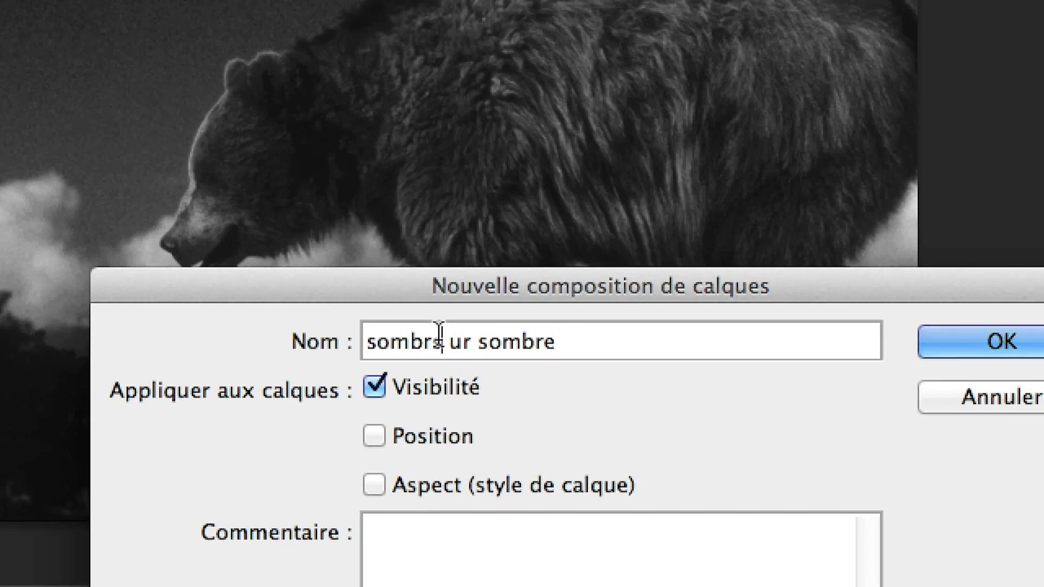
left_click(439, 331)
key("BackSpace")
type("e")
key("Right")
type("s")
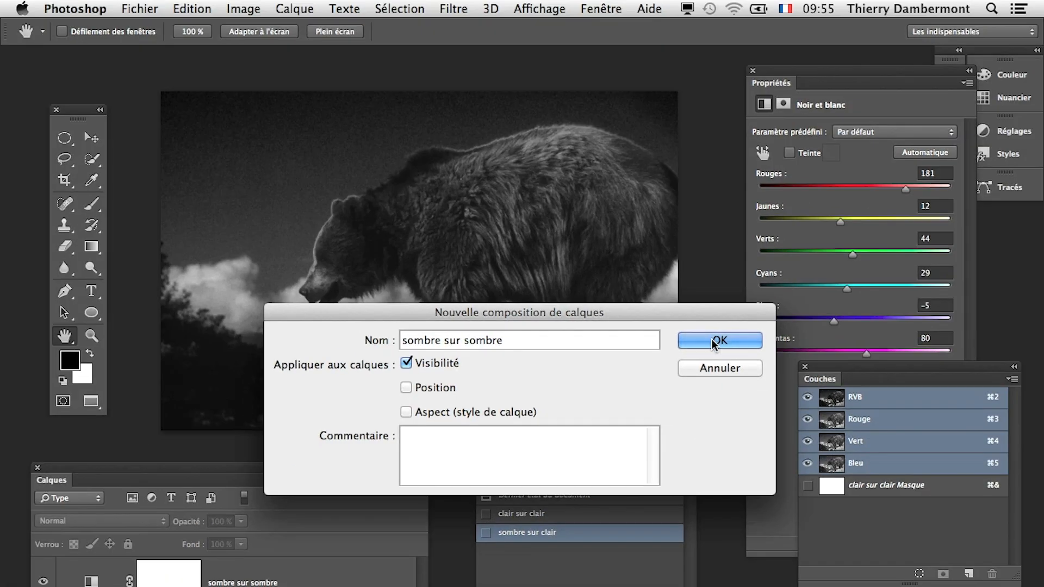
key("Return")
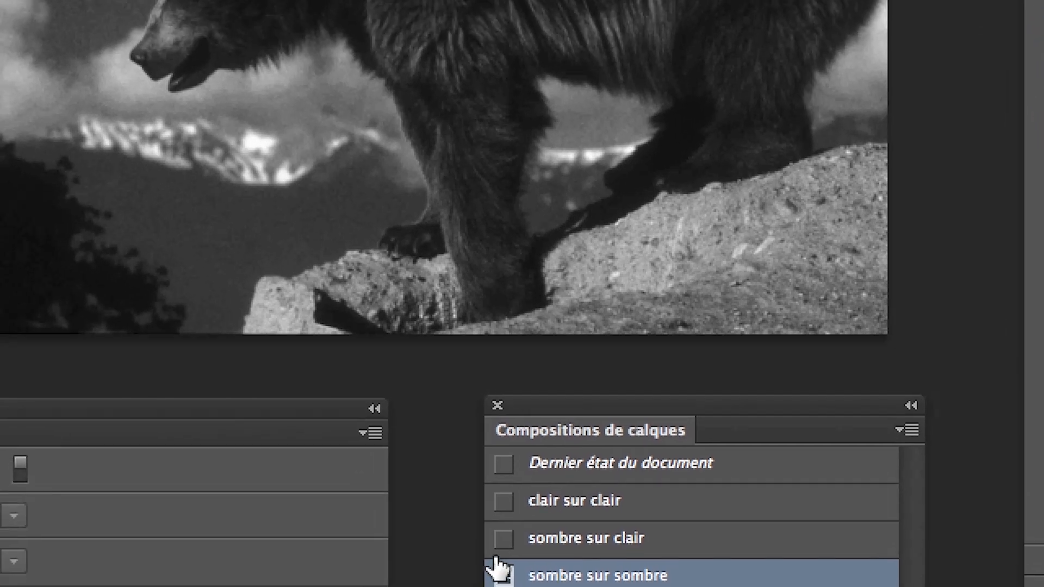
Step: Compare the three black-and-white renderings by applying each layer comp in turn, ending on clair sur clair
left_click(497, 544)
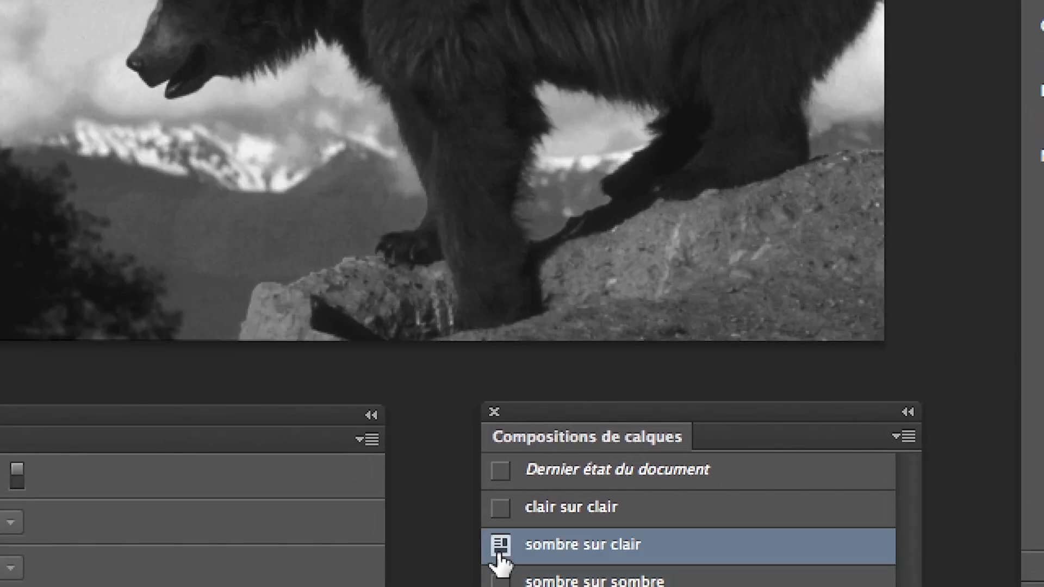
left_click(499, 530)
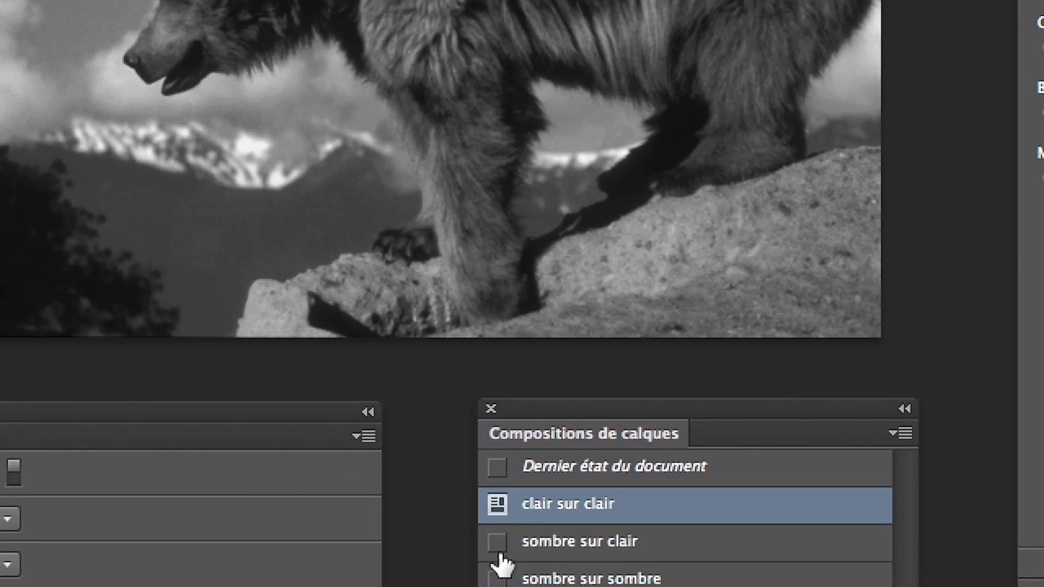
left_click(497, 566)
left_click(501, 586)
left_click(497, 525)
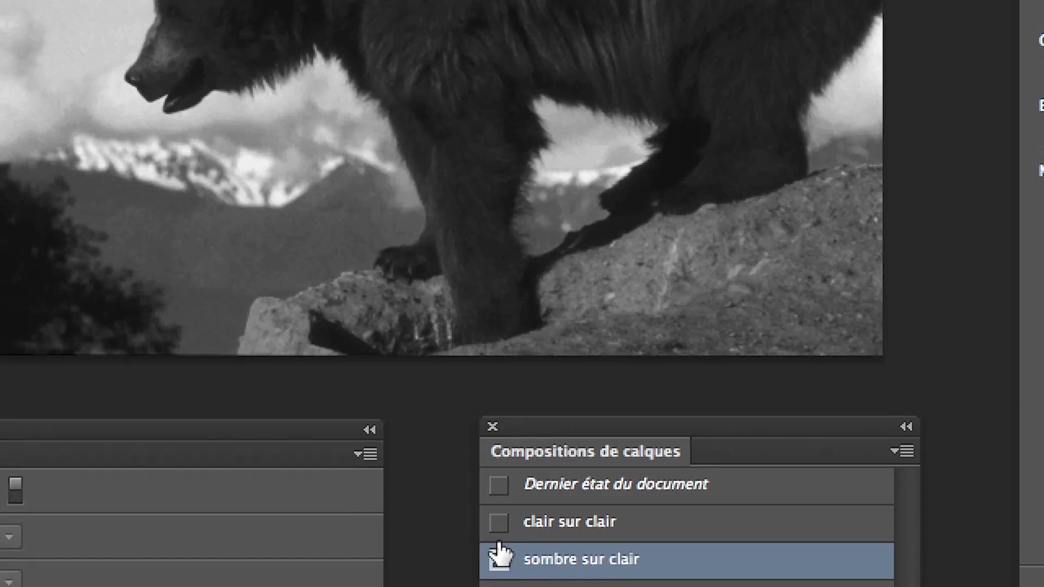
left_click(497, 499)
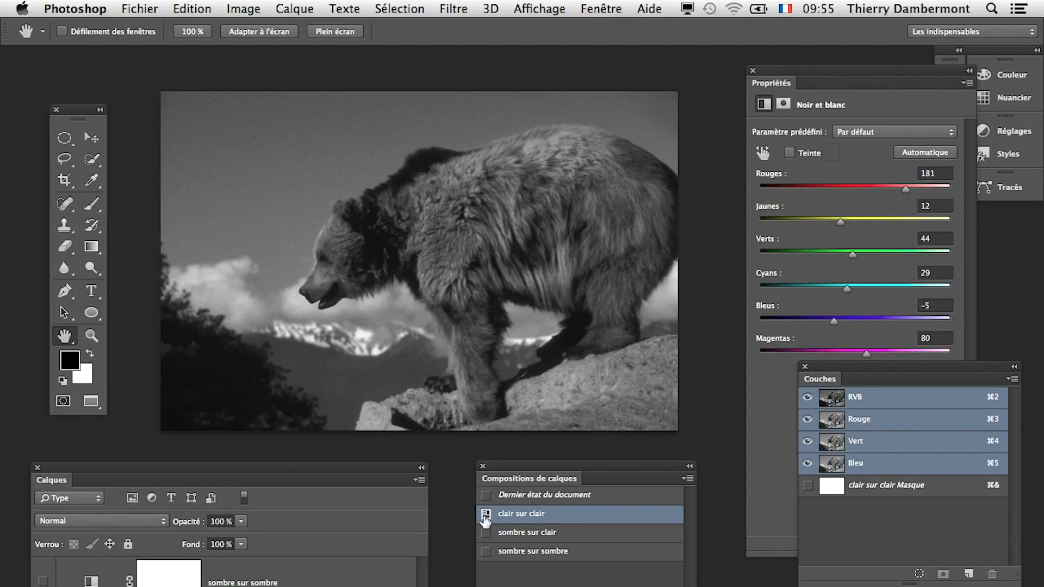
left_click(484, 534)
left_click(486, 550)
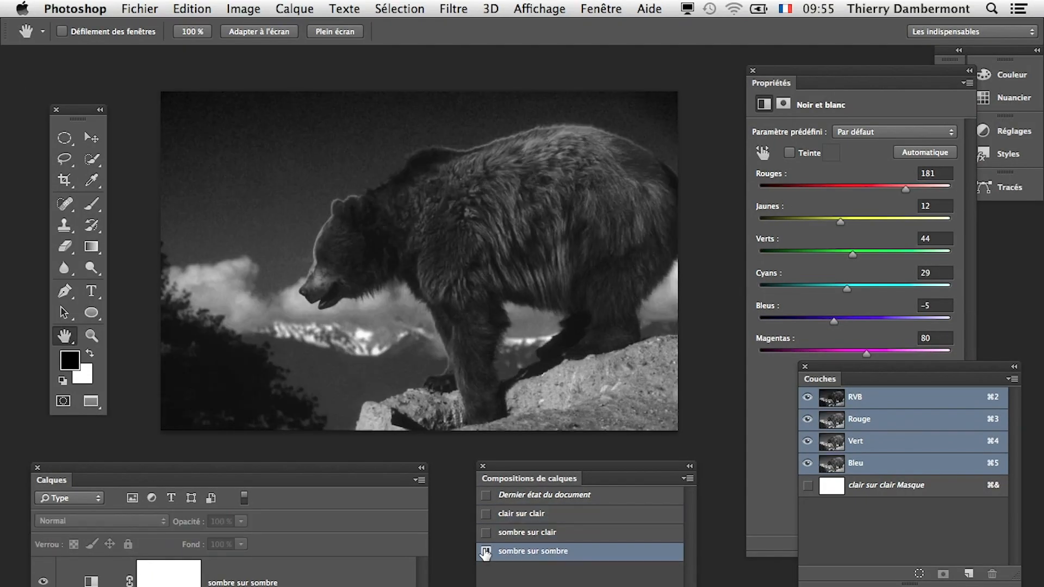
left_click(485, 530)
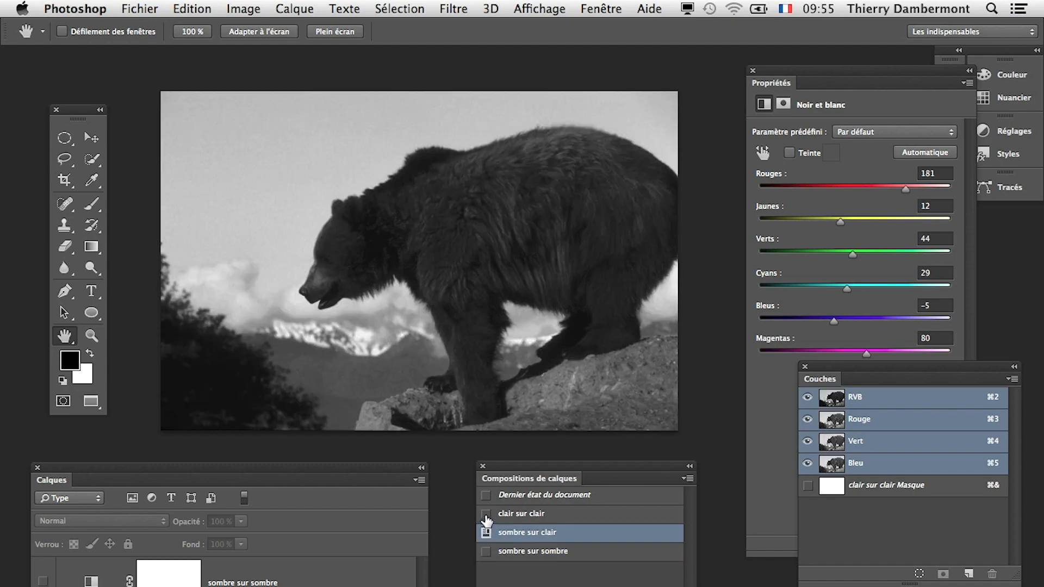
left_click(486, 514)
left_click(487, 534)
left_click(486, 551)
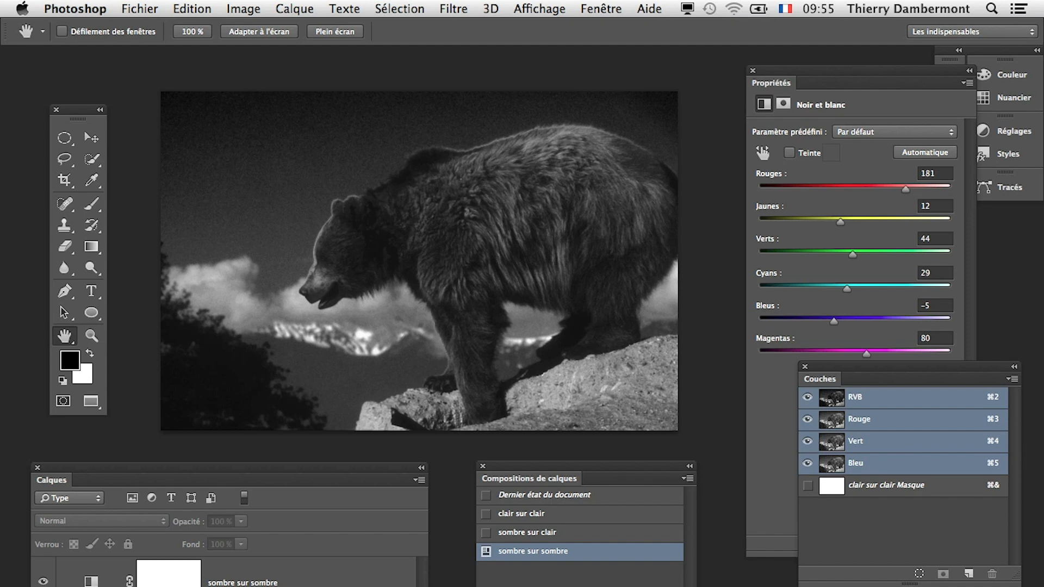
left_click(485, 532)
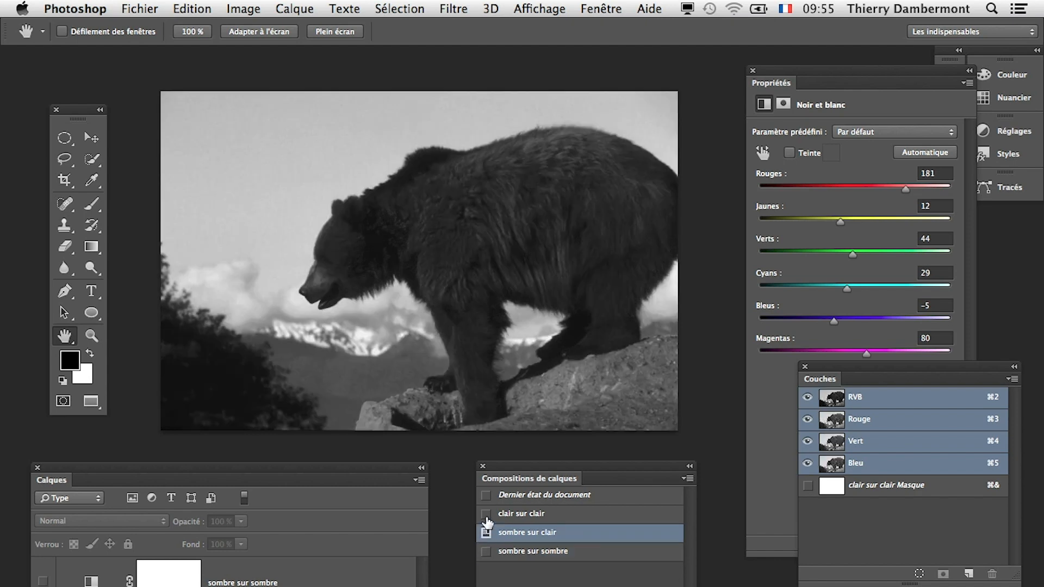
left_click(484, 514)
left_click(487, 534)
left_click(486, 551)
left_click(485, 532)
left_click(485, 514)
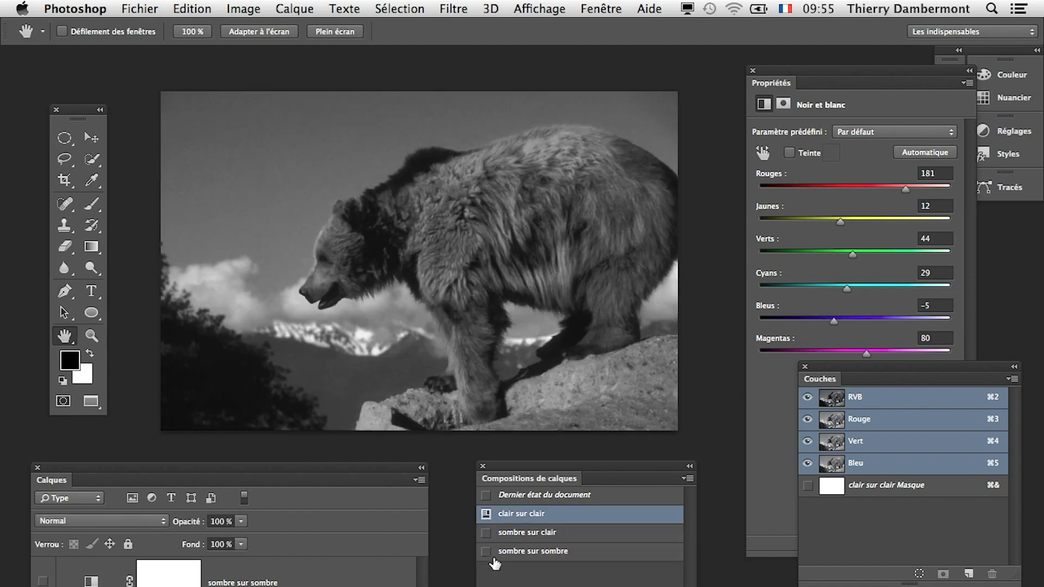